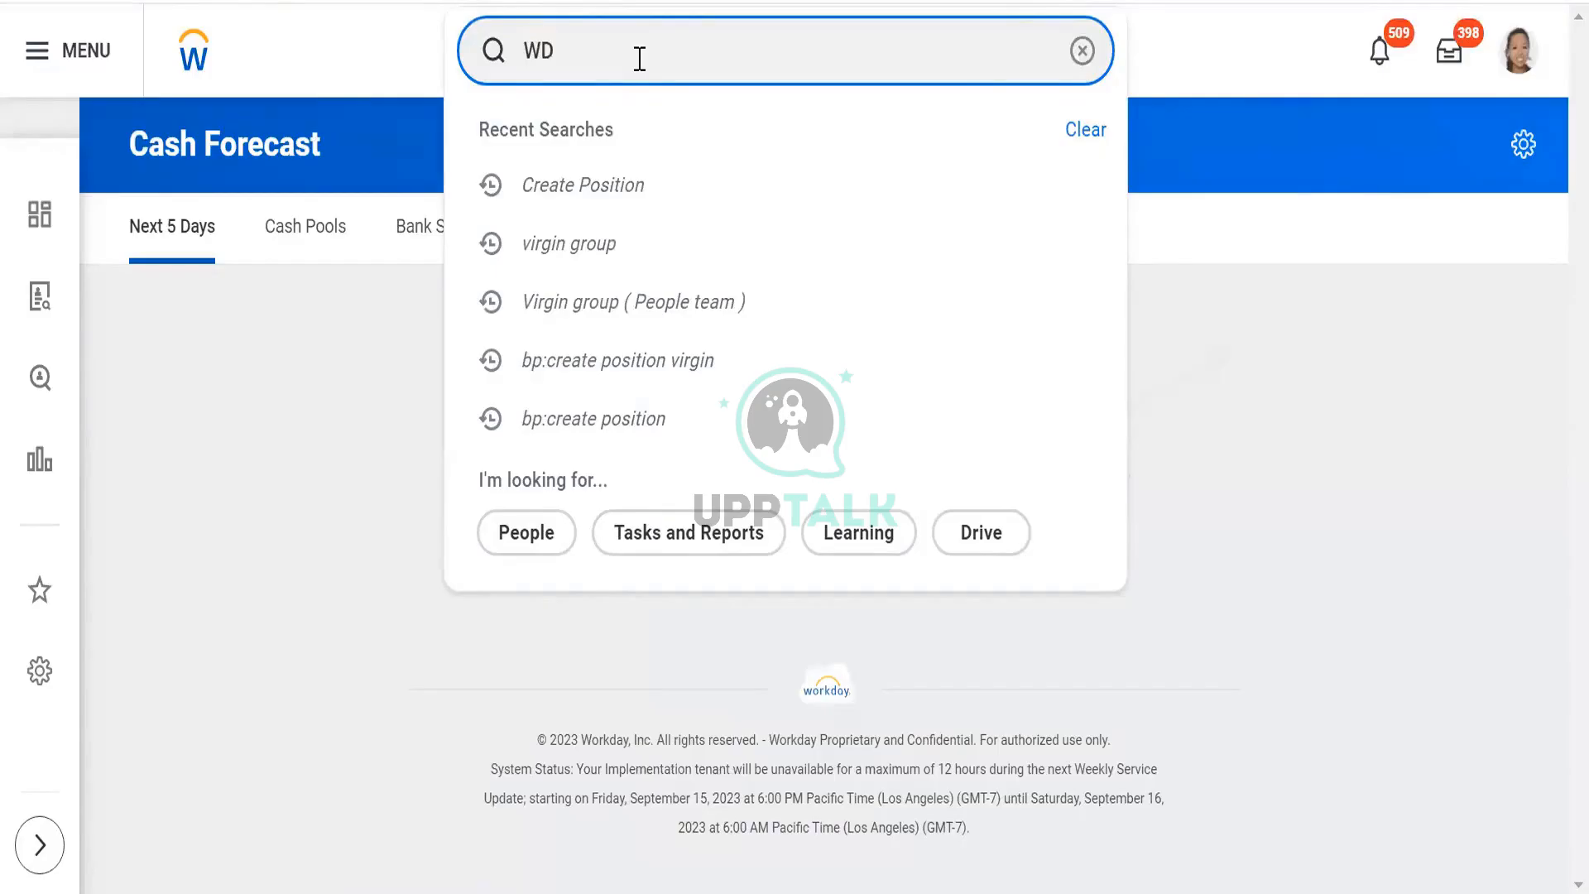
- Find the WDI1_Advance report with the search text WDI1_ and run it with the default prompt values
type("I1_")
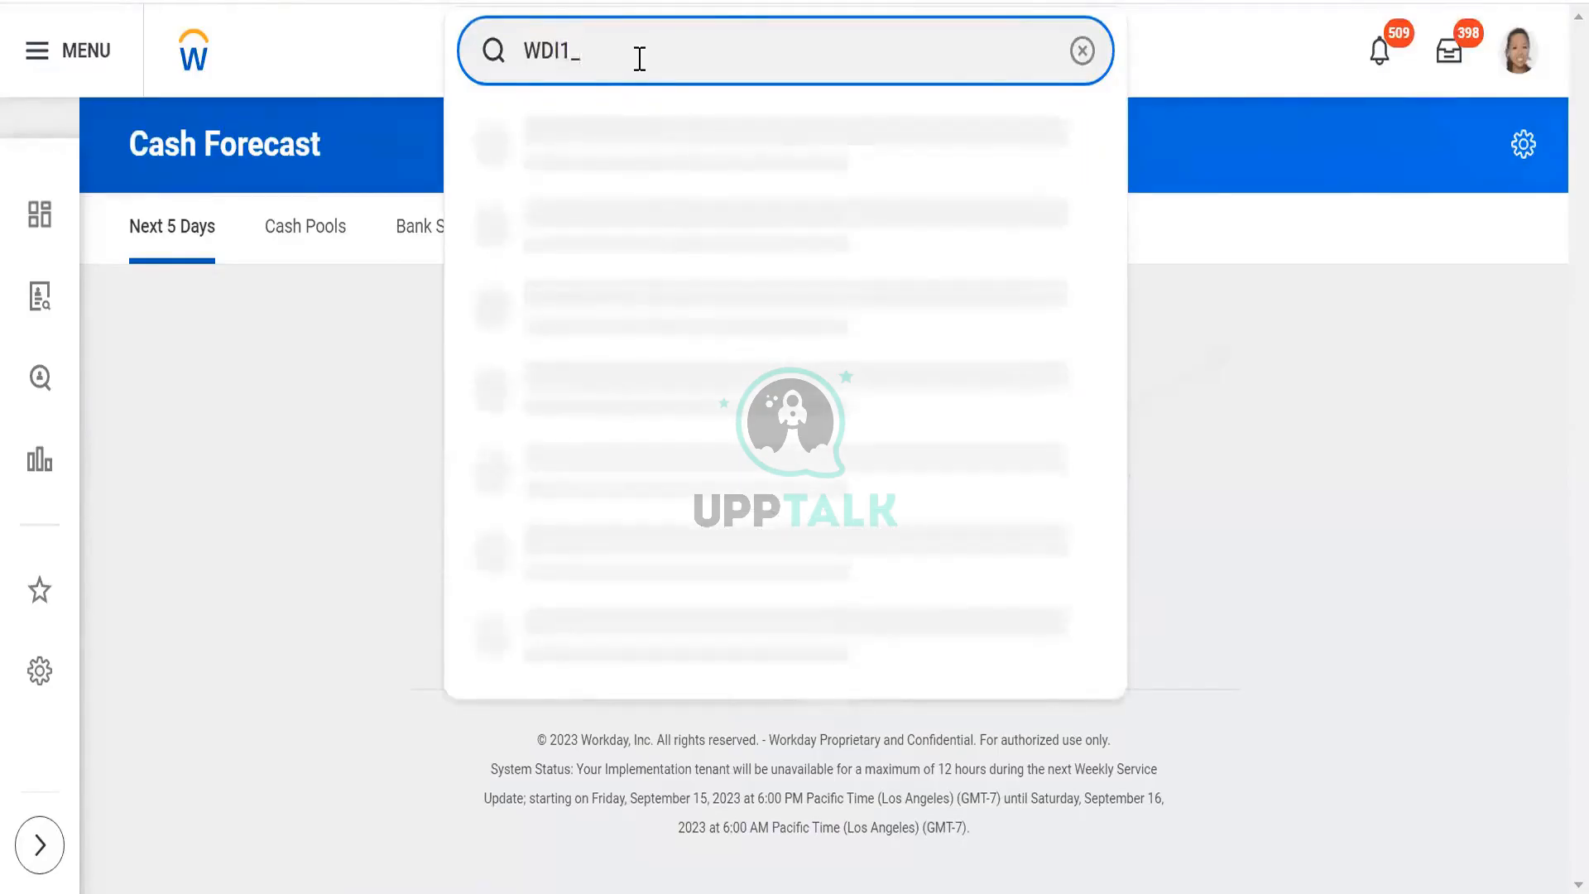
left_click(561, 232)
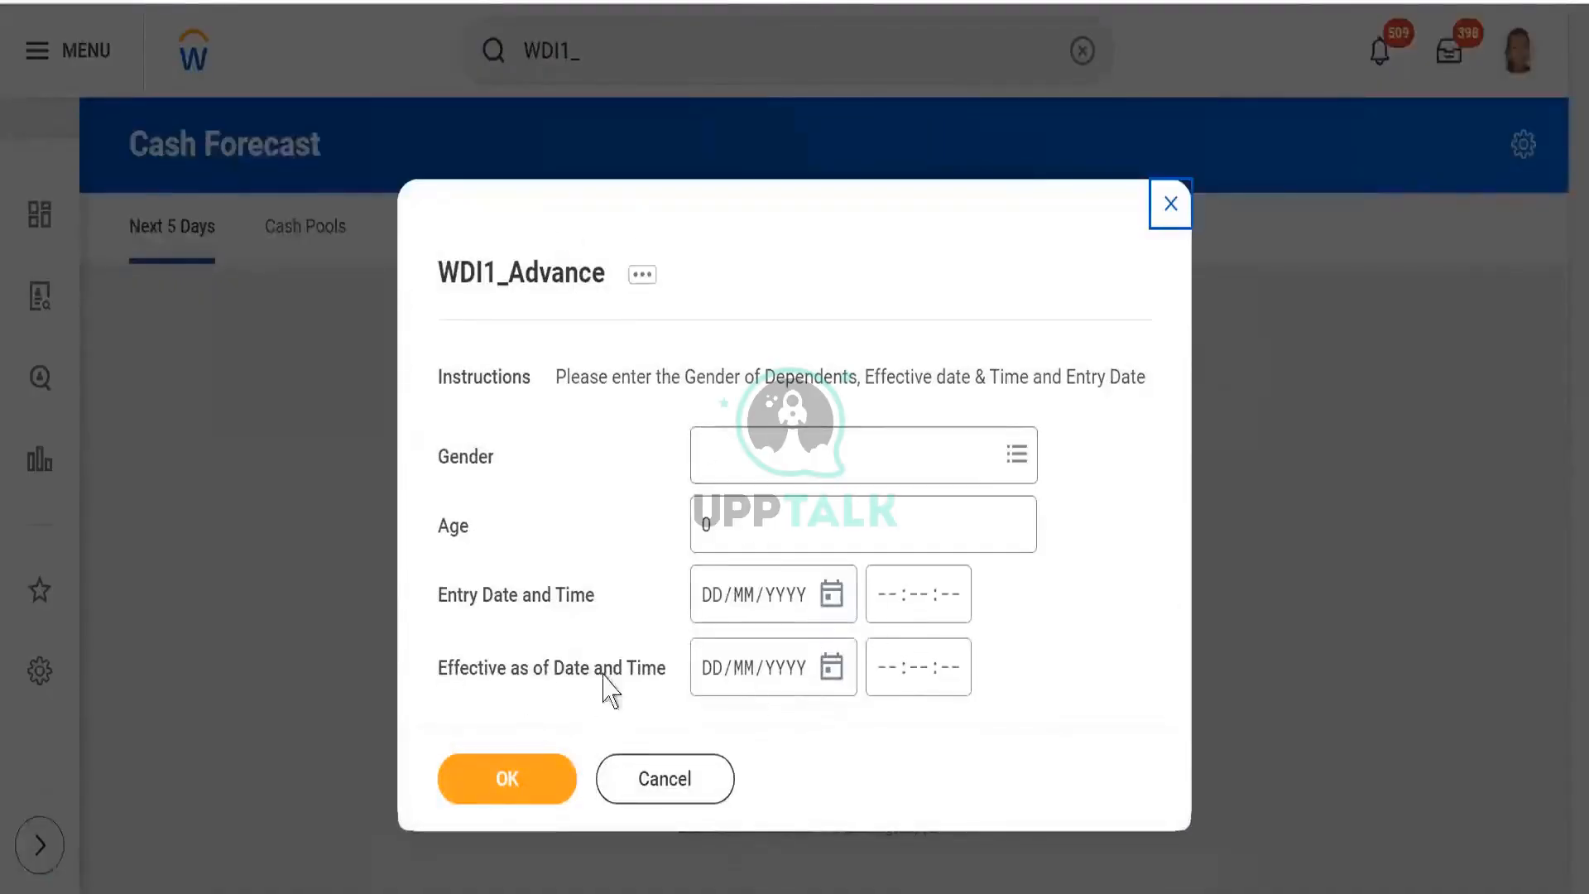
left_click(504, 781)
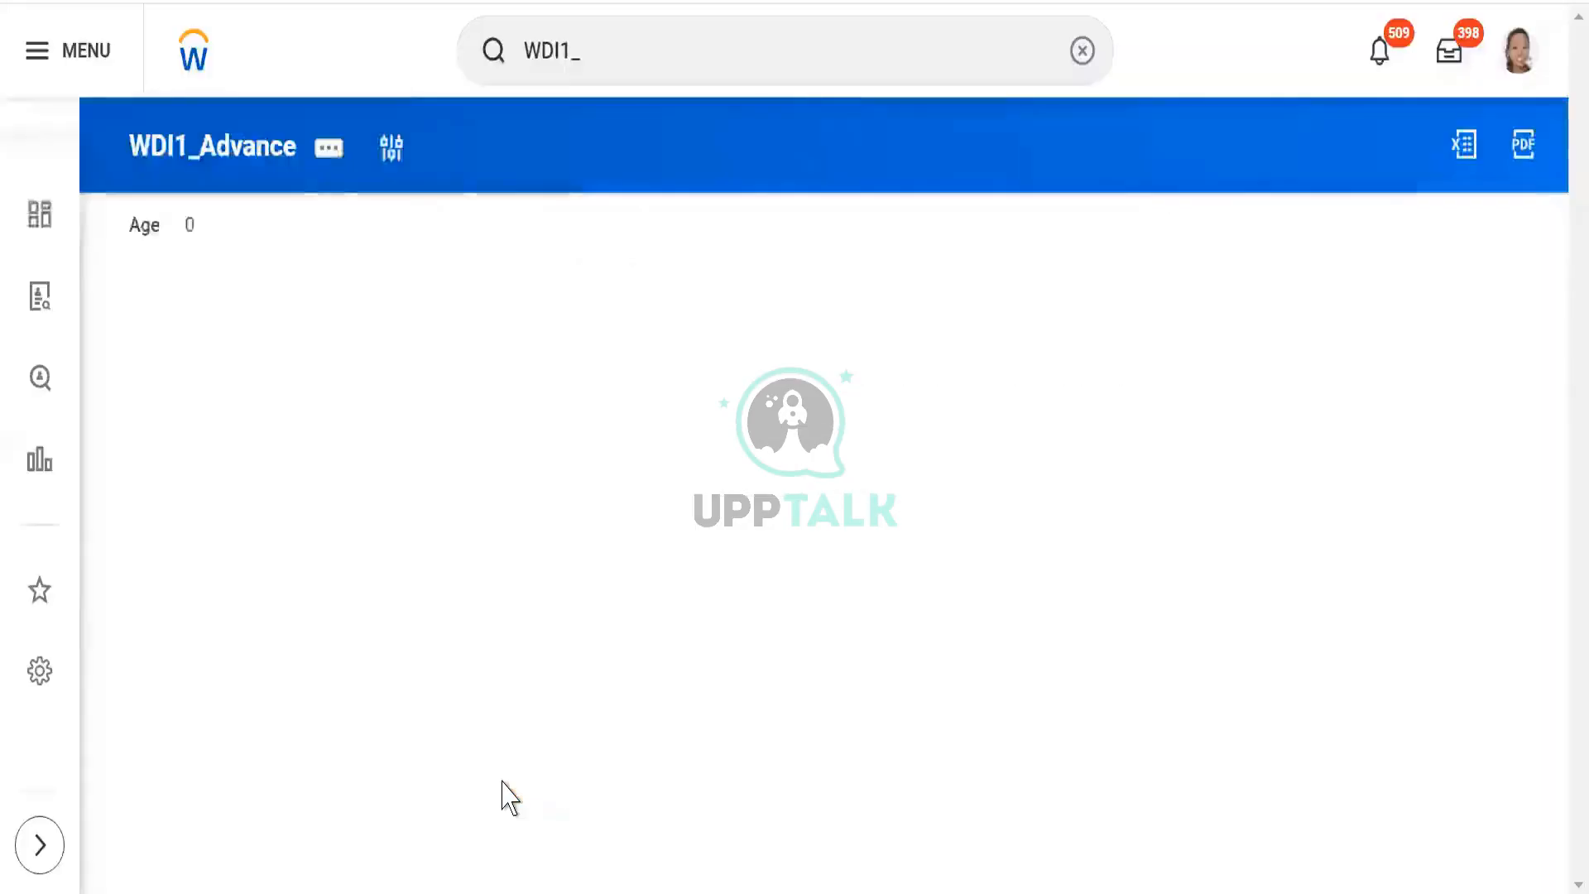
- Edit the WDI1_Advance custom report to delete the Age filter condition, and save the report definition
left_click(329, 157)
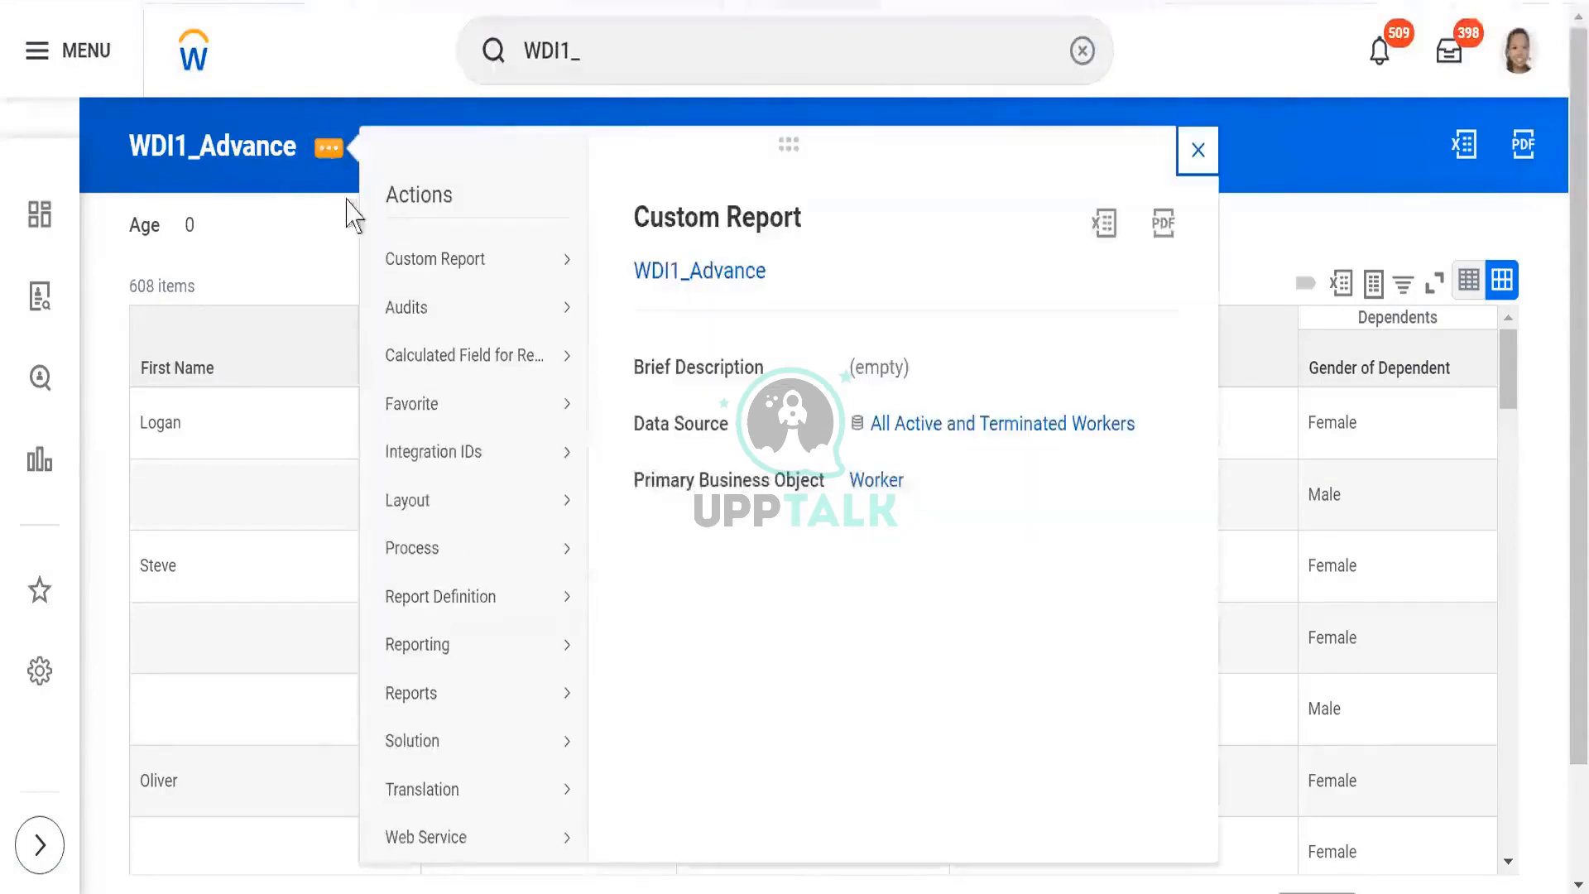
mouse_move(514, 256)
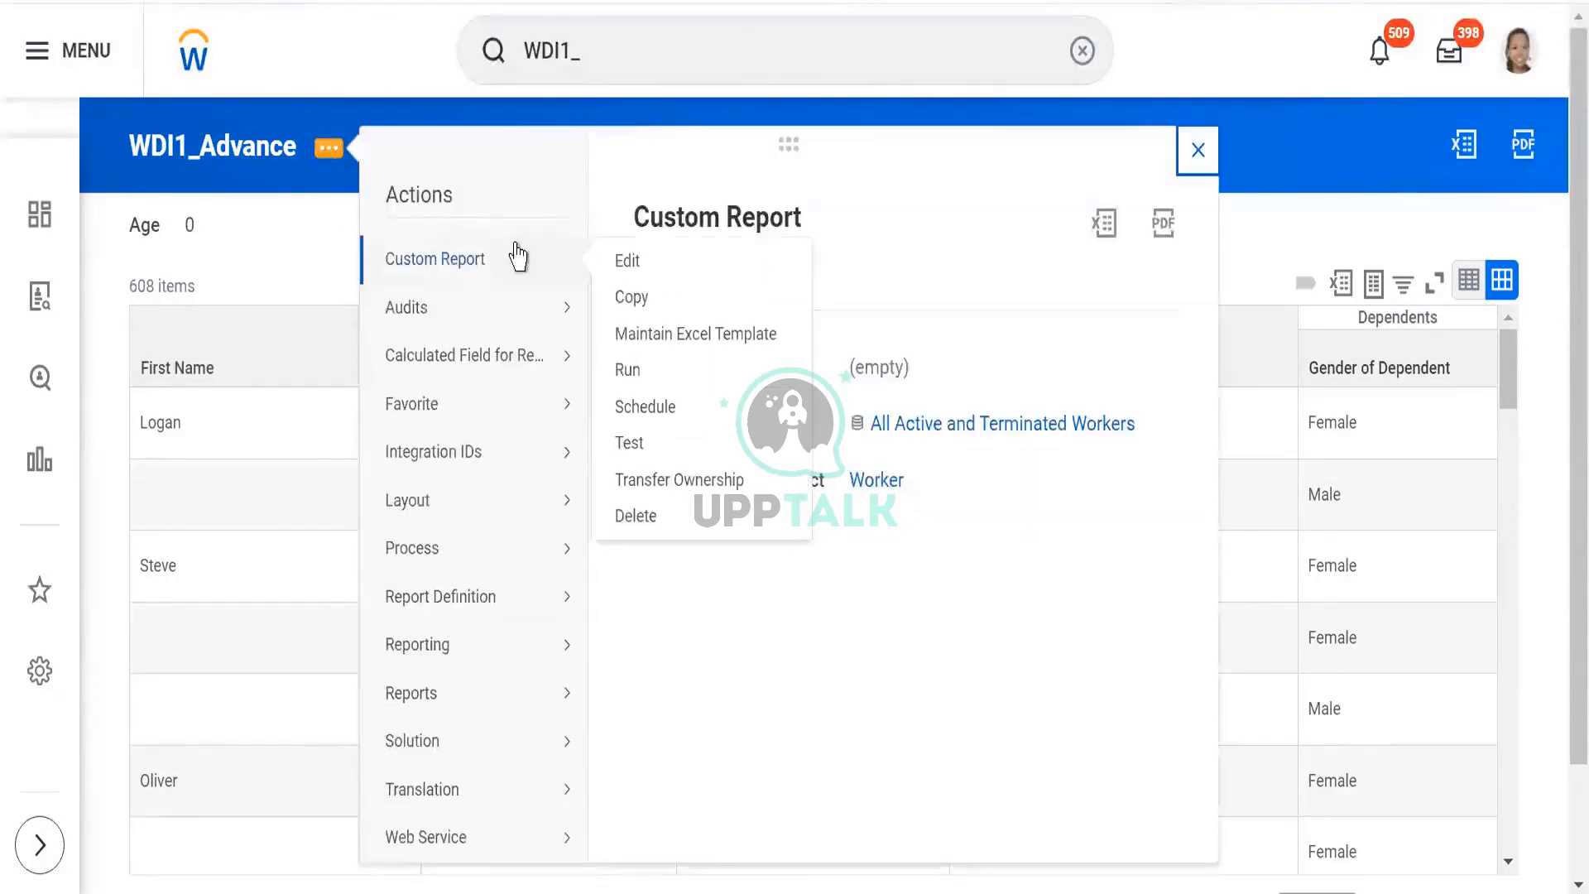
left_click(629, 262)
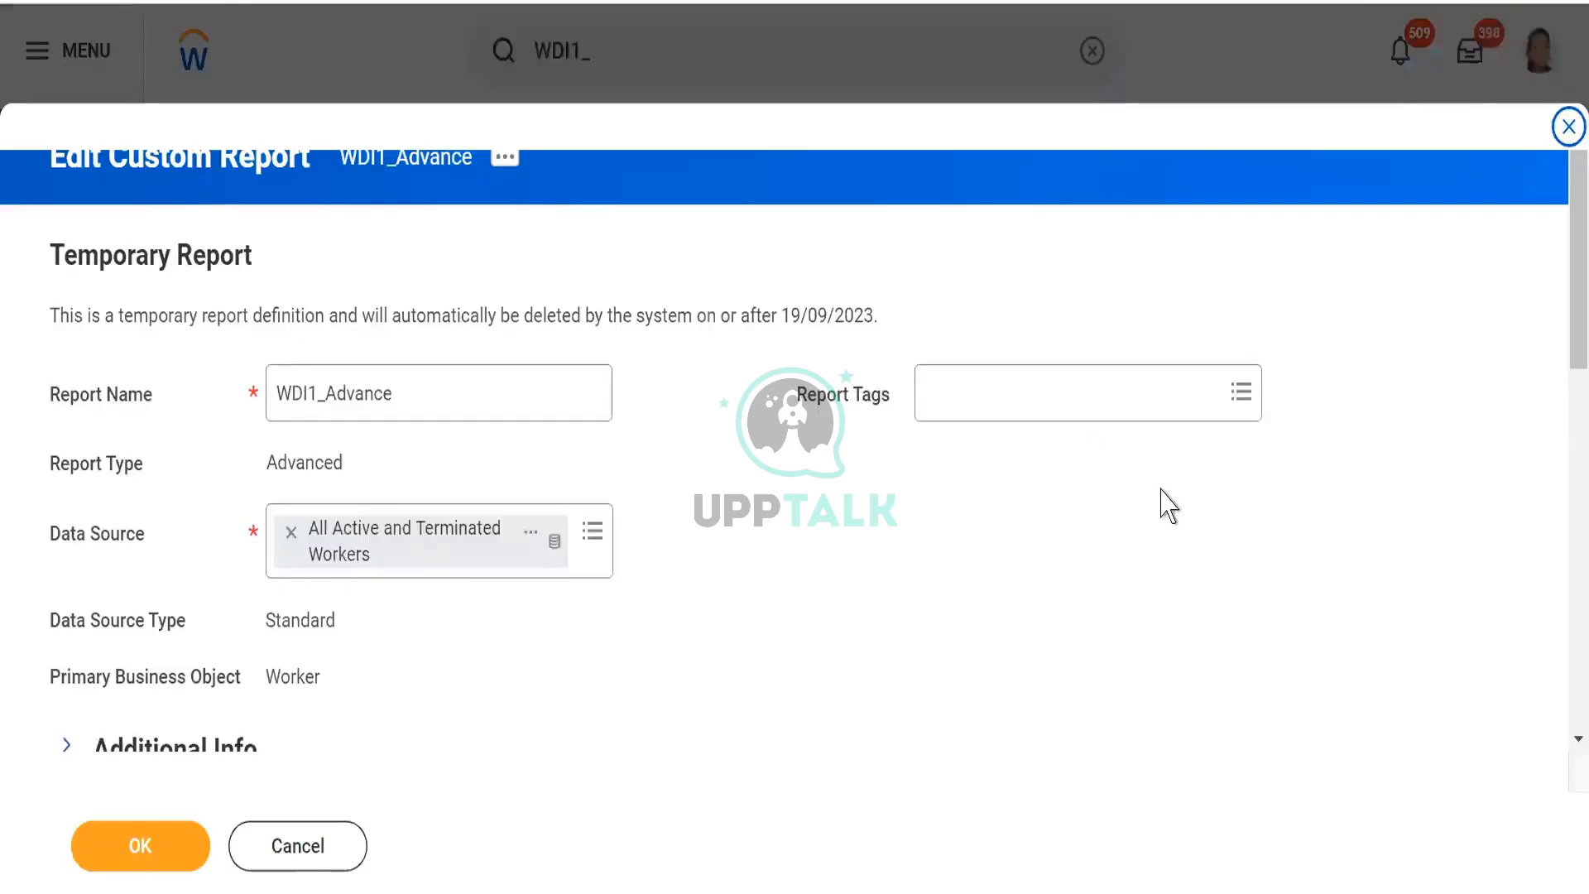
scroll(1559, 397, "down", 5)
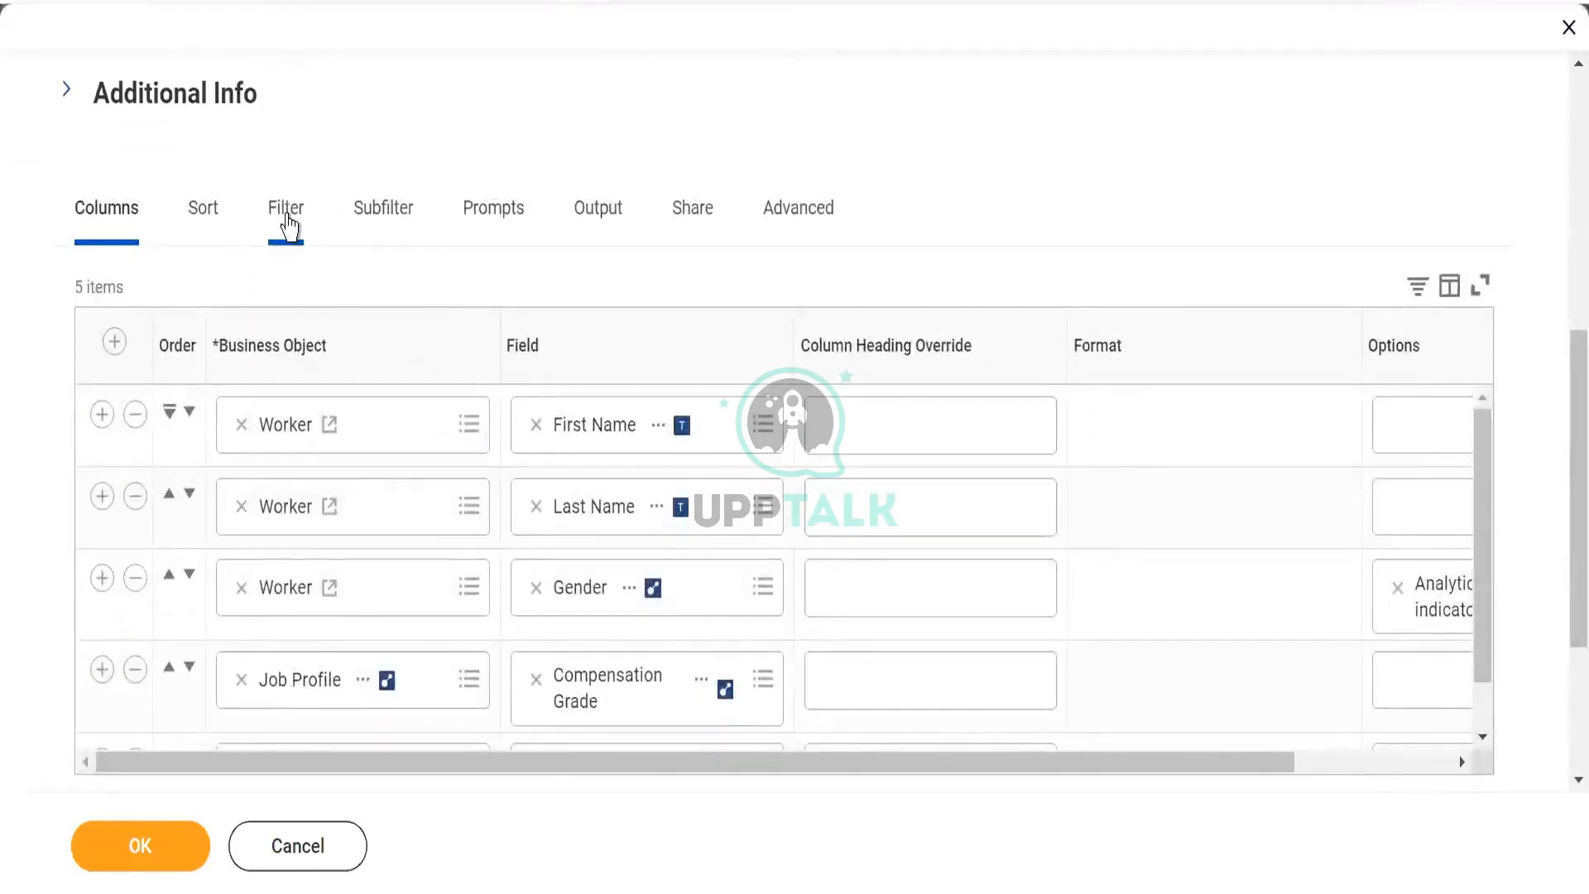
left_click(287, 223)
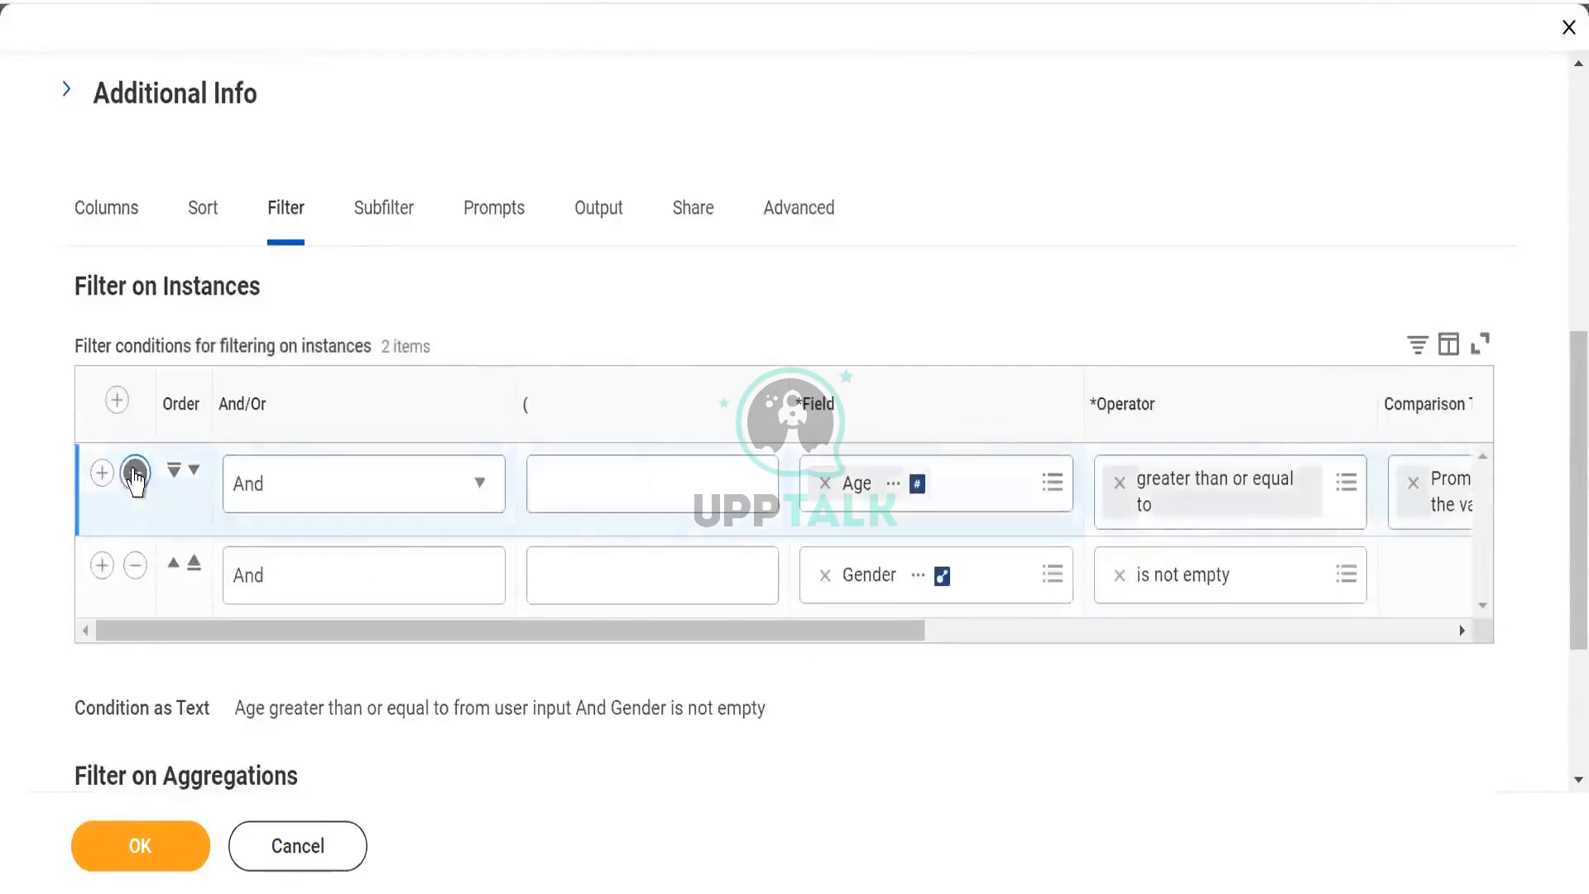
left_click(135, 473)
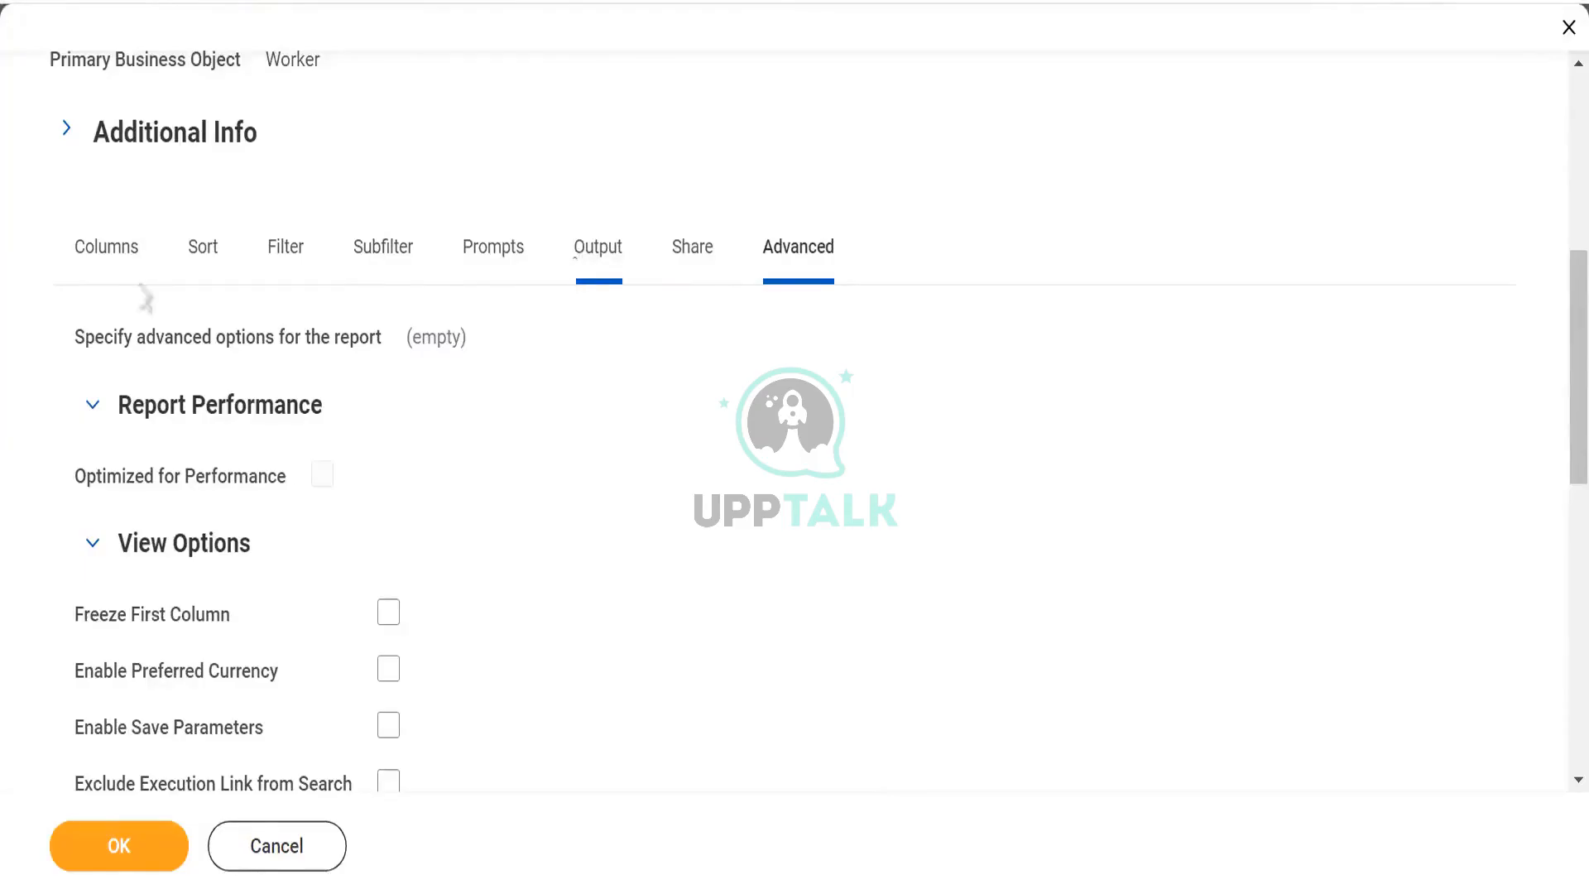
left_click(91, 267)
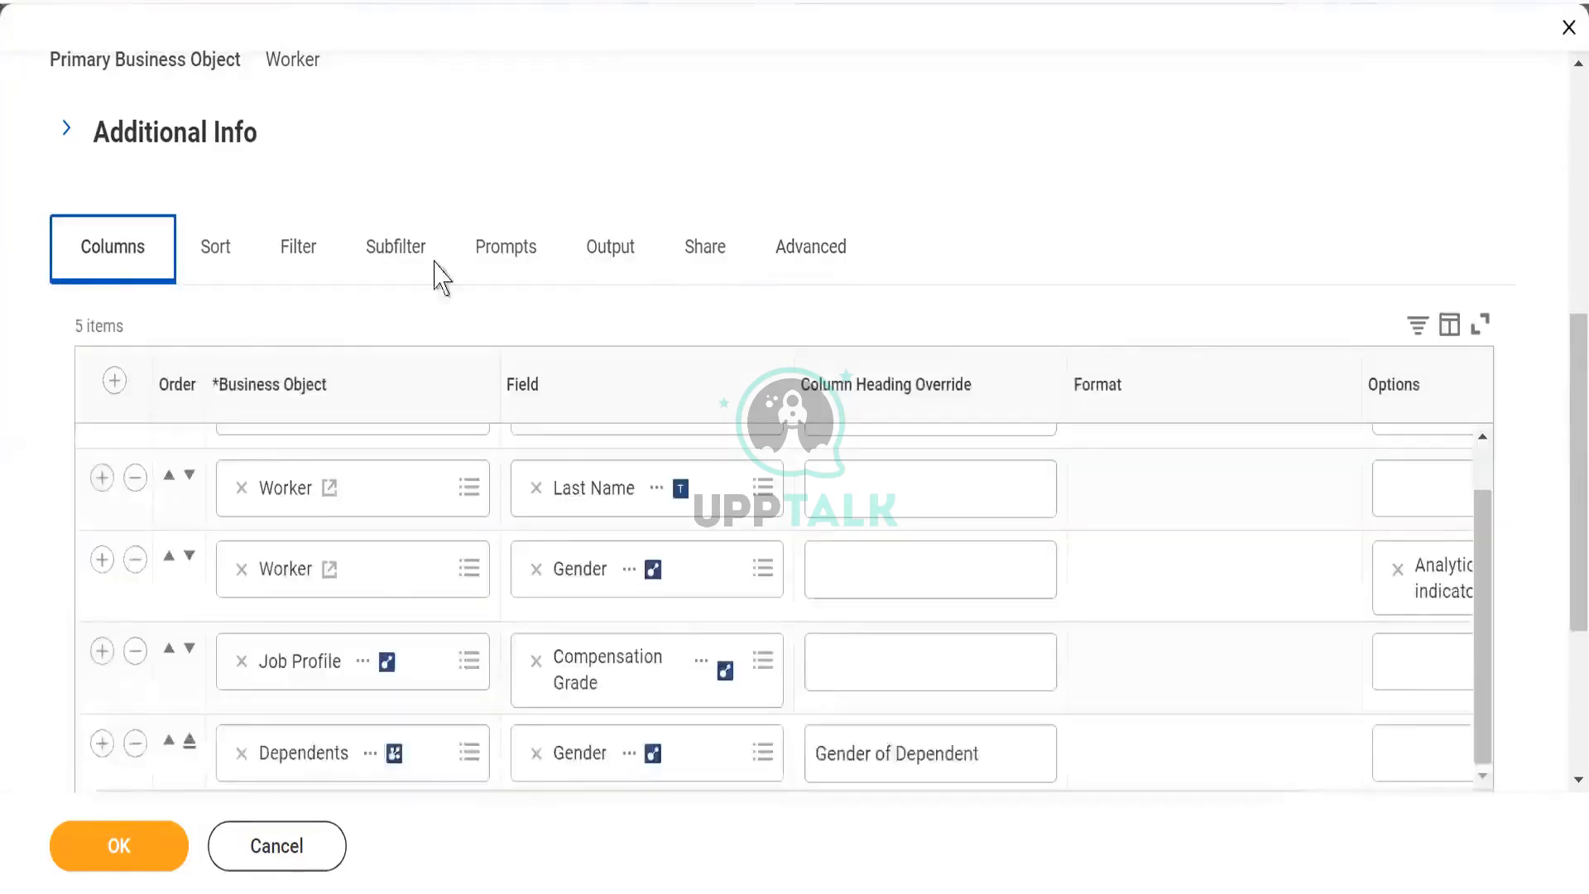
left_click(610, 266)
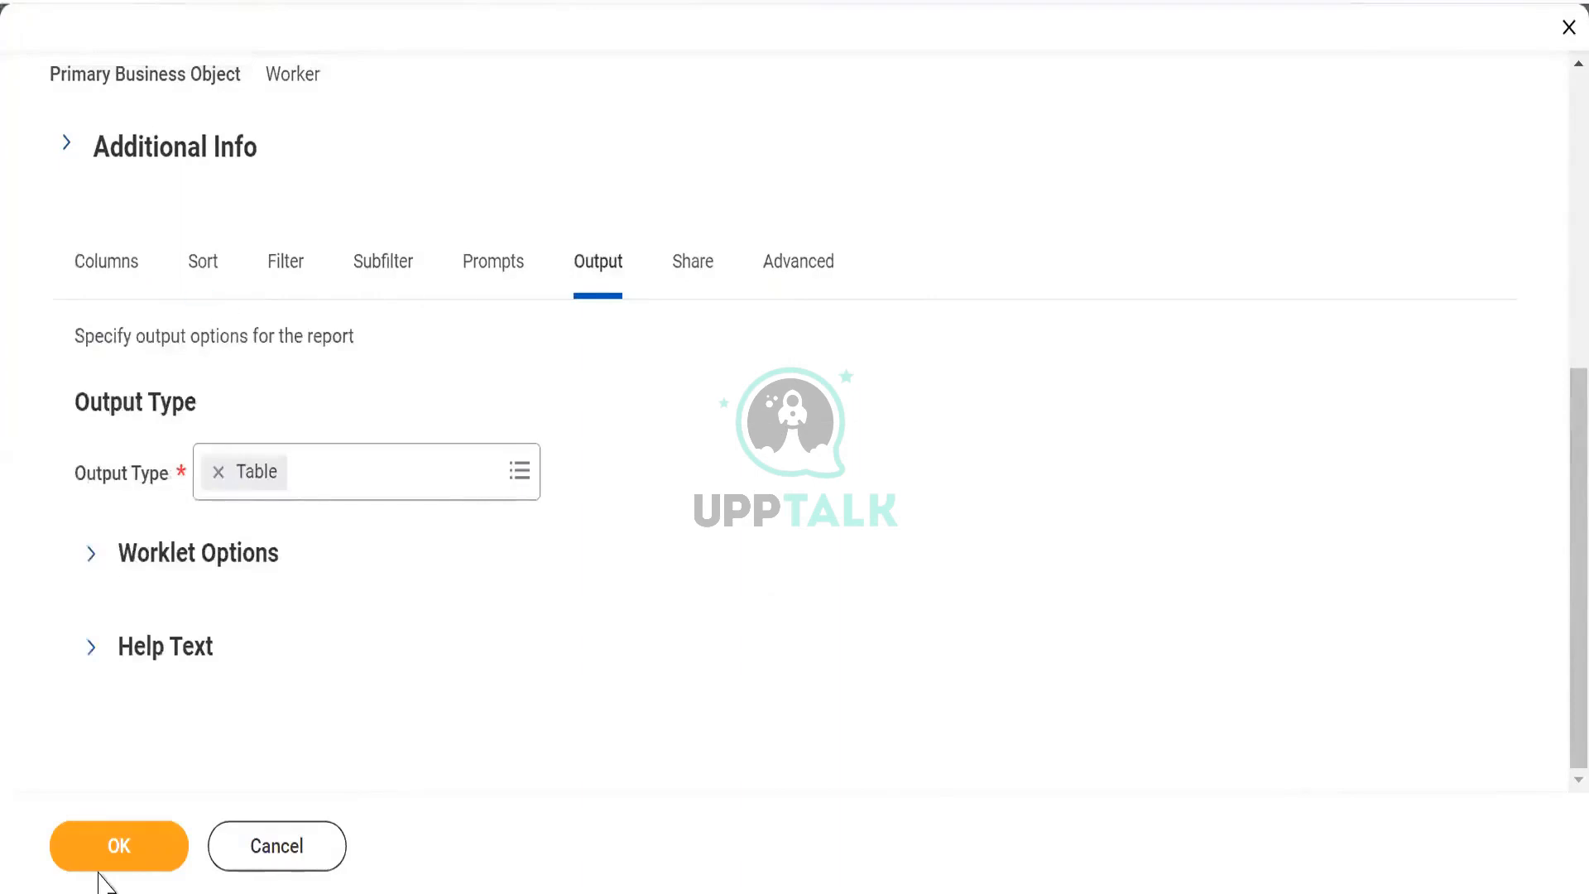
left_click(92, 846)
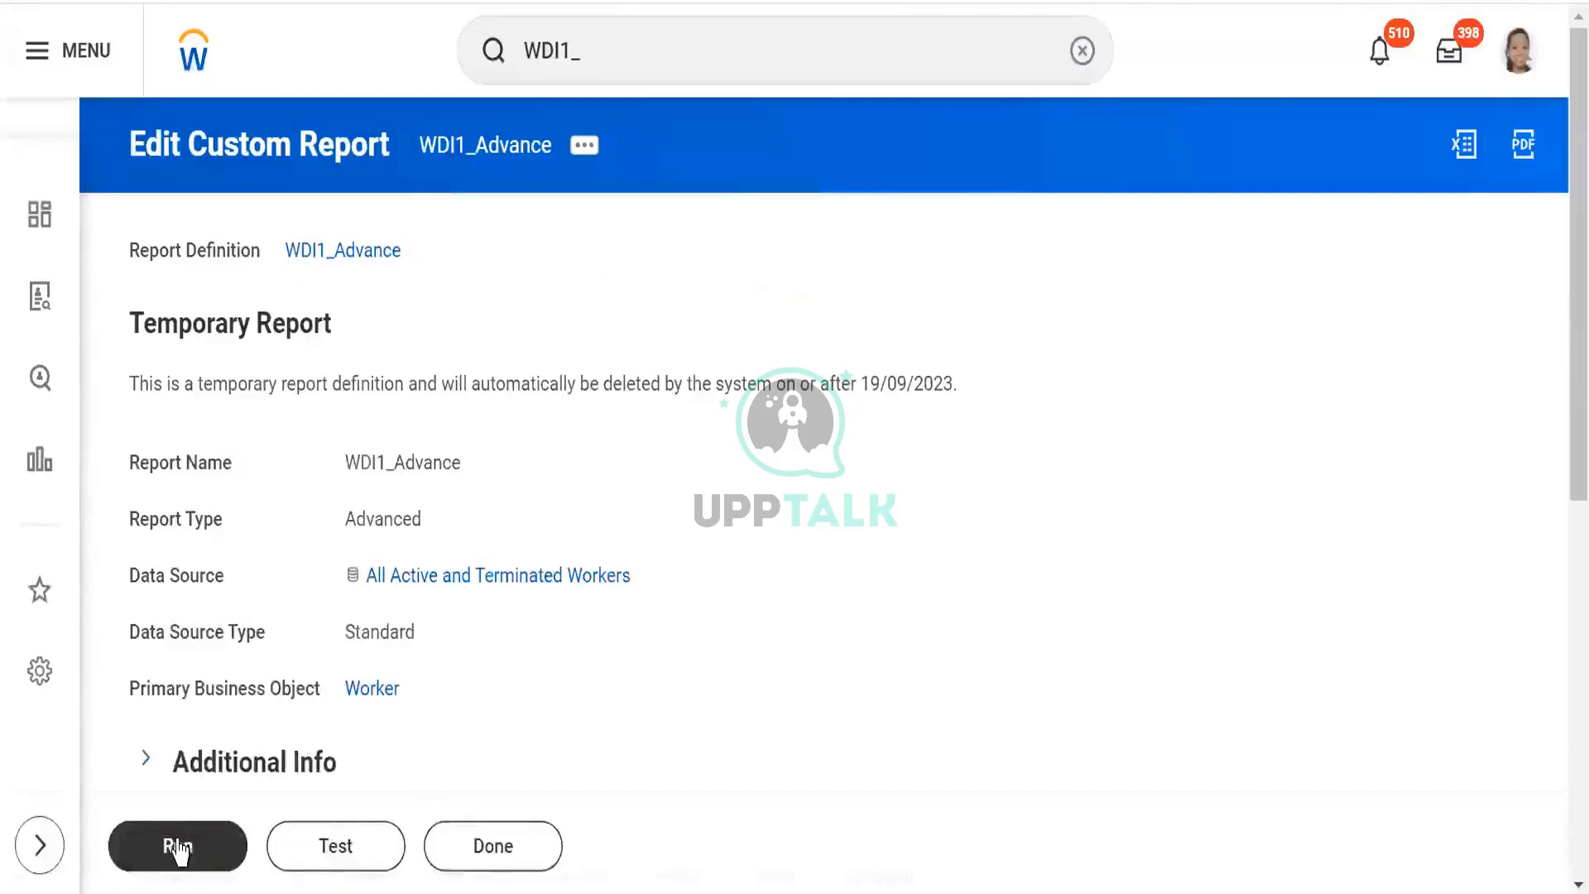
- Run the edited report with the Gender prompt set to Female and both date prompts blank
left_click(176, 848)
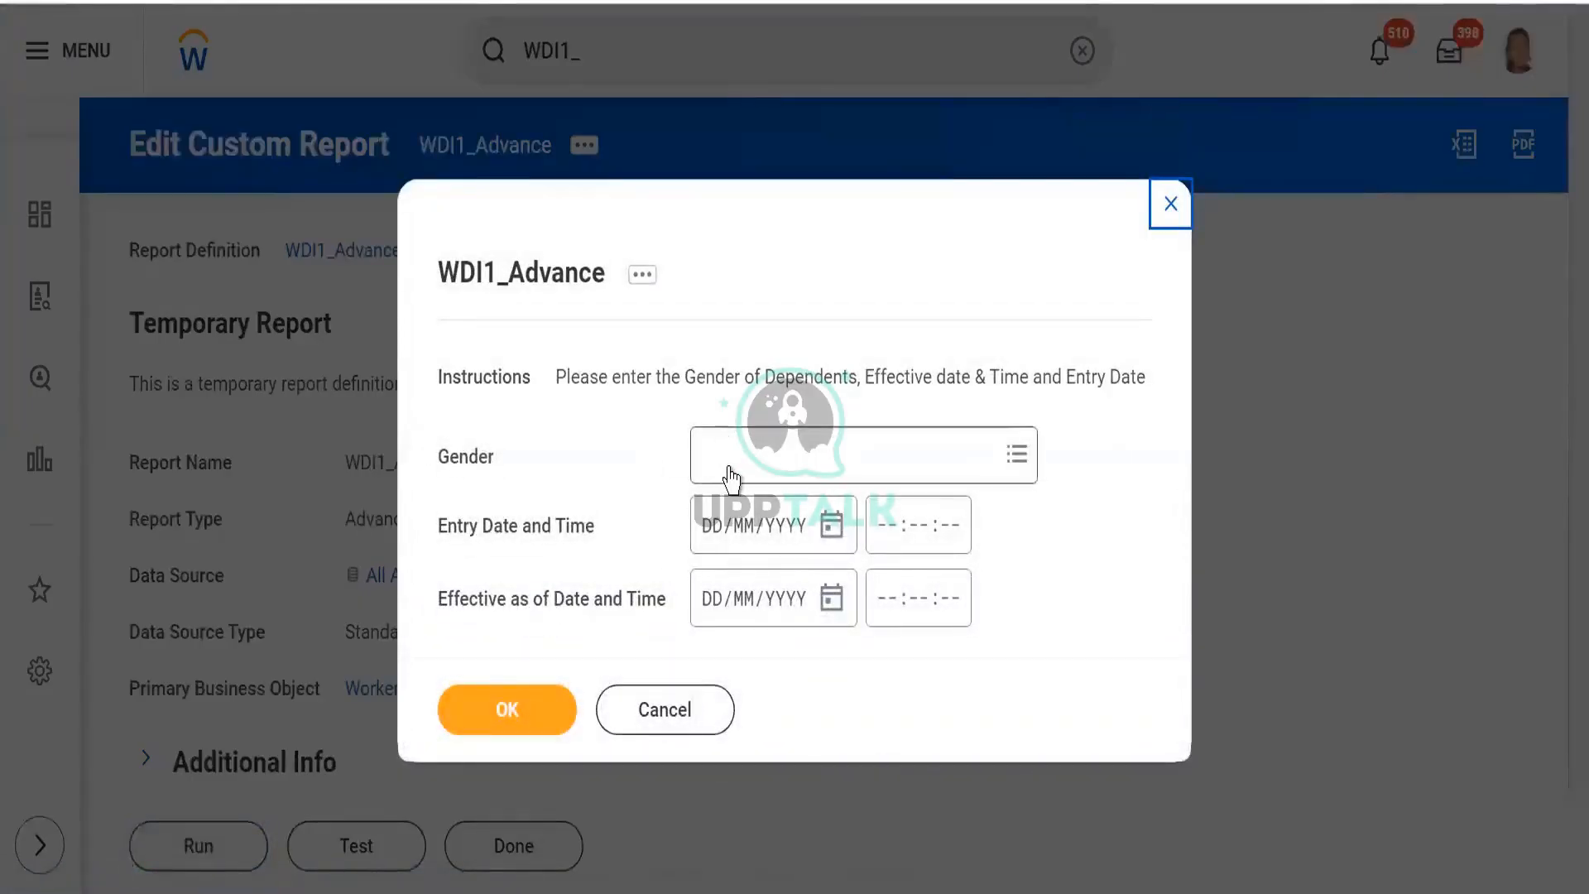
left_click(730, 460)
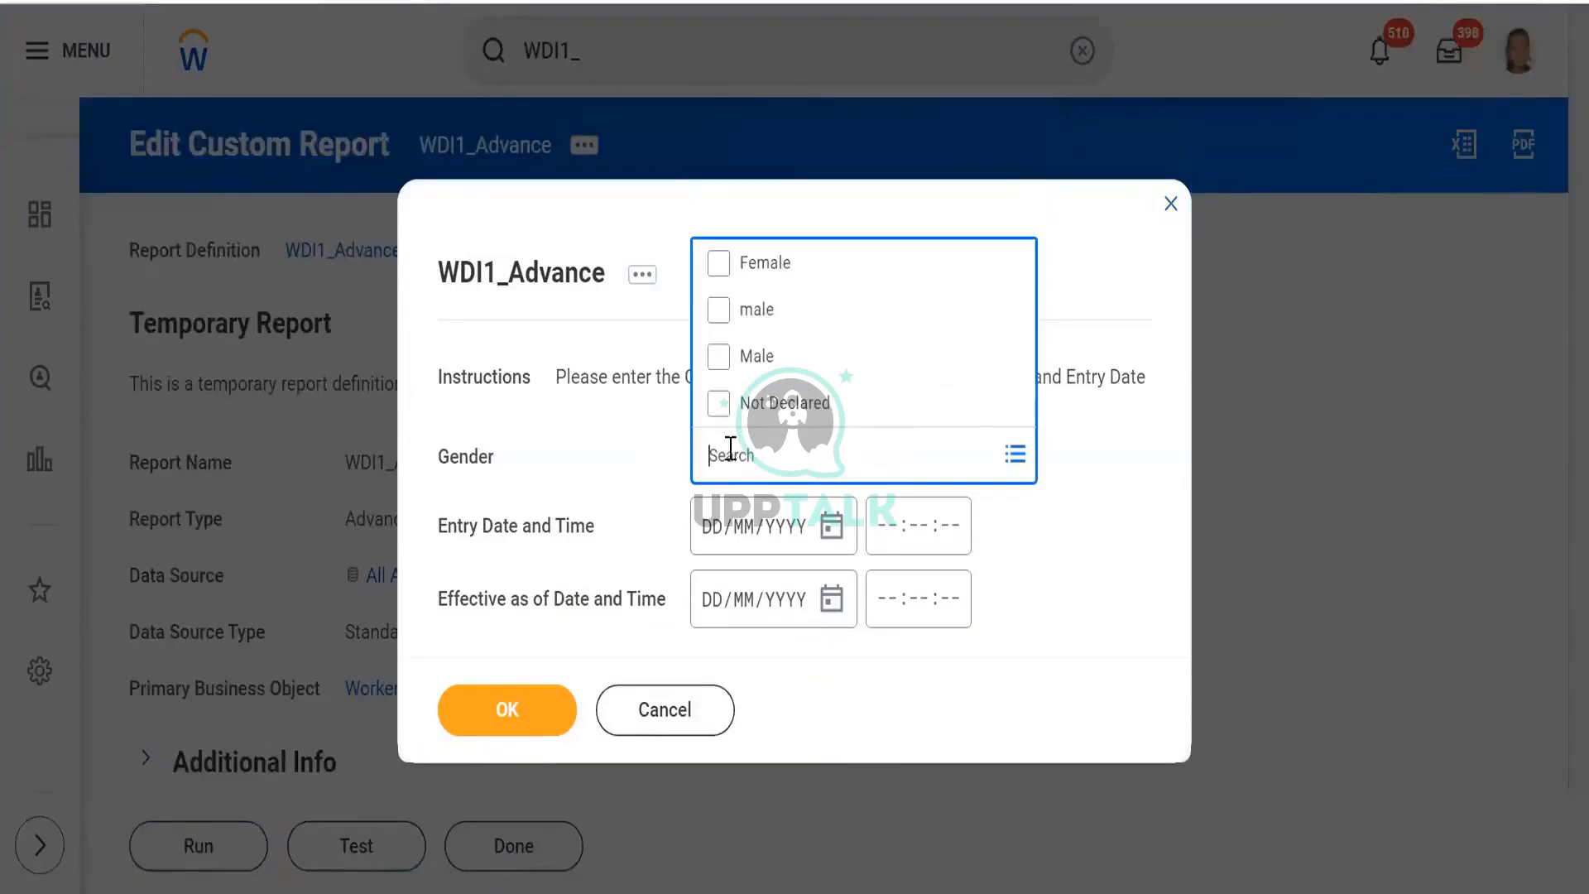
left_click(717, 255)
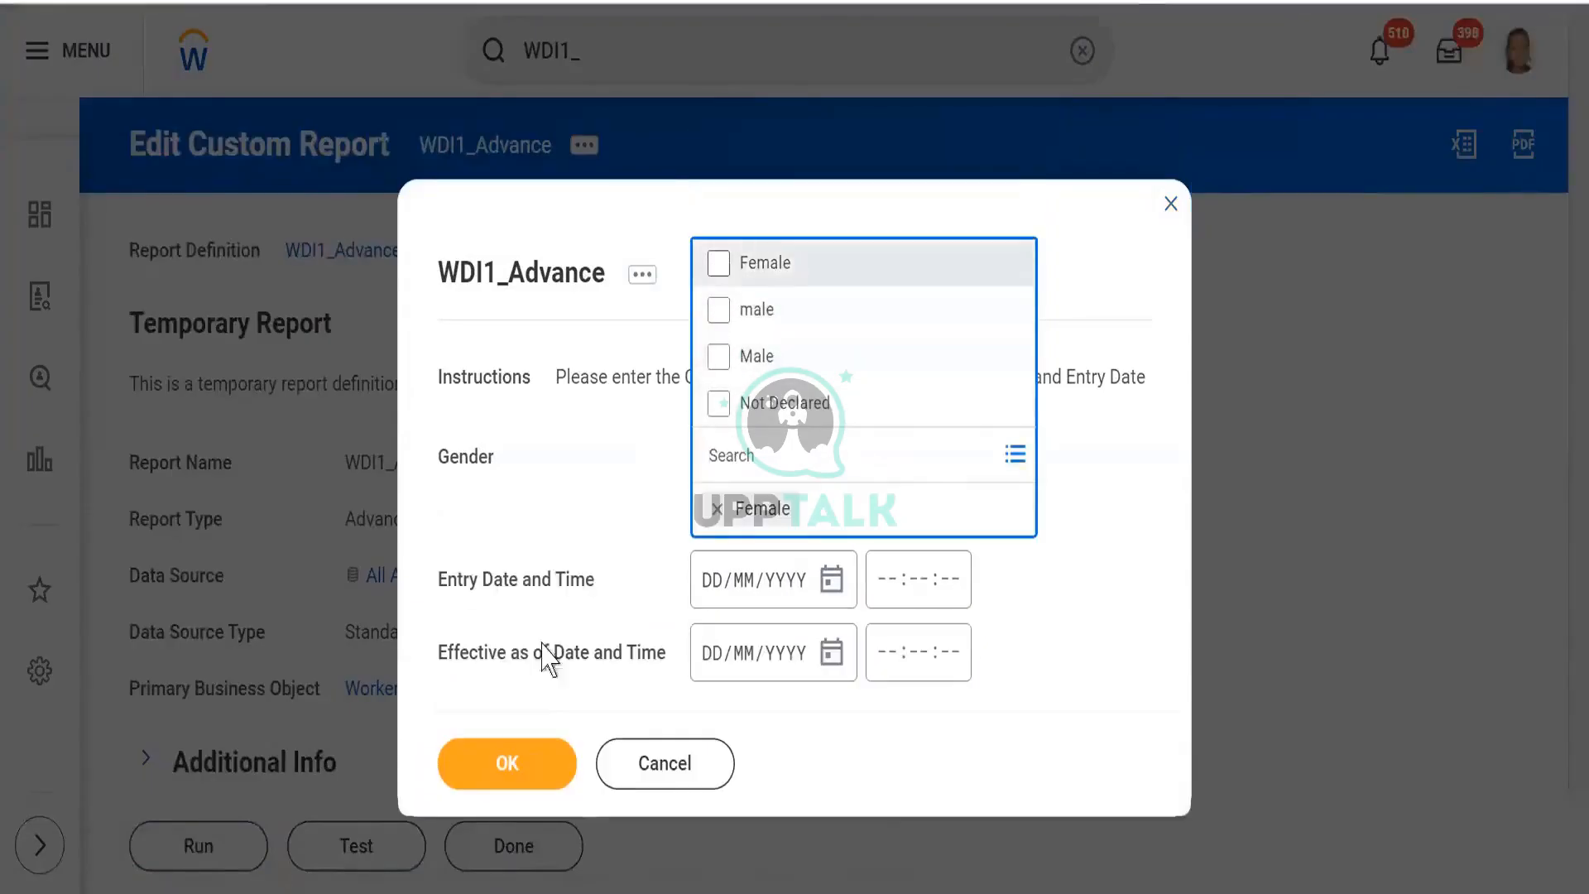
left_click(481, 762)
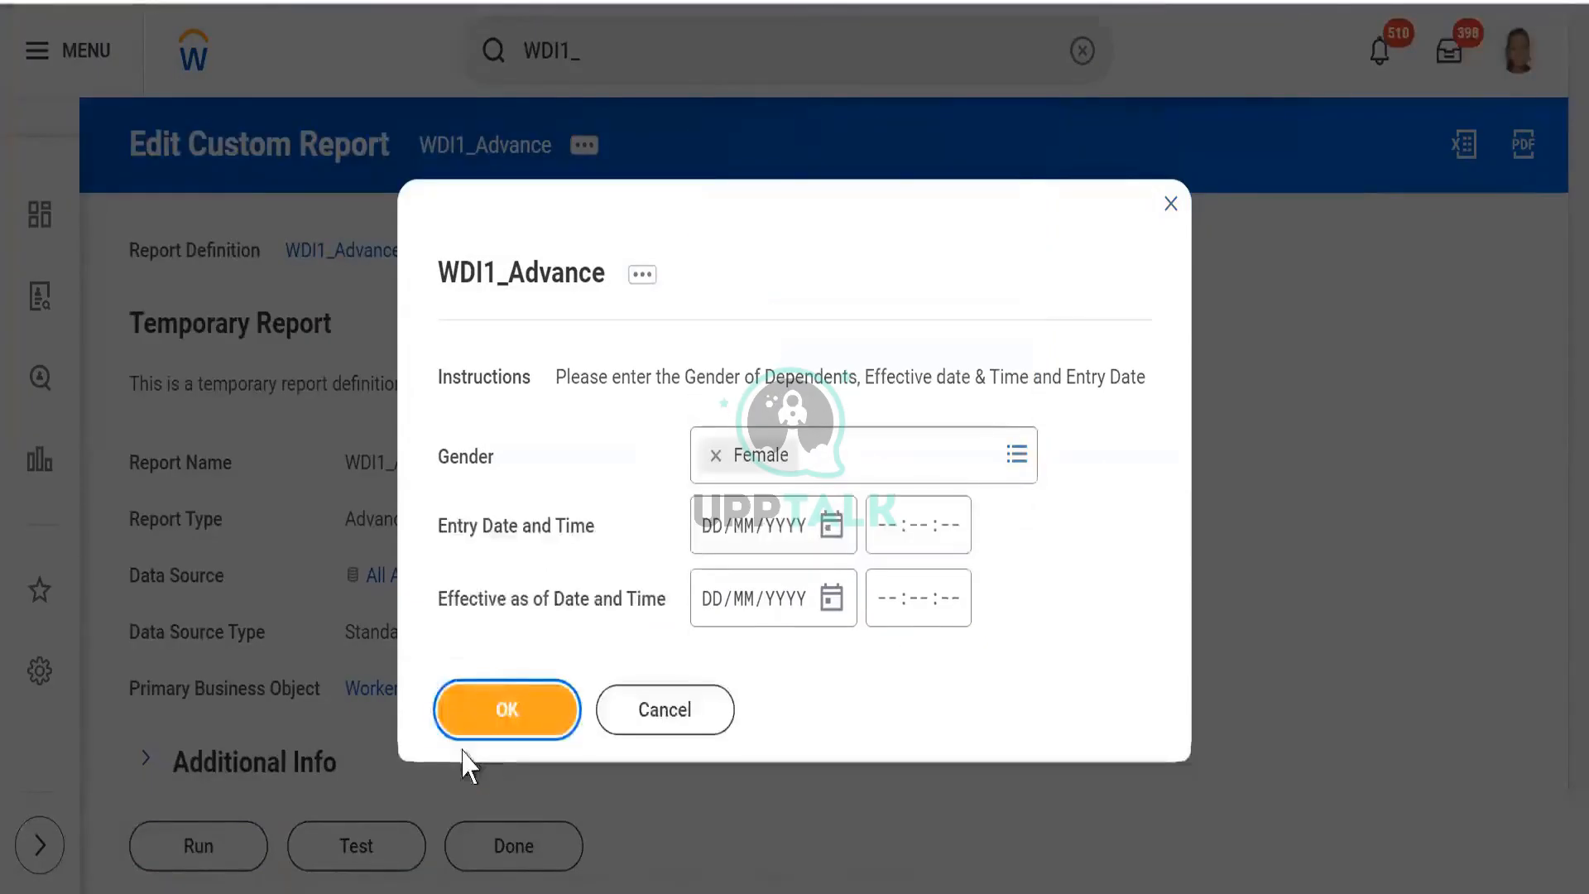
left_click(506, 709)
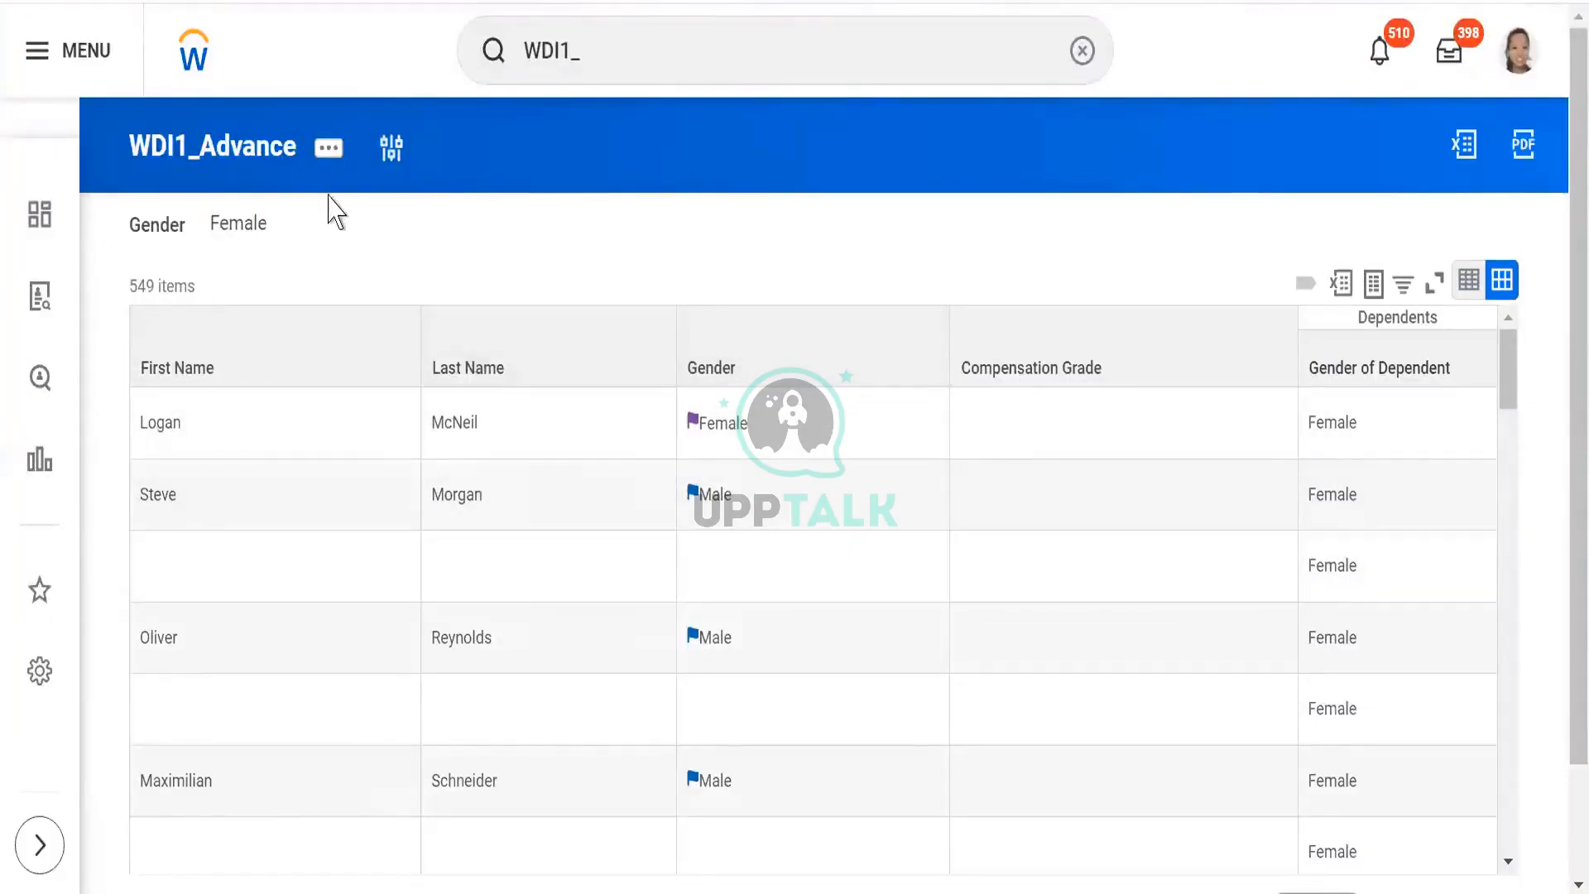
- Reopen the WDI1_Advance report definition for editing and clear its prompt instructions text
left_click(328, 151)
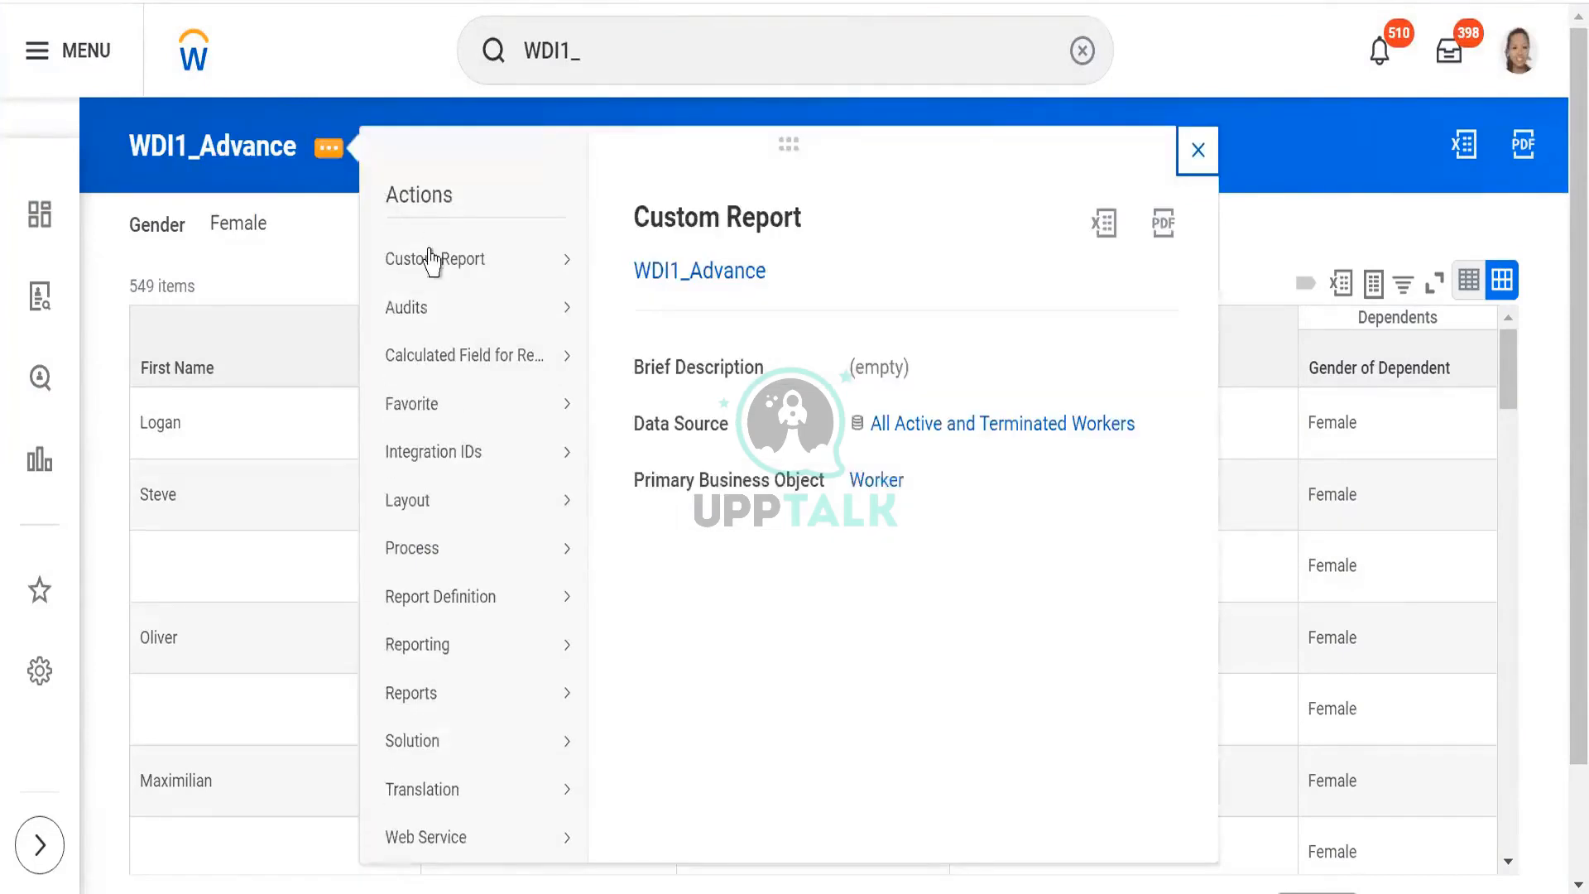
mouse_move(439, 264)
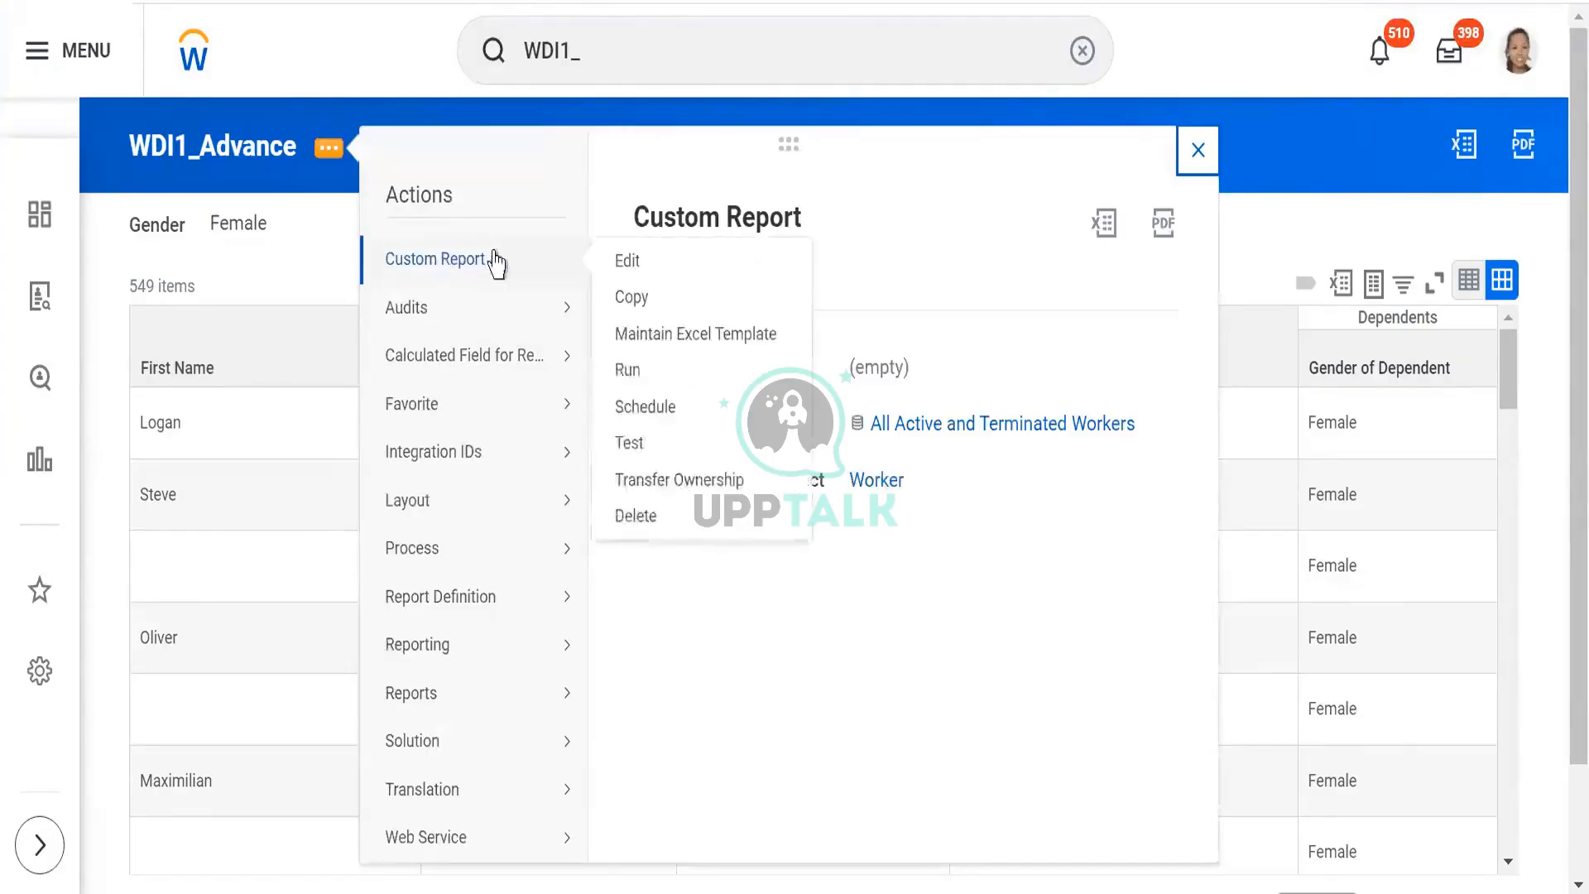
left_click(628, 263)
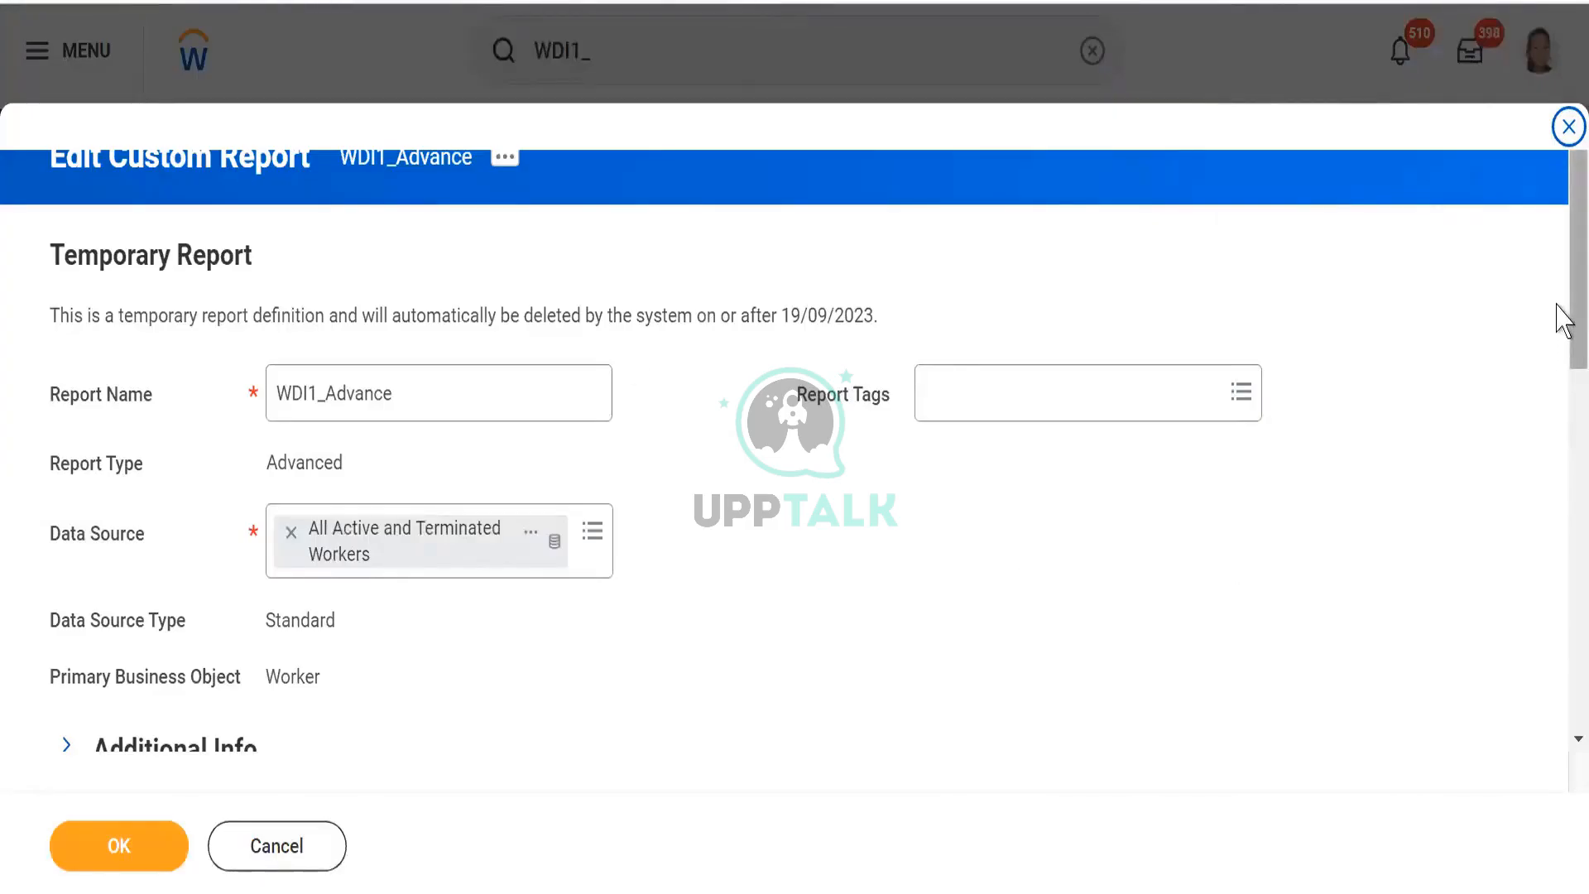
scroll(1557, 439, "down", 5)
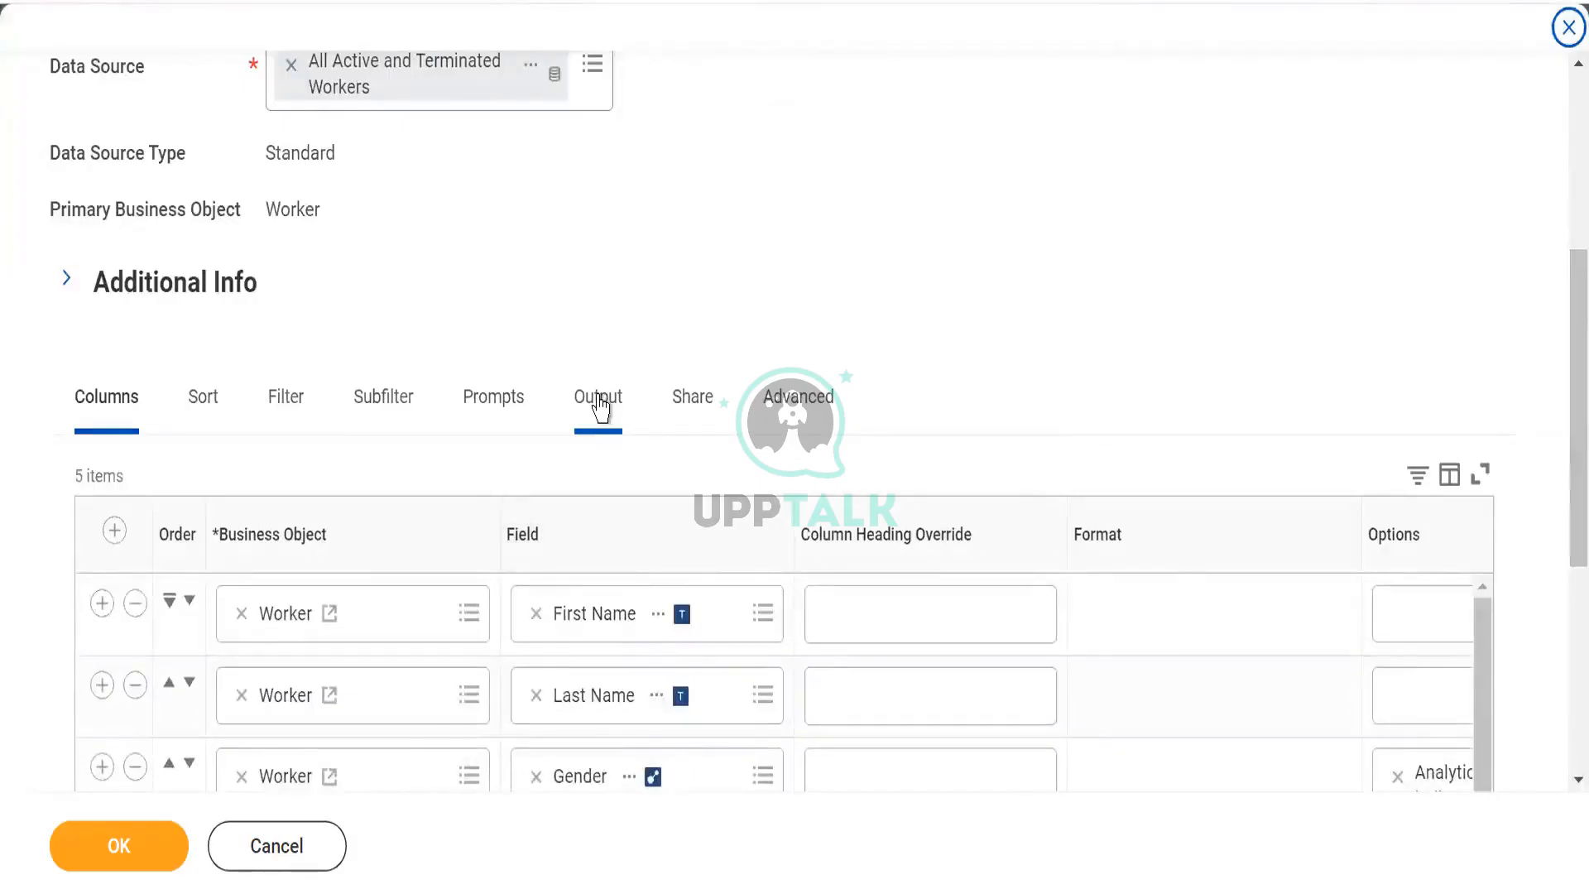
left_click(374, 403)
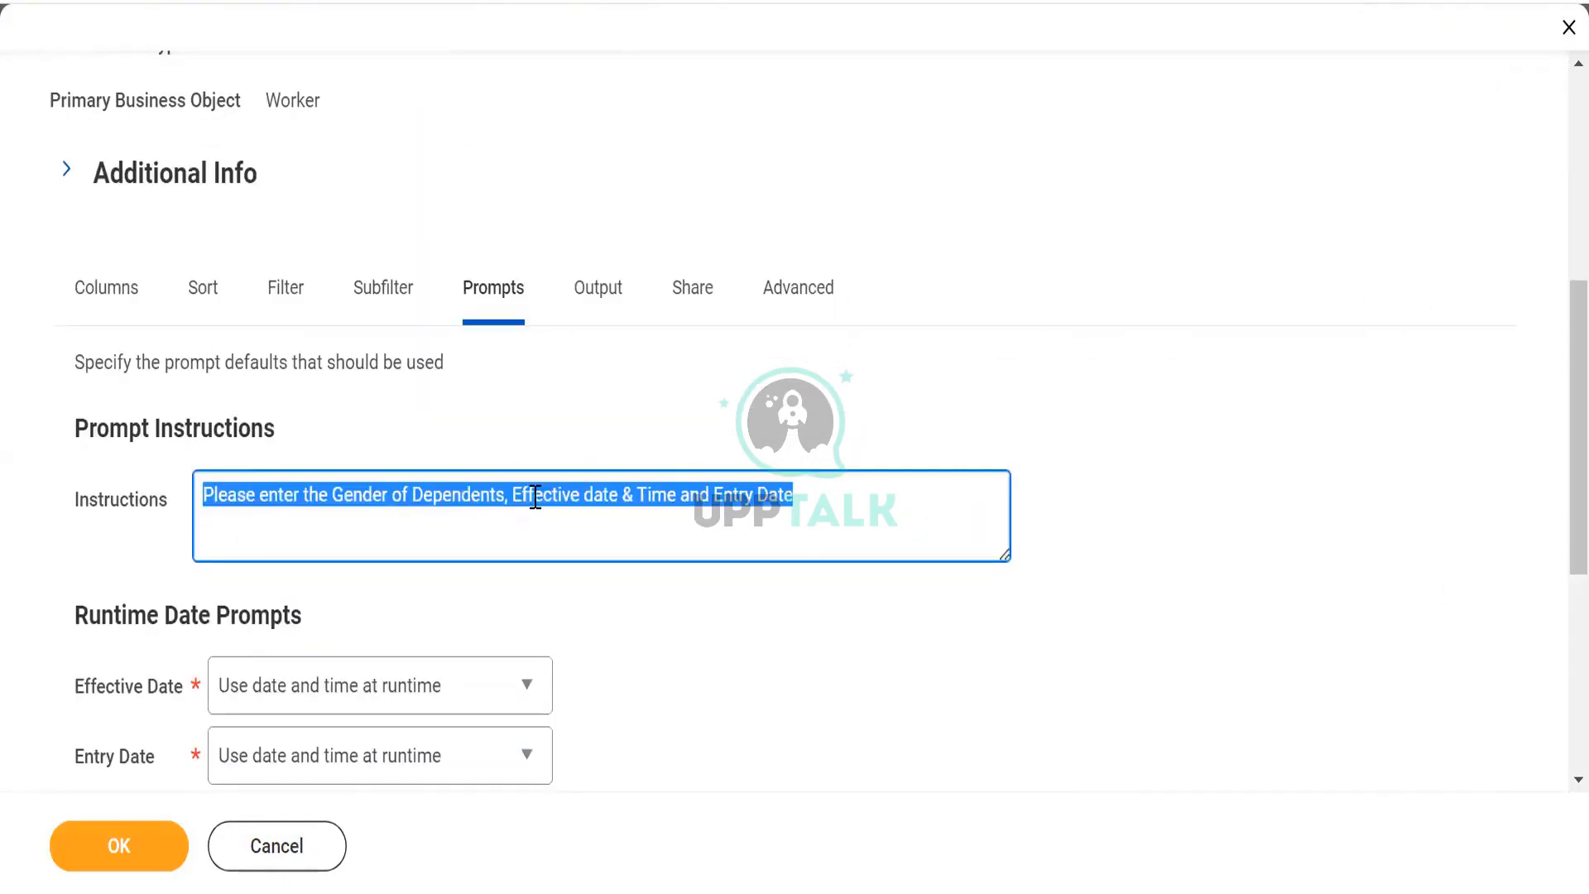
key("BackSpace")
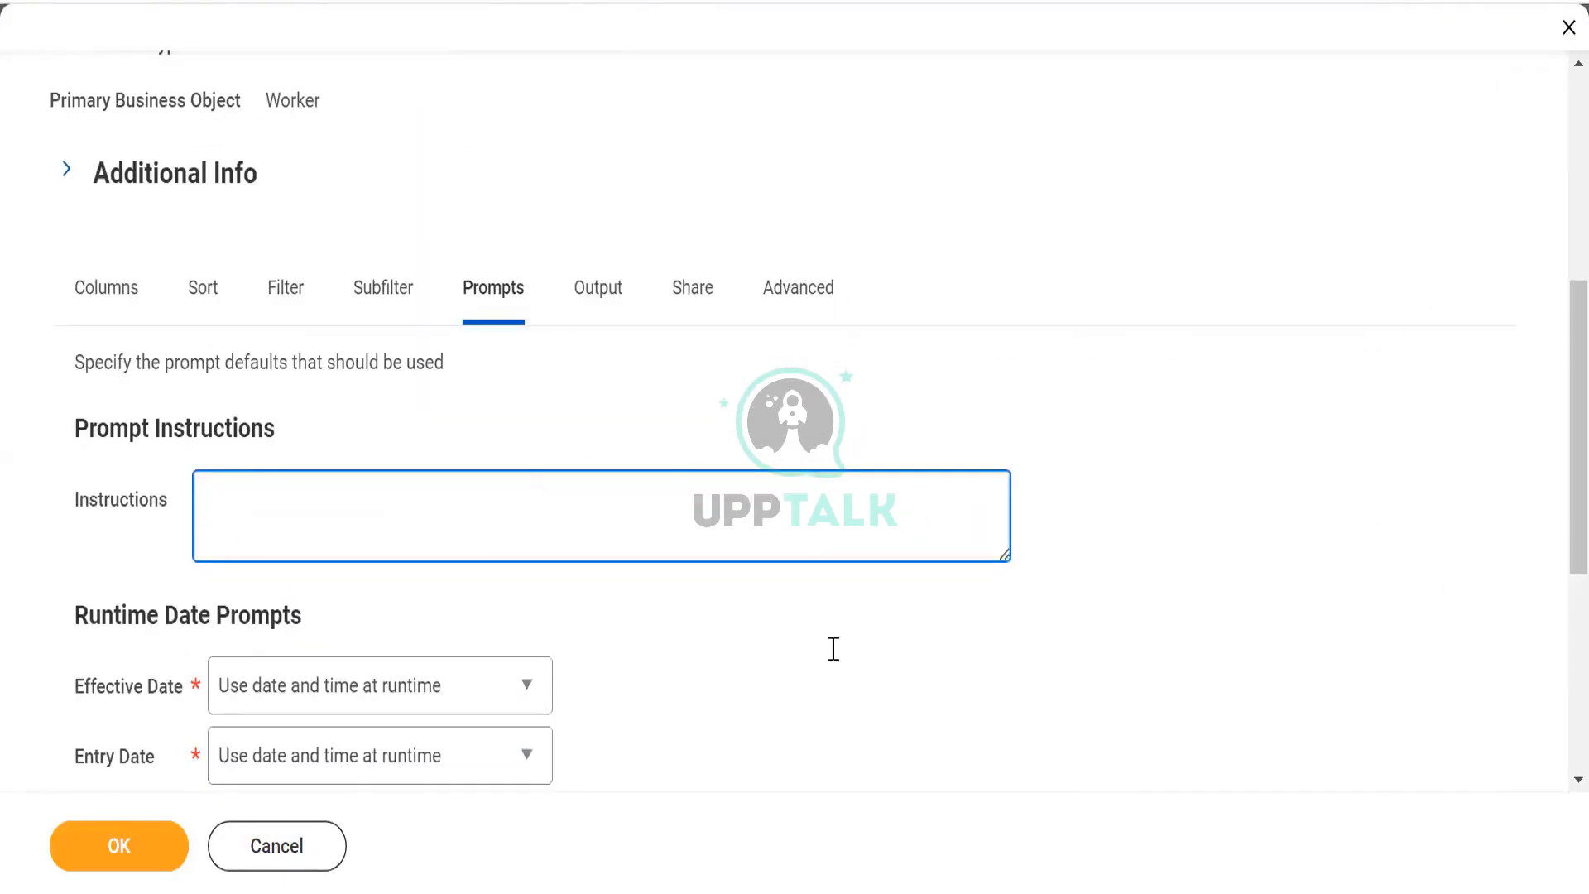
left_click(863, 669)
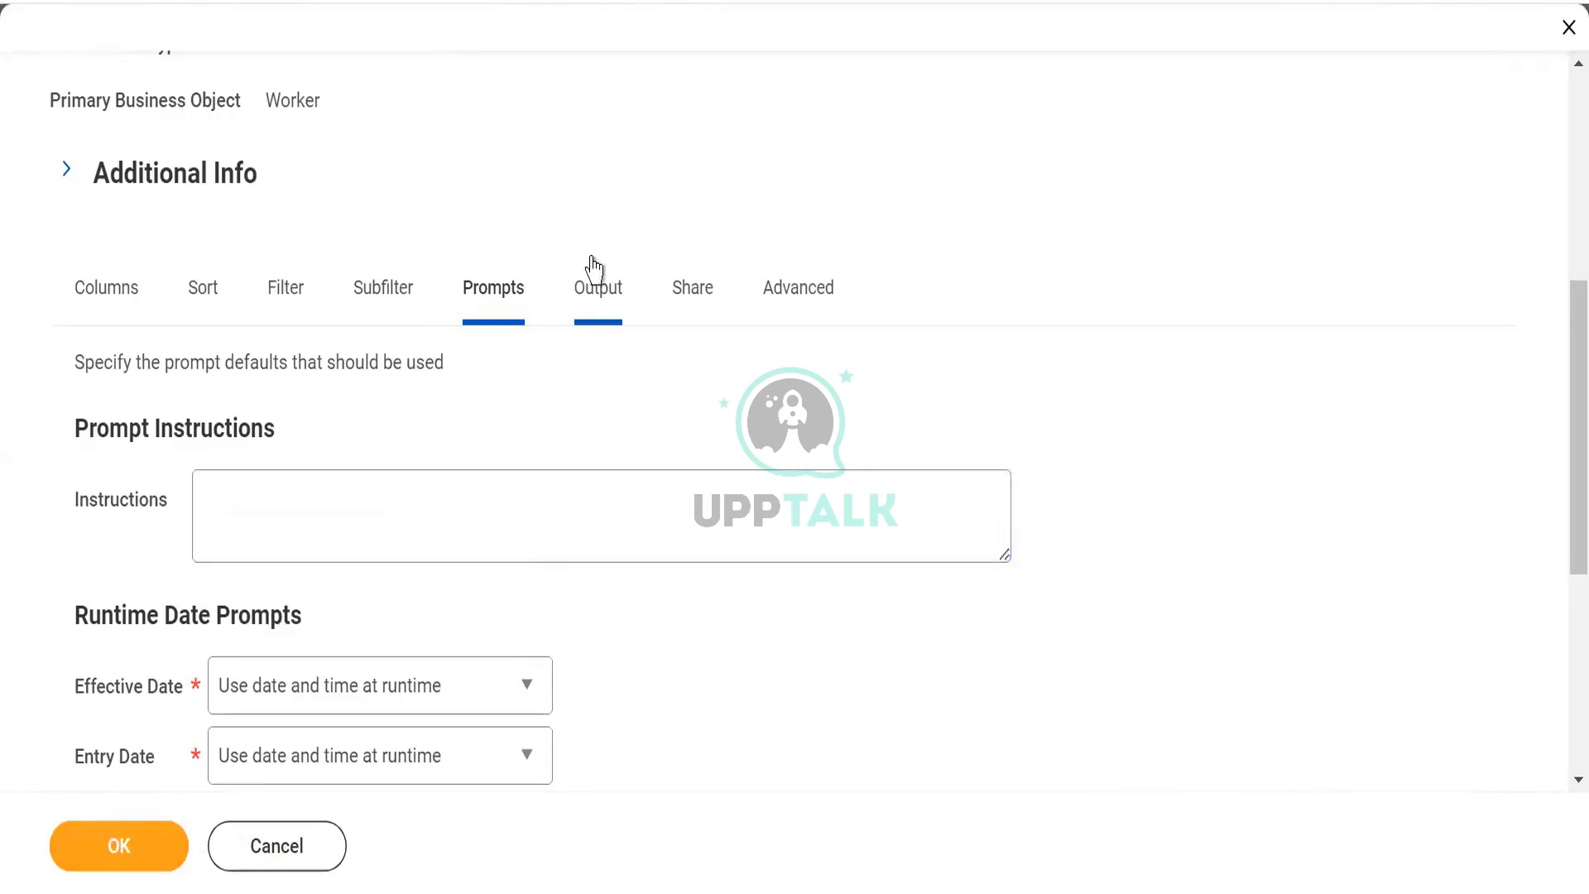
- Set the report's output type to Gauge
left_click(610, 294)
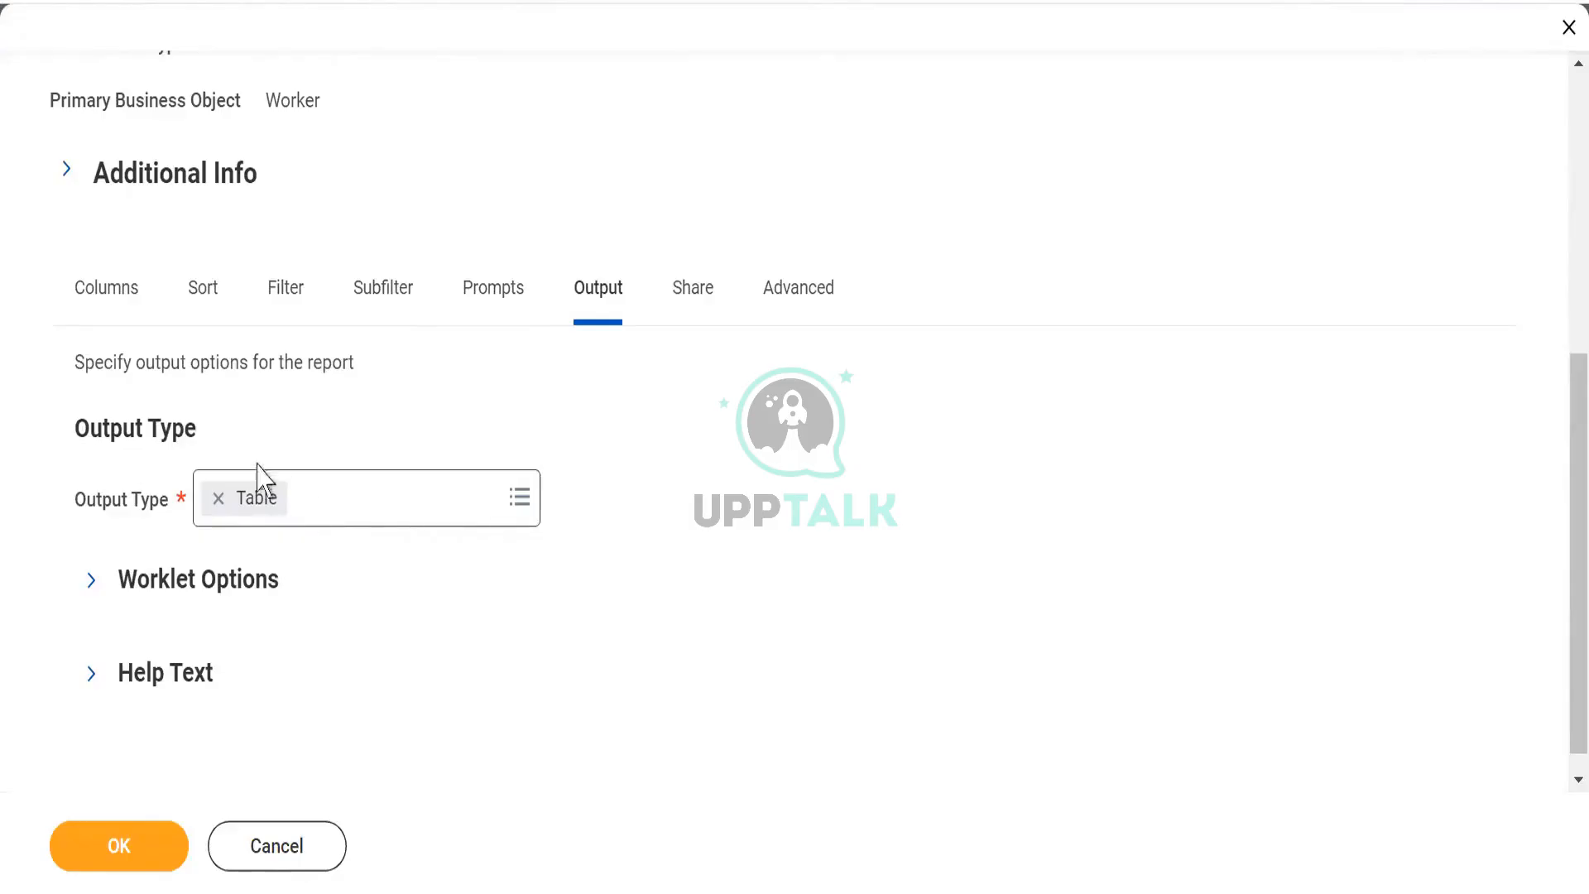
left_click(312, 513)
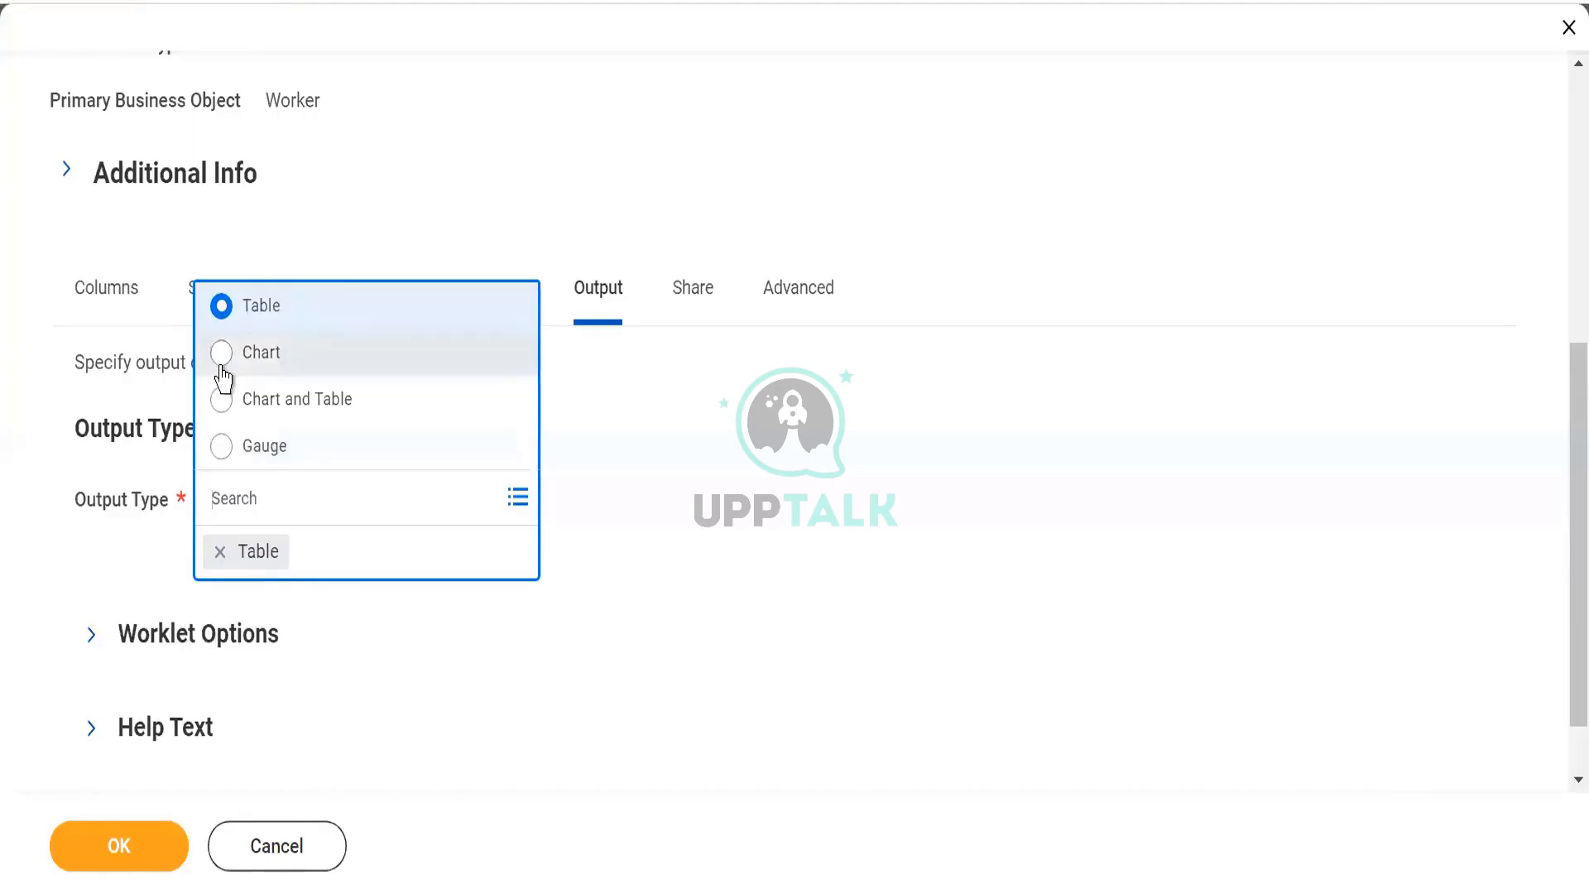
left_click(221, 461)
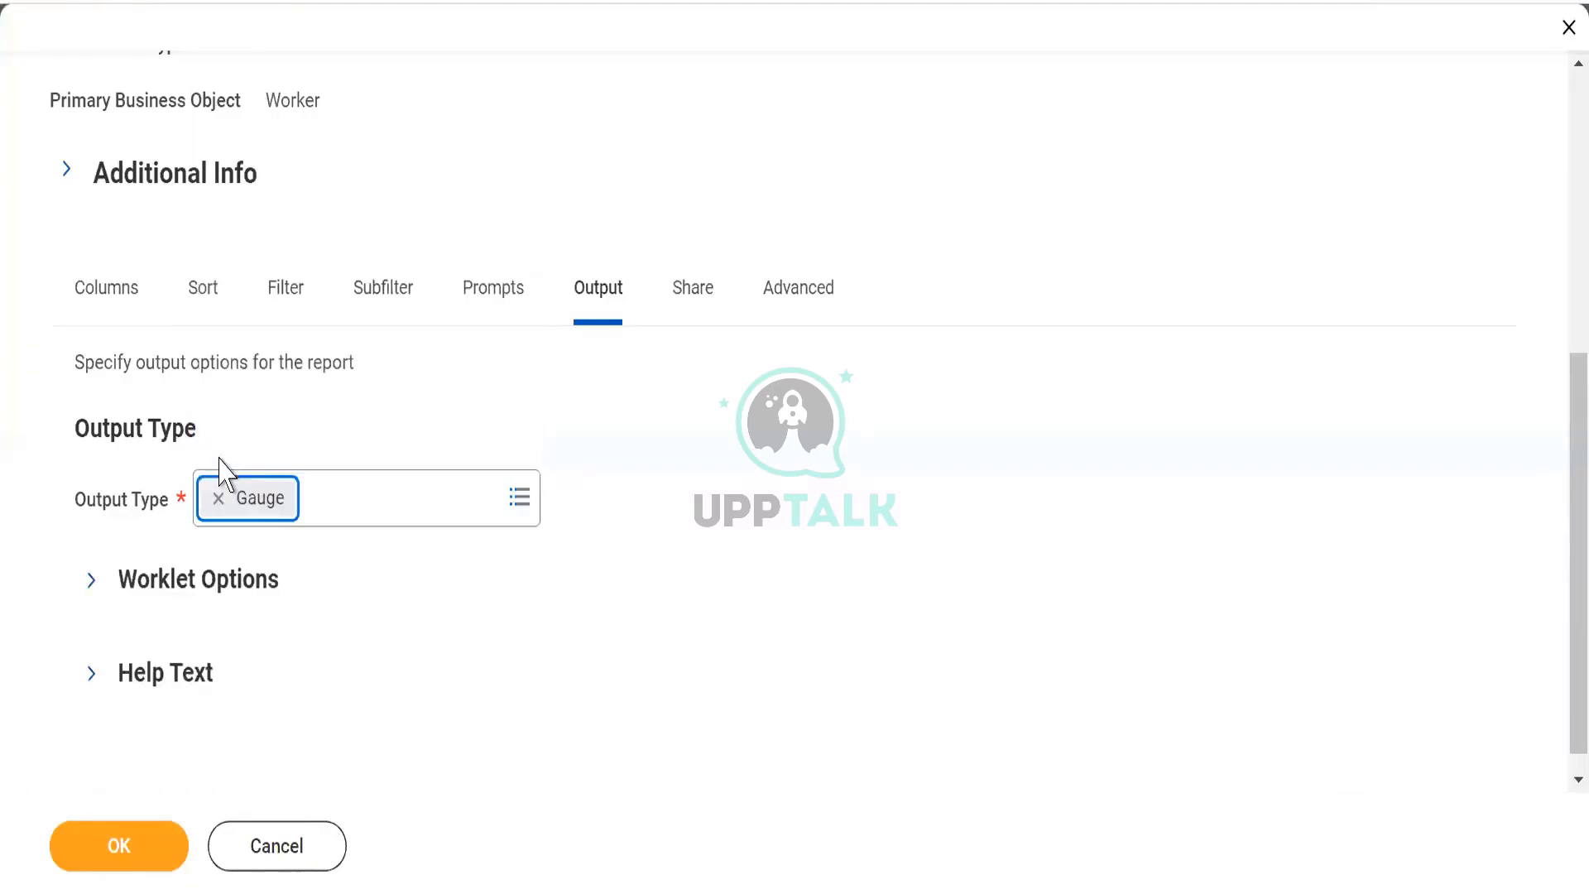
left_click(715, 524)
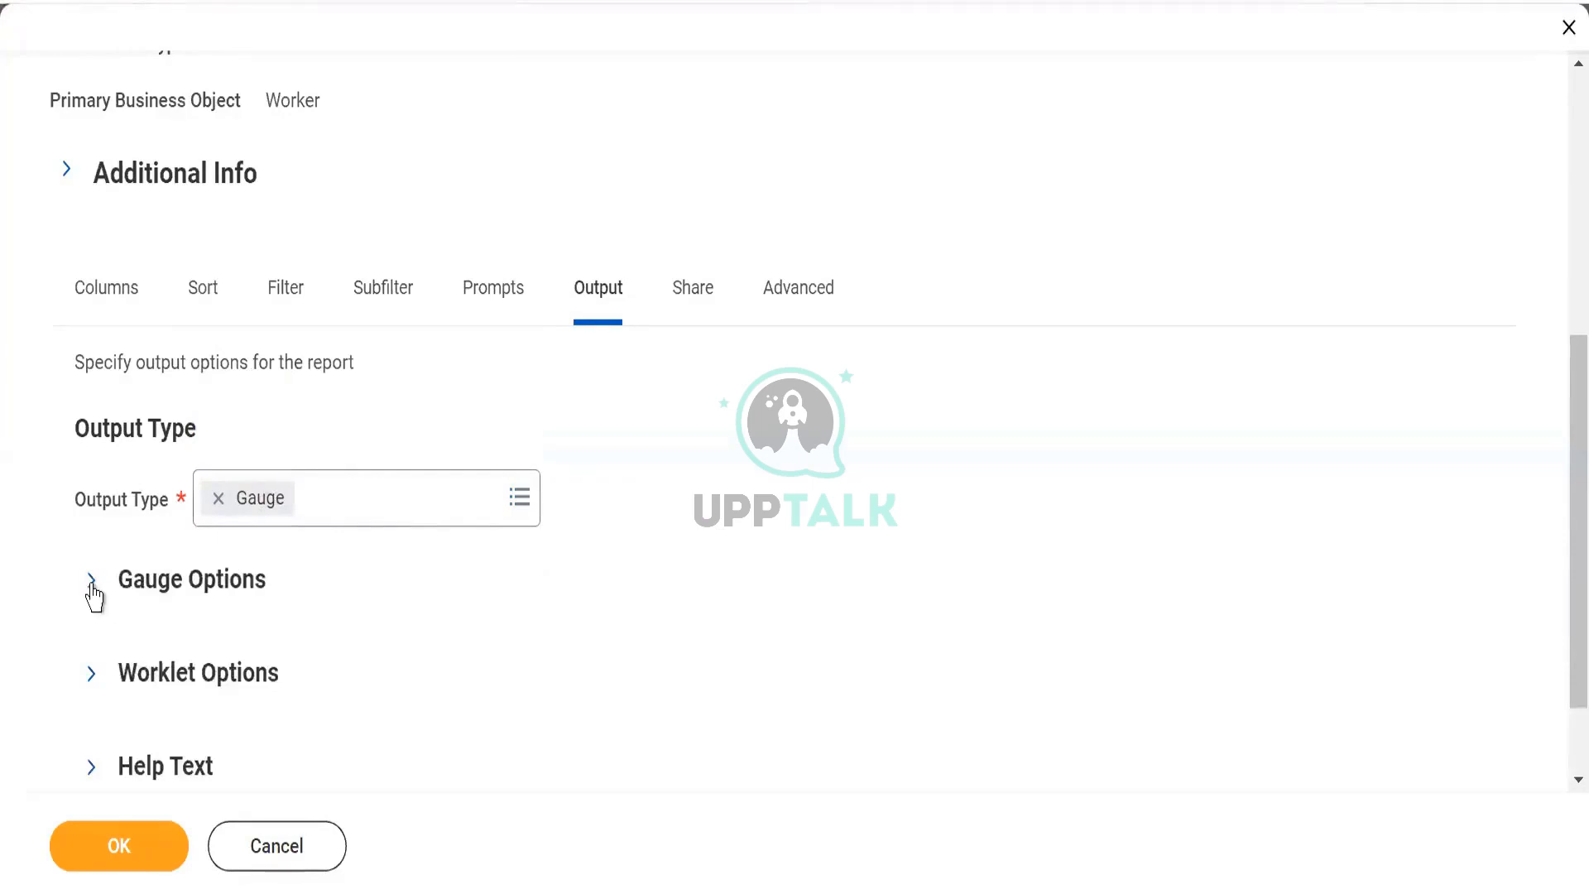
- Try to find "age" as the metered value in the Gauge Options, and clear the search text
left_click(92, 584)
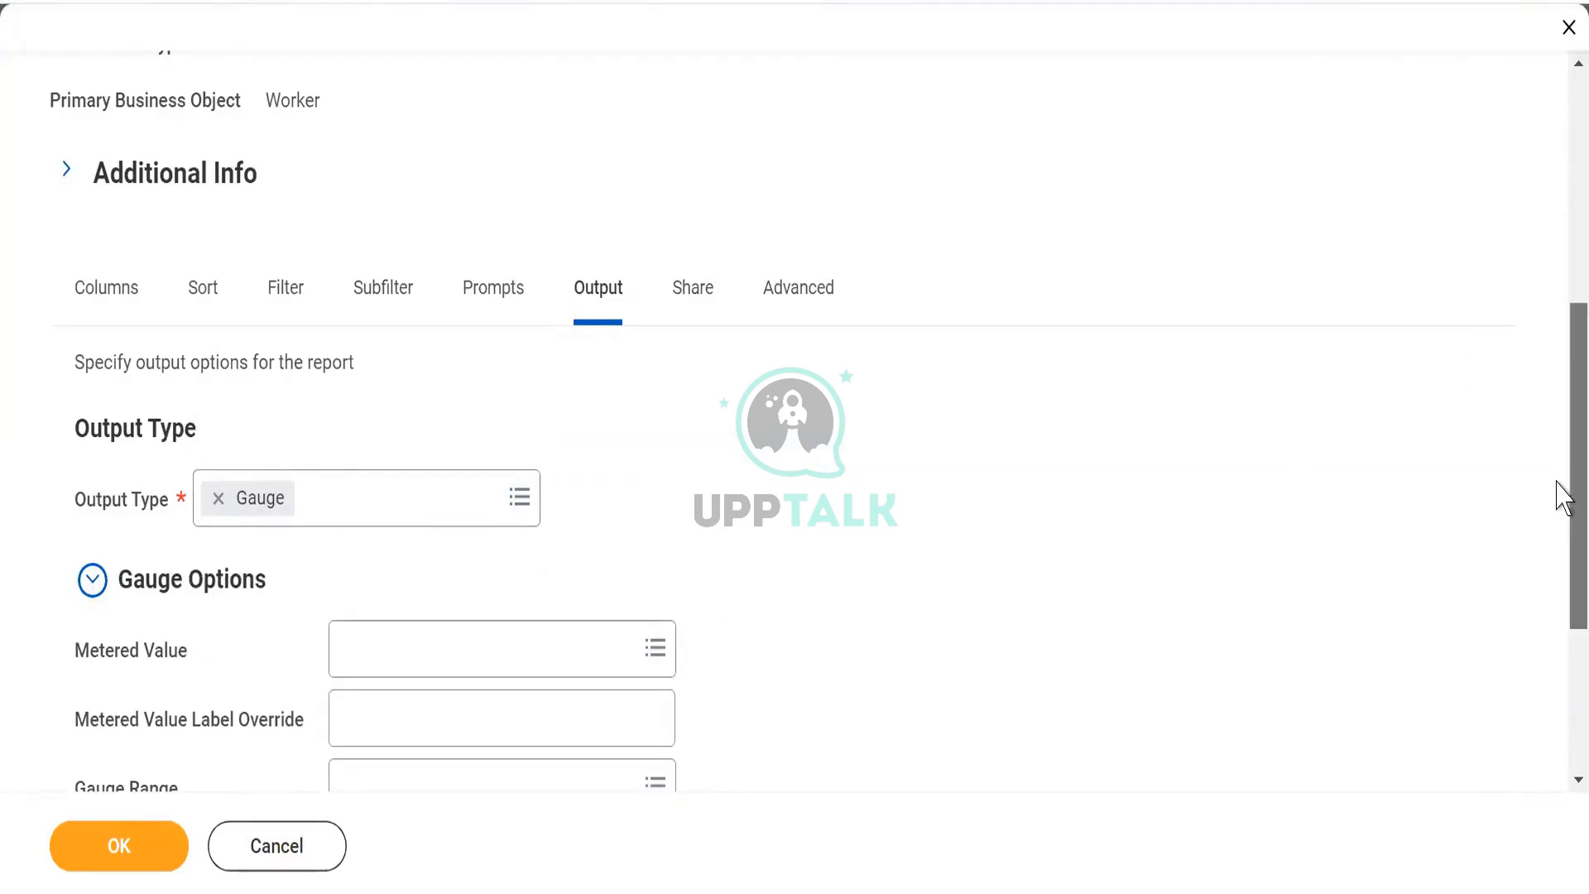
left_click_drag(1557, 568, 1556, 566)
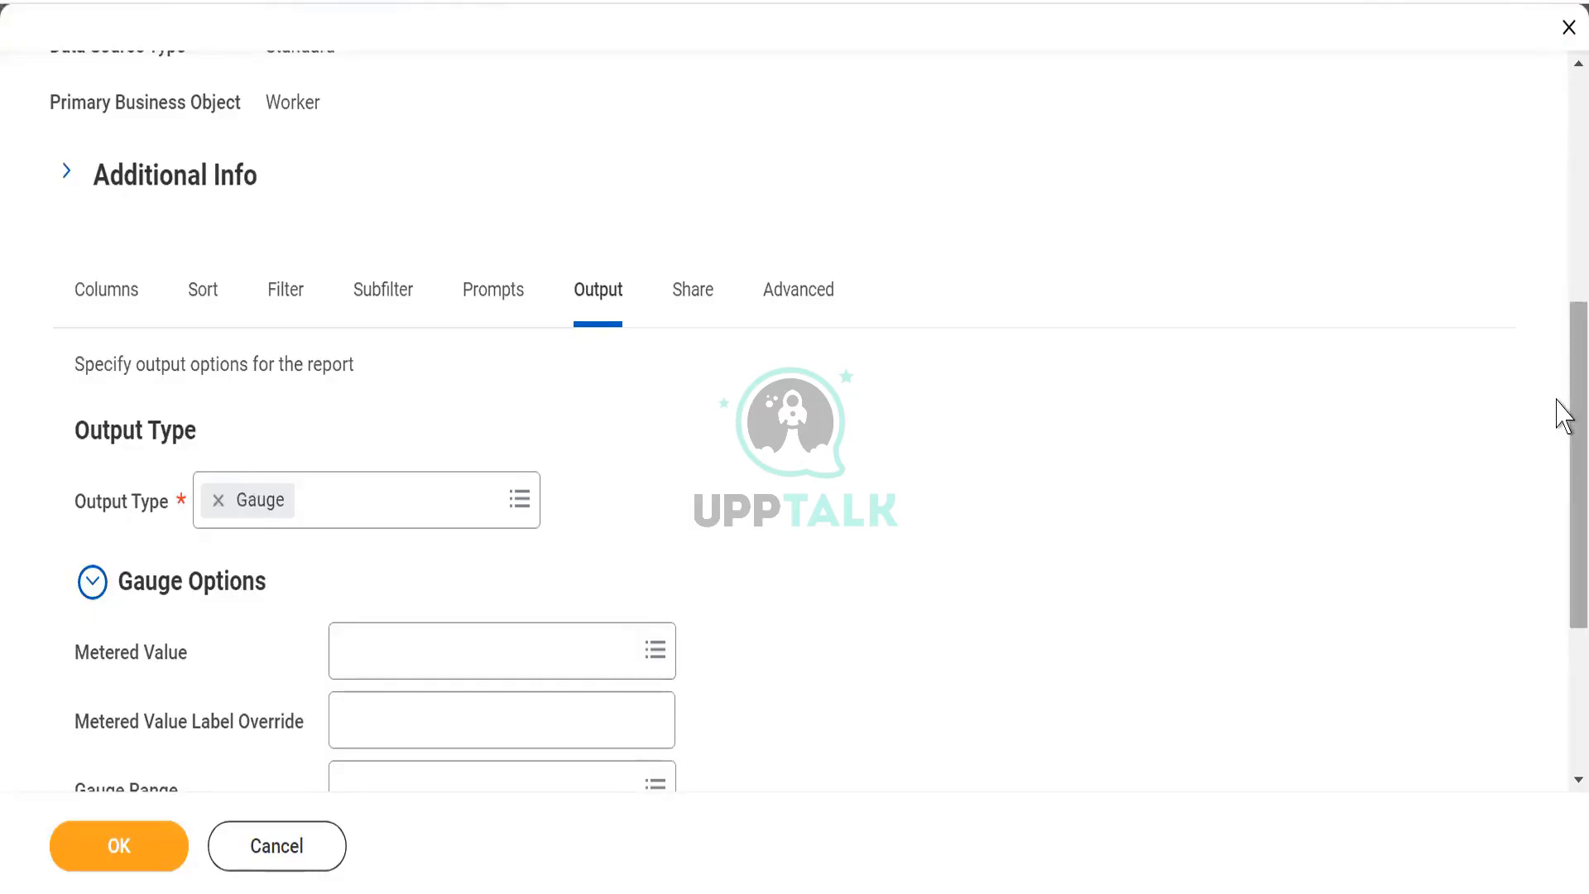
left_click_drag(1558, 404, 1557, 532)
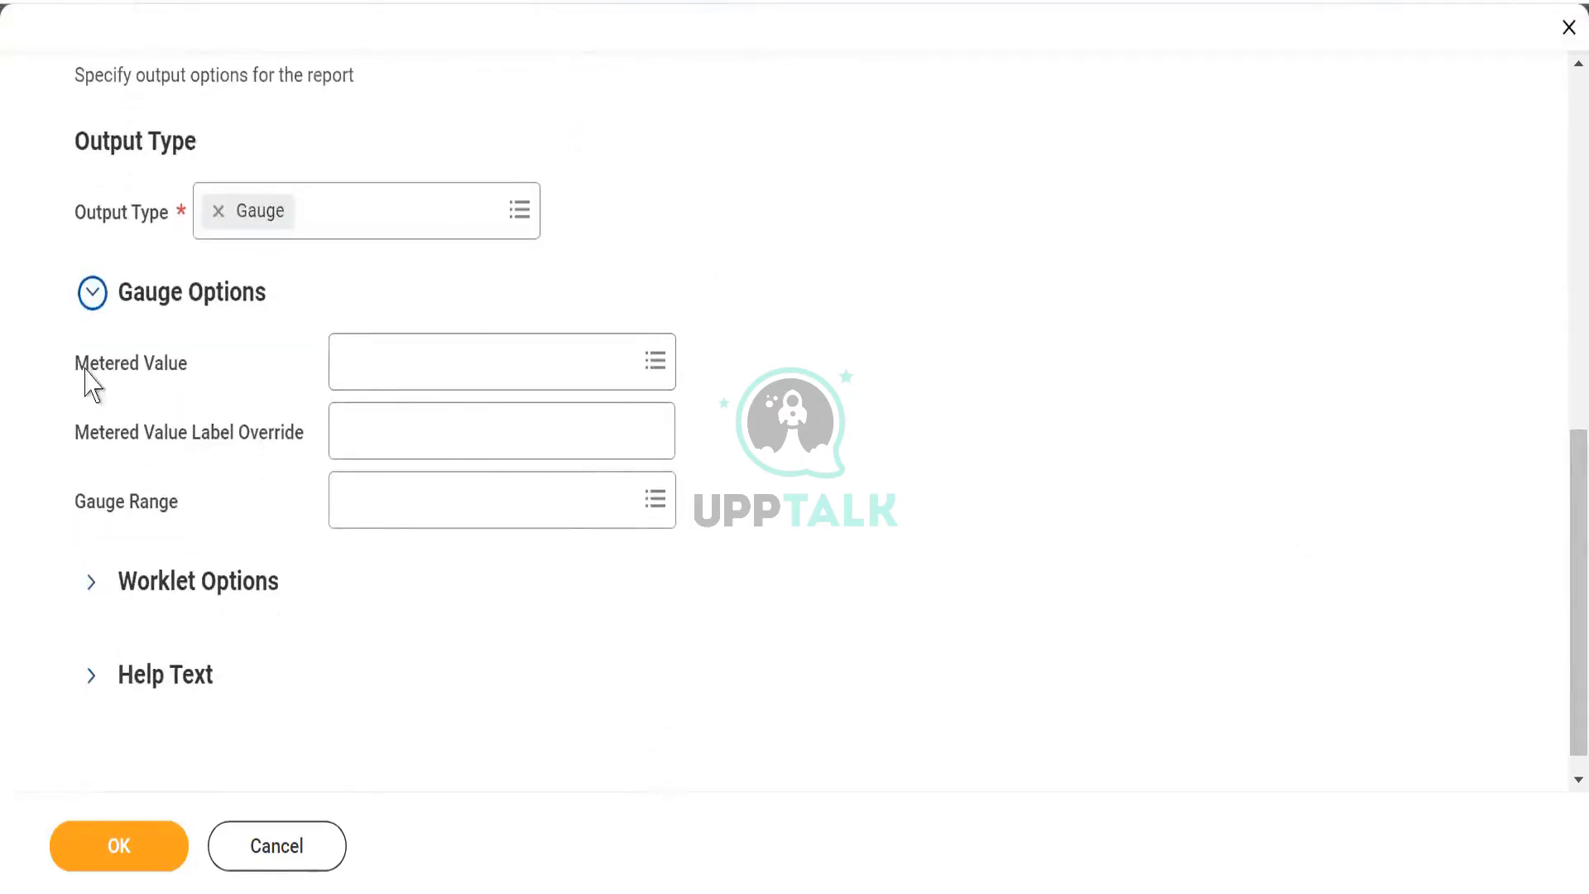
left_click(387, 374)
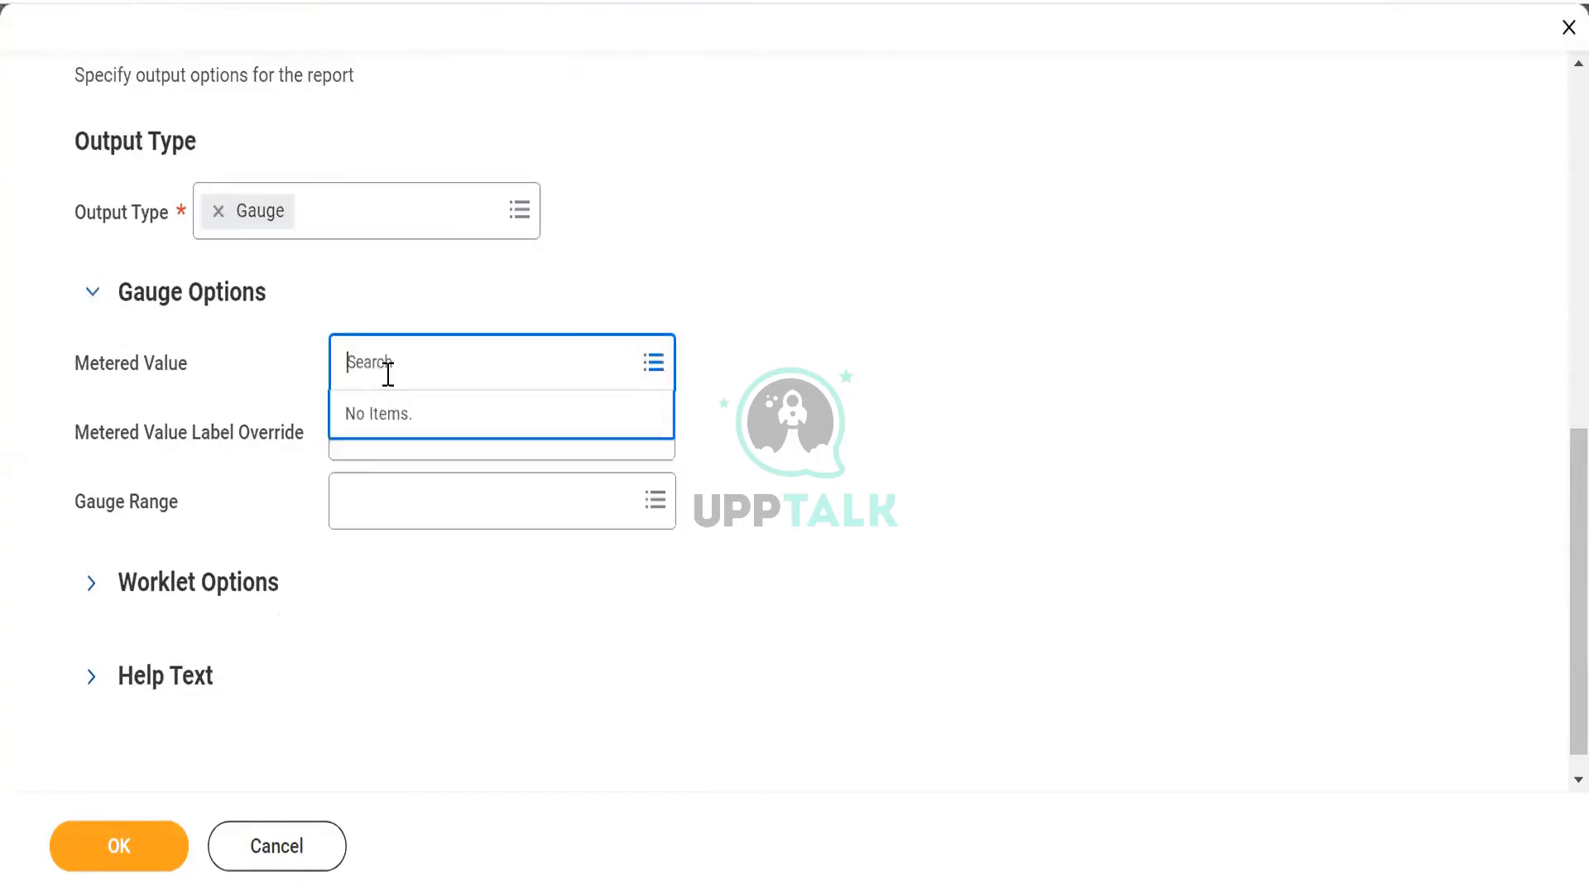
type("age")
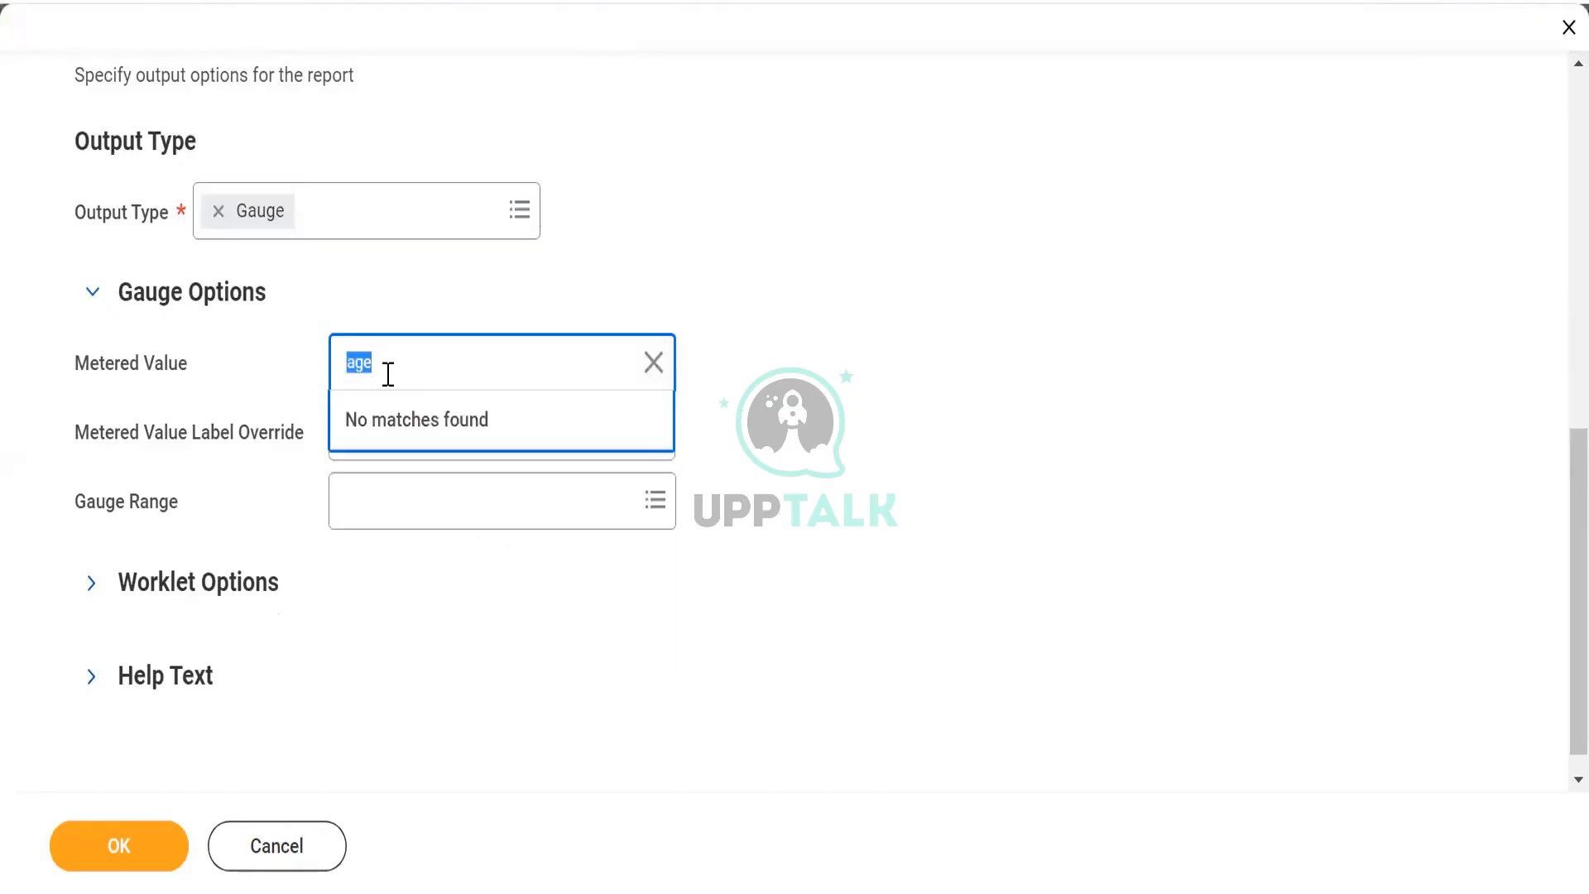
left_click(446, 351)
key("BackSpace")
key("BackSpace")
key("BackSpace")
left_click(670, 248)
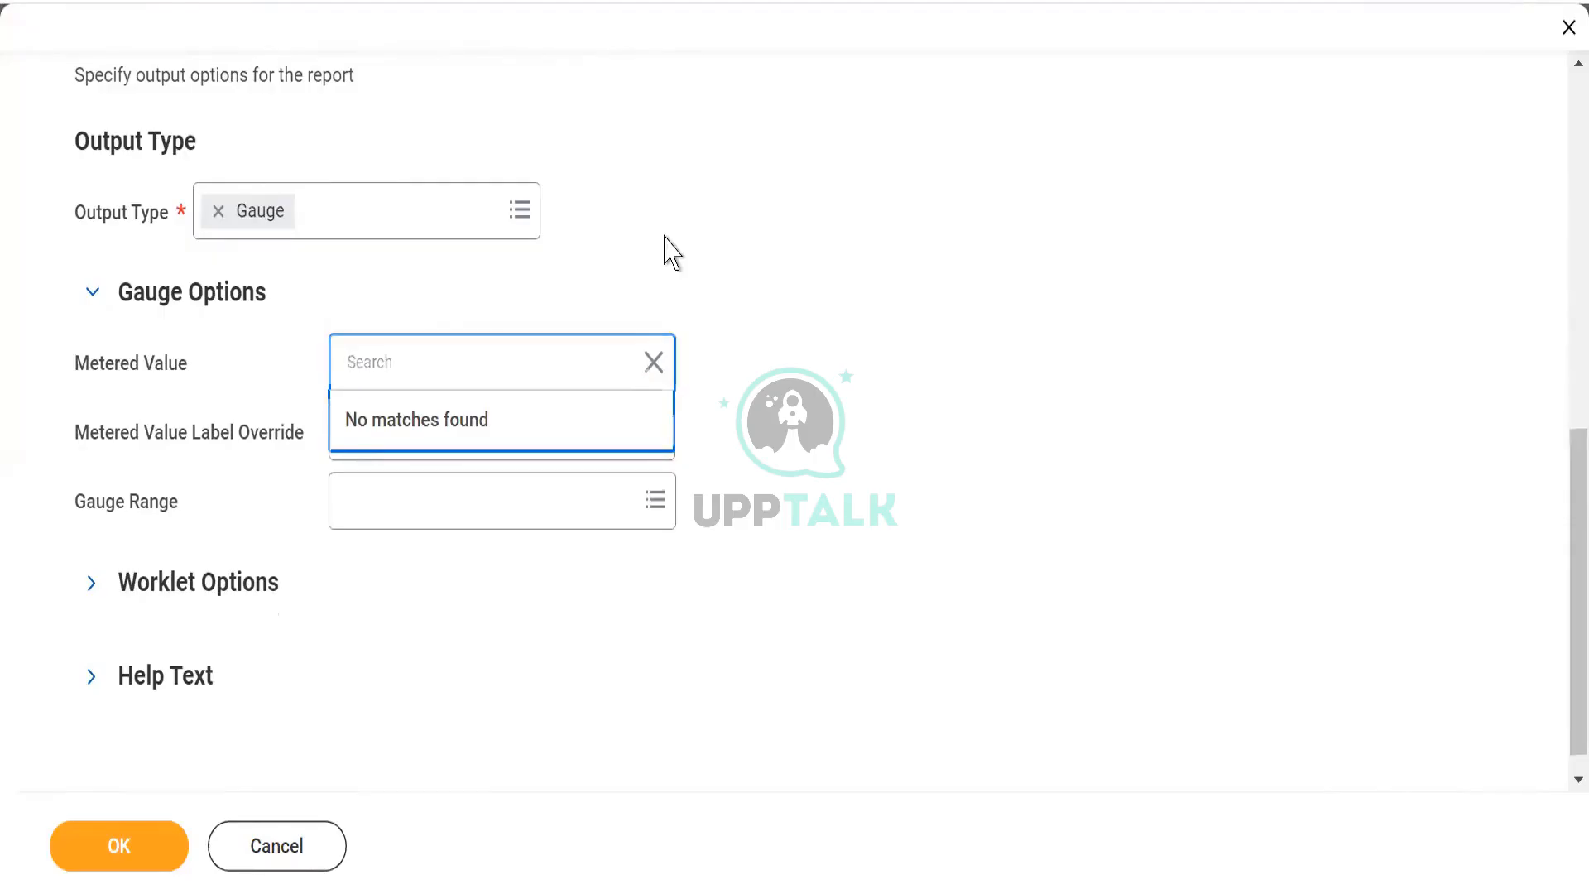
- Change the report's output type from Gauge to Table
left_click(323, 215)
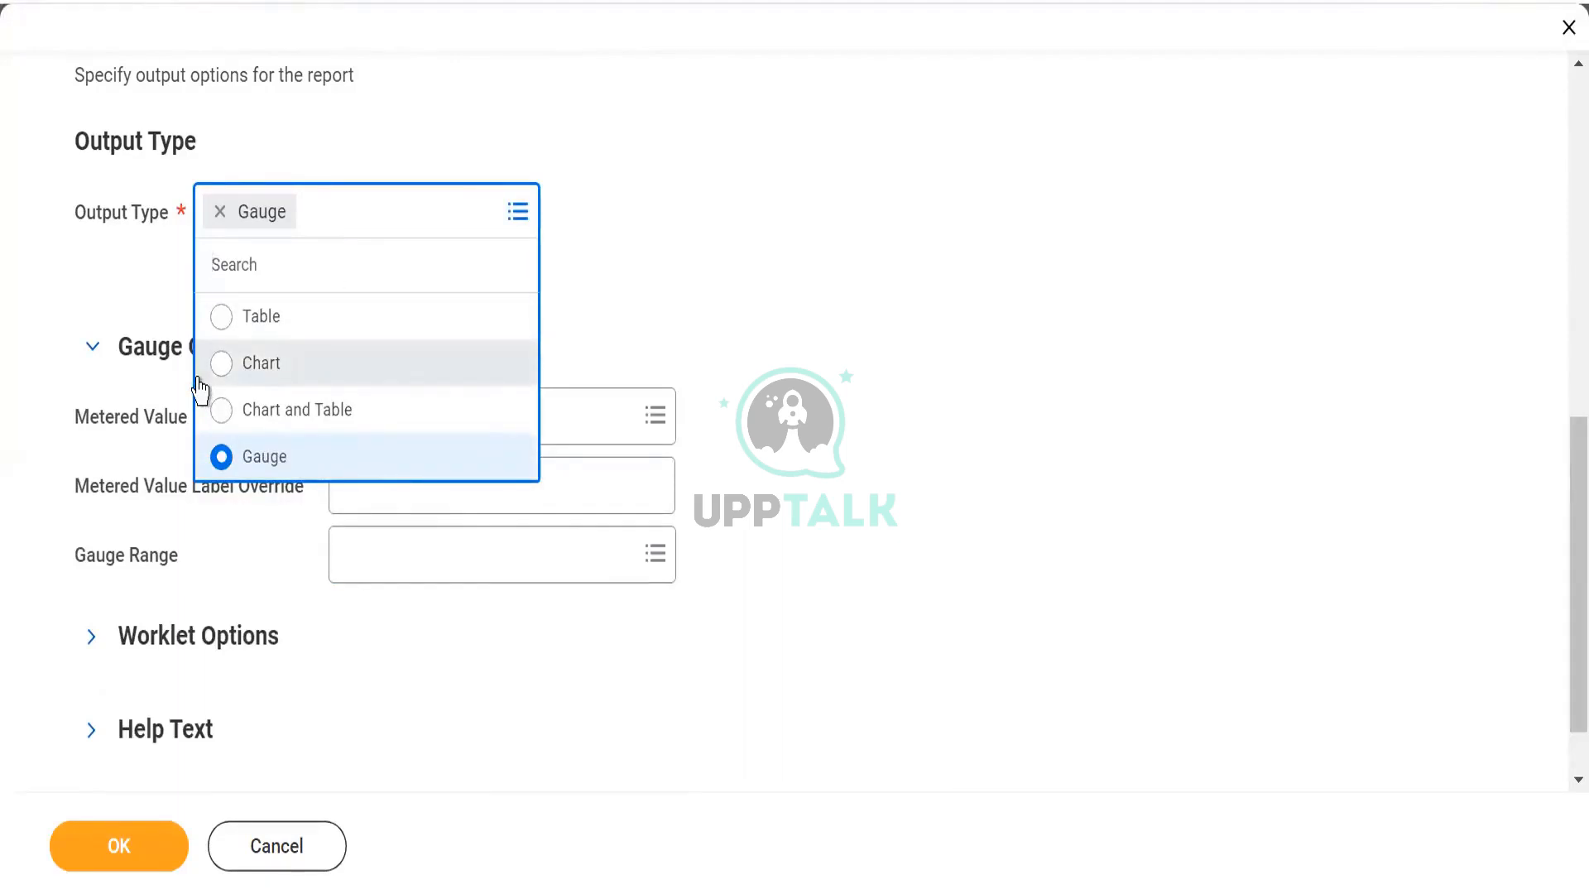
left_click(226, 321)
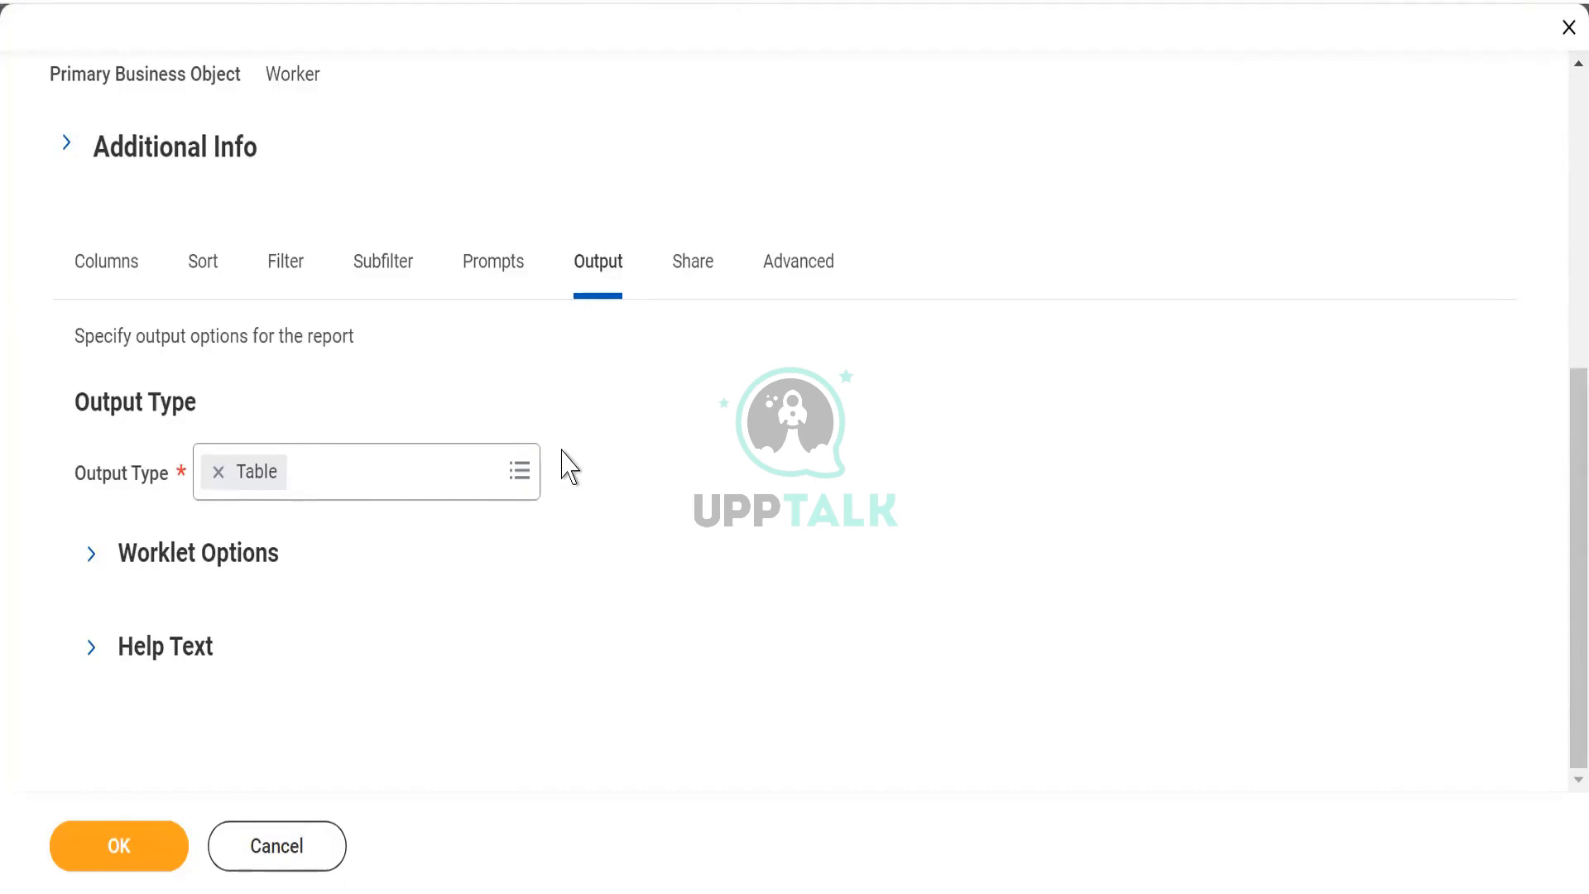
- Set the report's output type to Chart and Table and expand its Chart Options
left_click(408, 469)
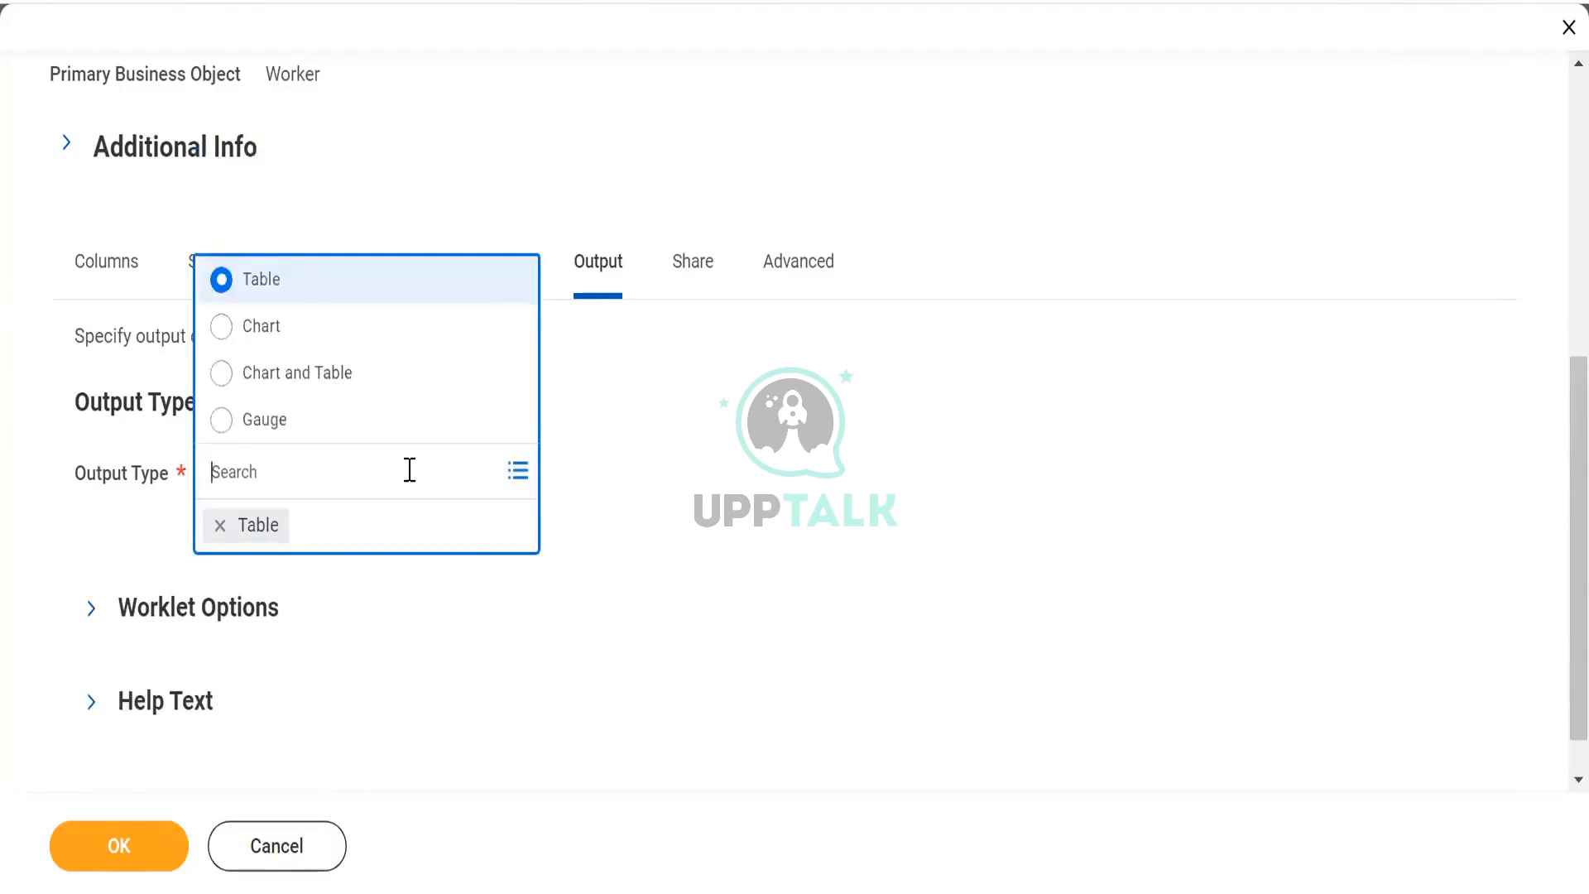
left_click(228, 374)
left_click(799, 449)
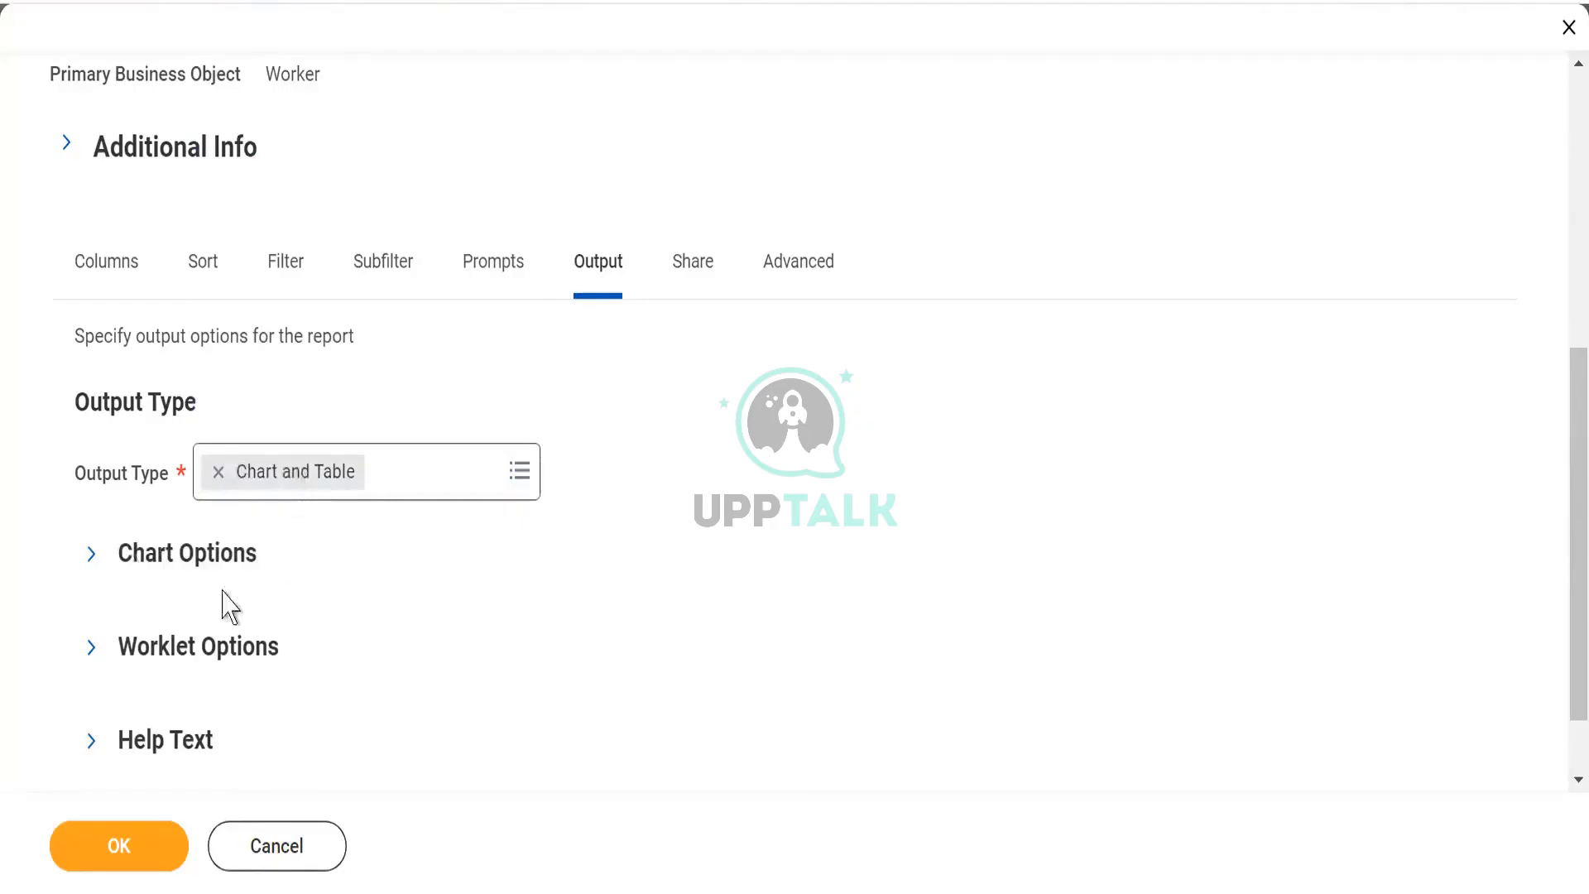
left_click(92, 556)
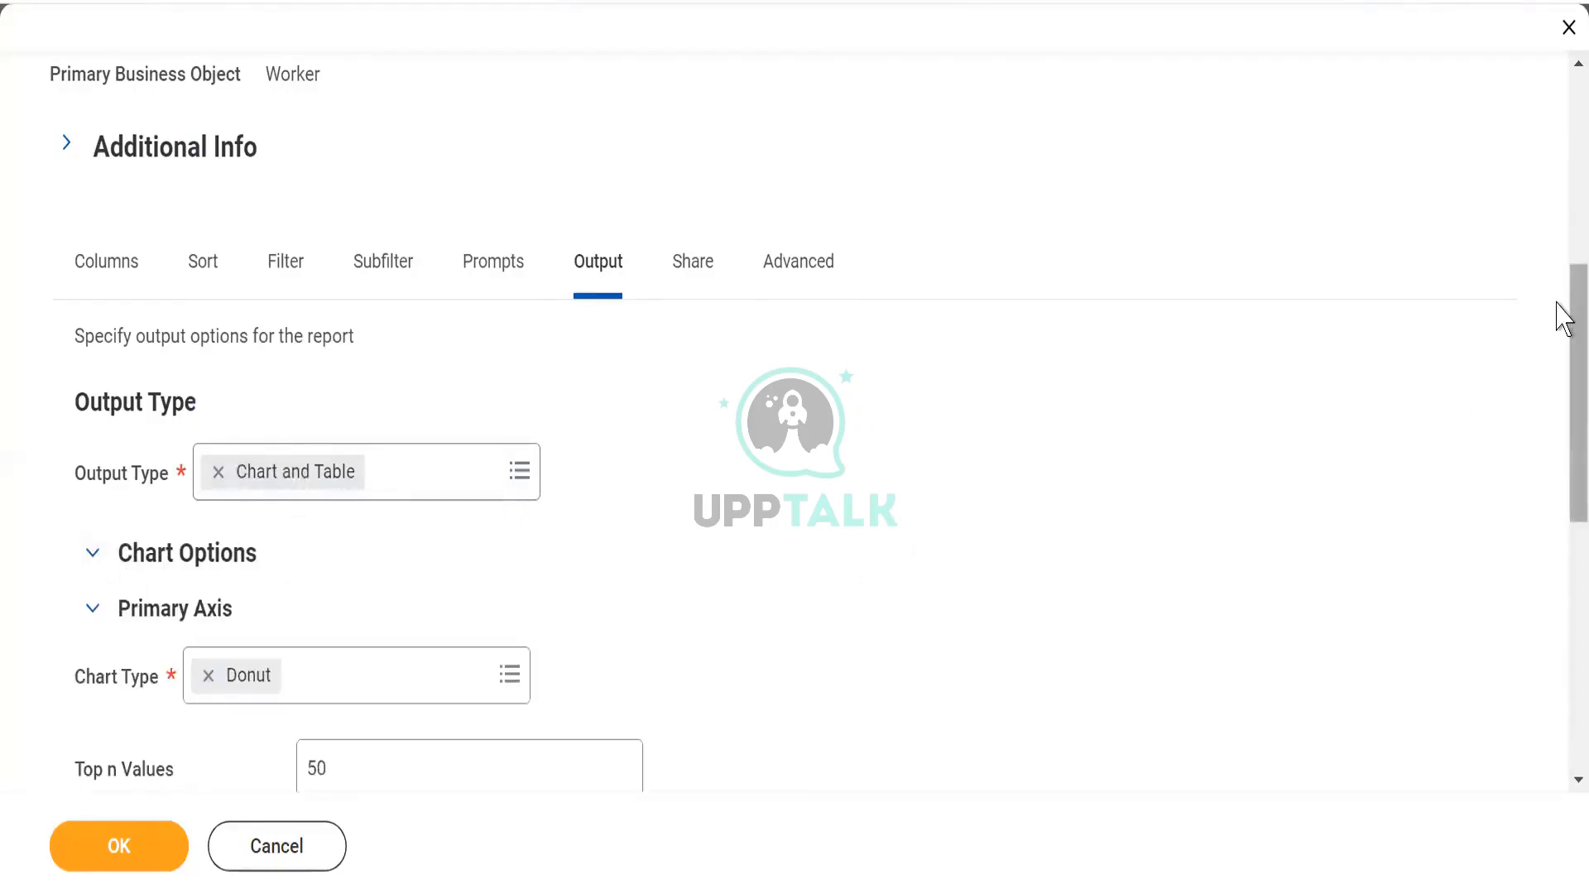
scroll(1563, 426, "down", 4)
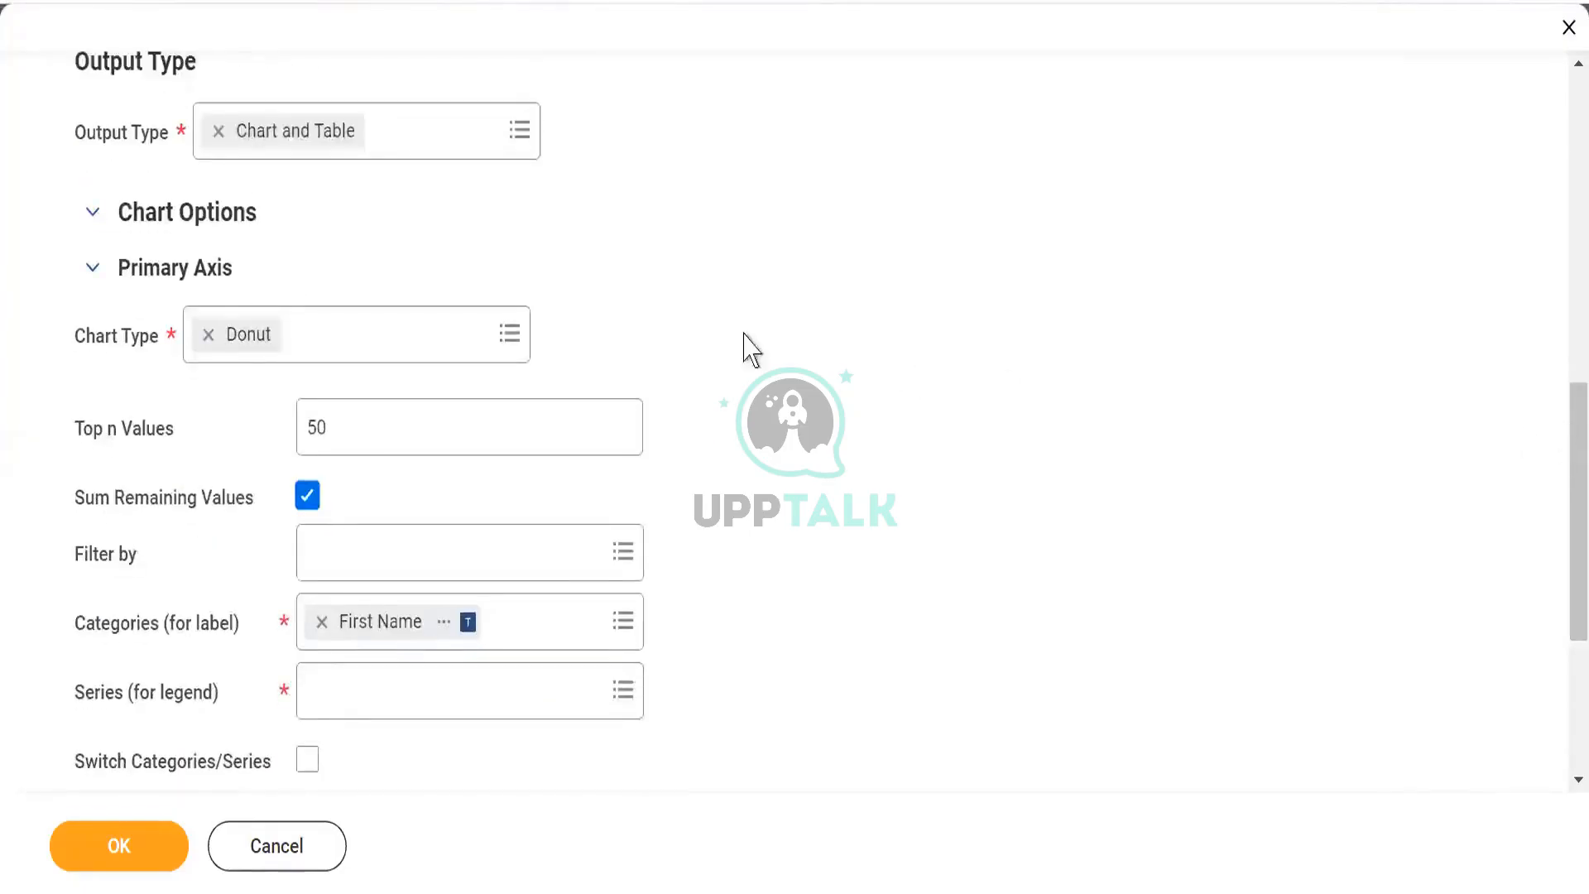
- Try to save the report with the Donut chart type, and check the choices for Series (for legend)
left_click(396, 346)
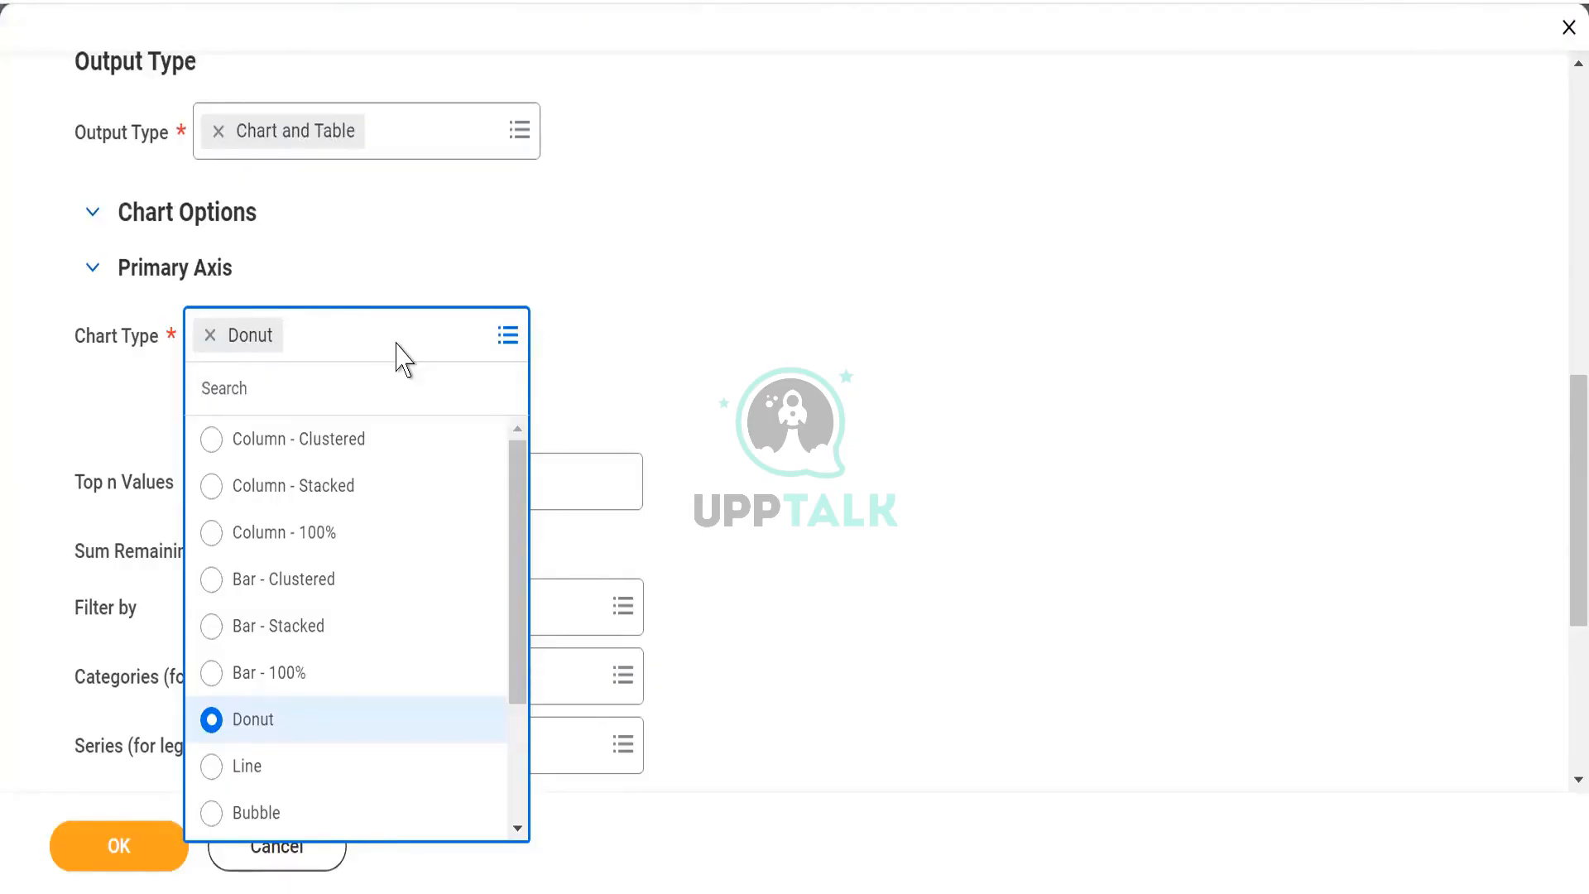
left_click(720, 234)
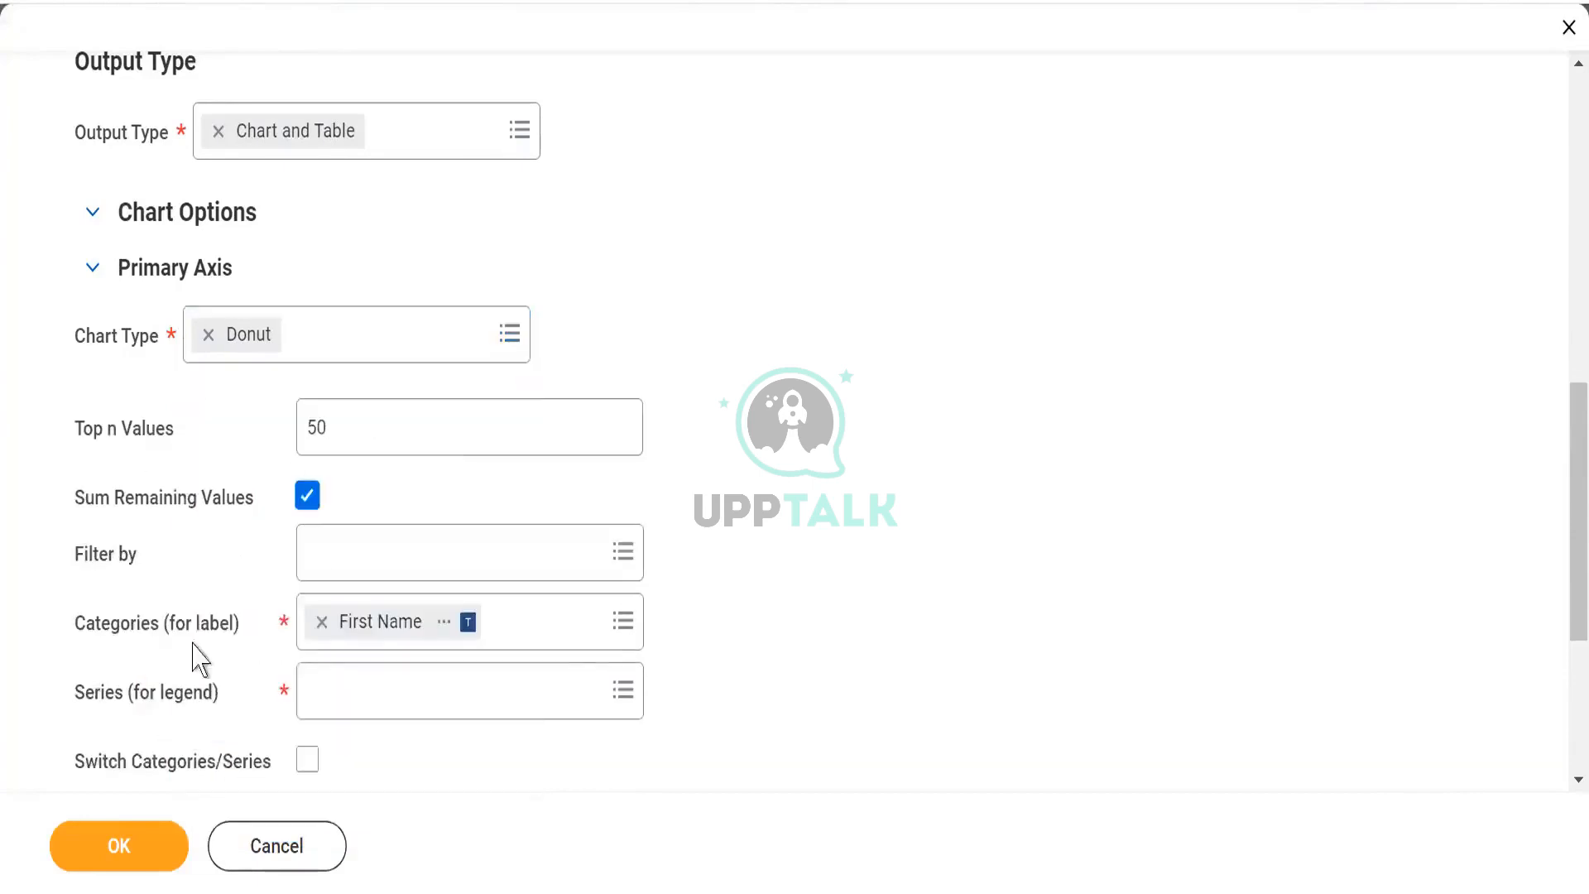
left_click(120, 849)
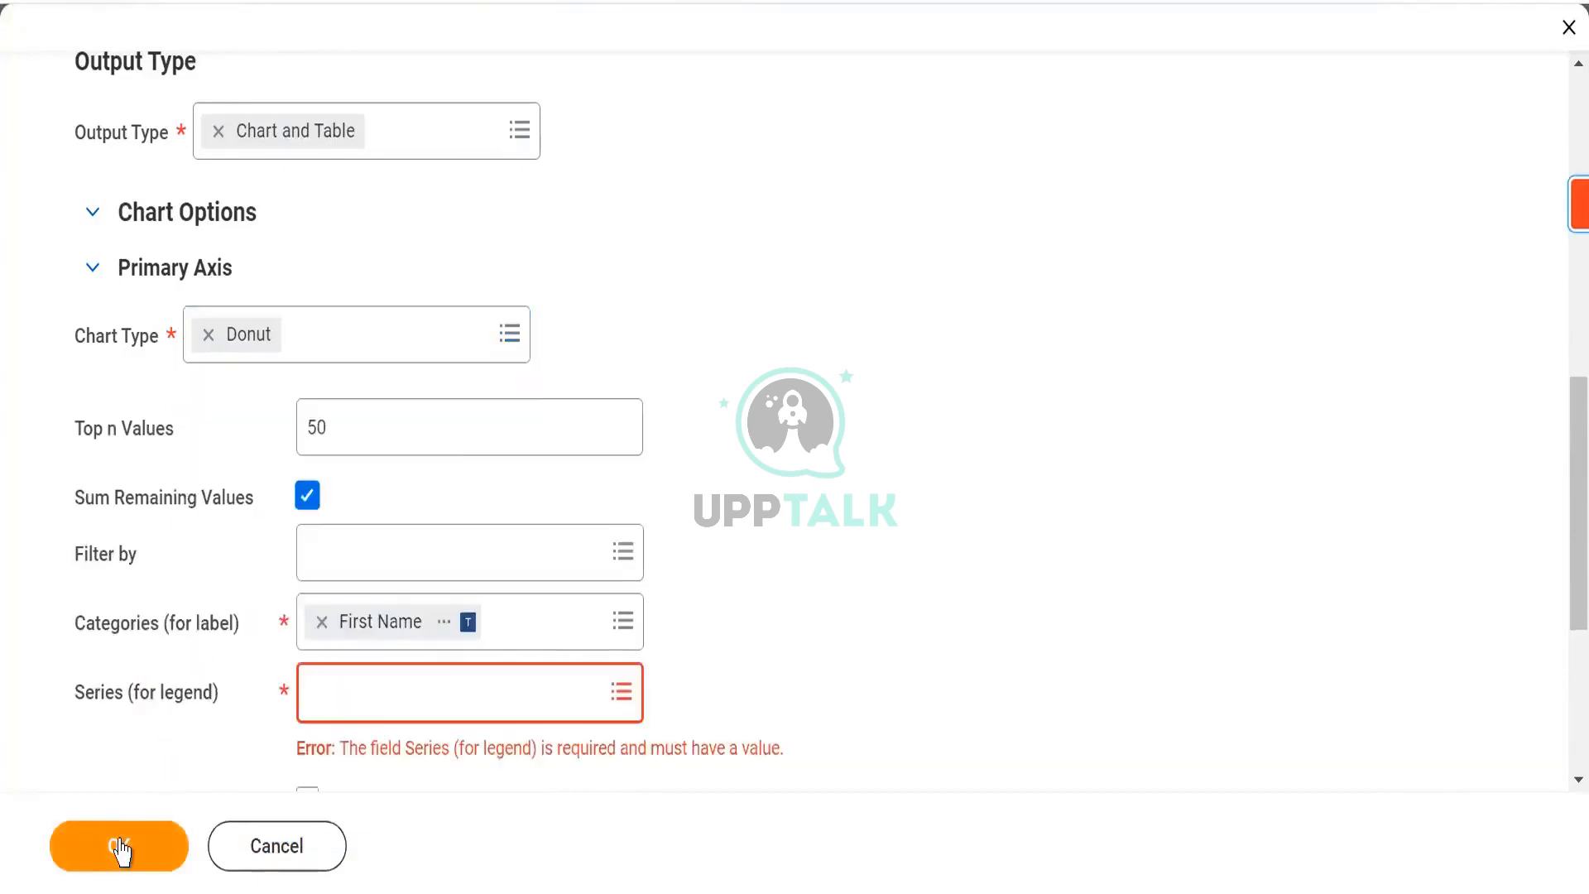
left_click(349, 702)
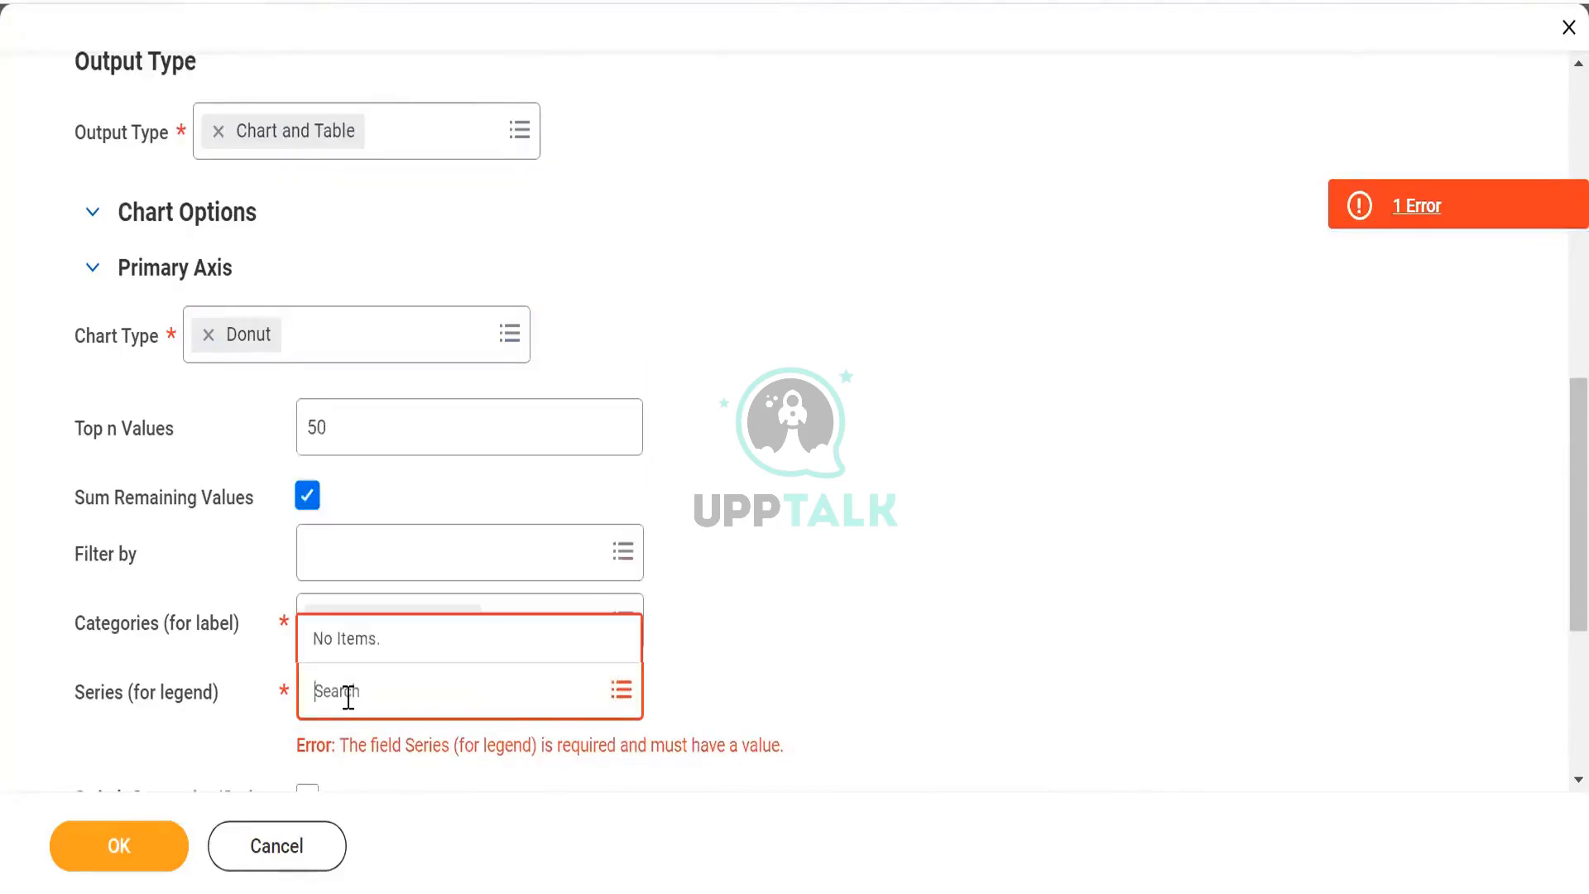
left_click(900, 571)
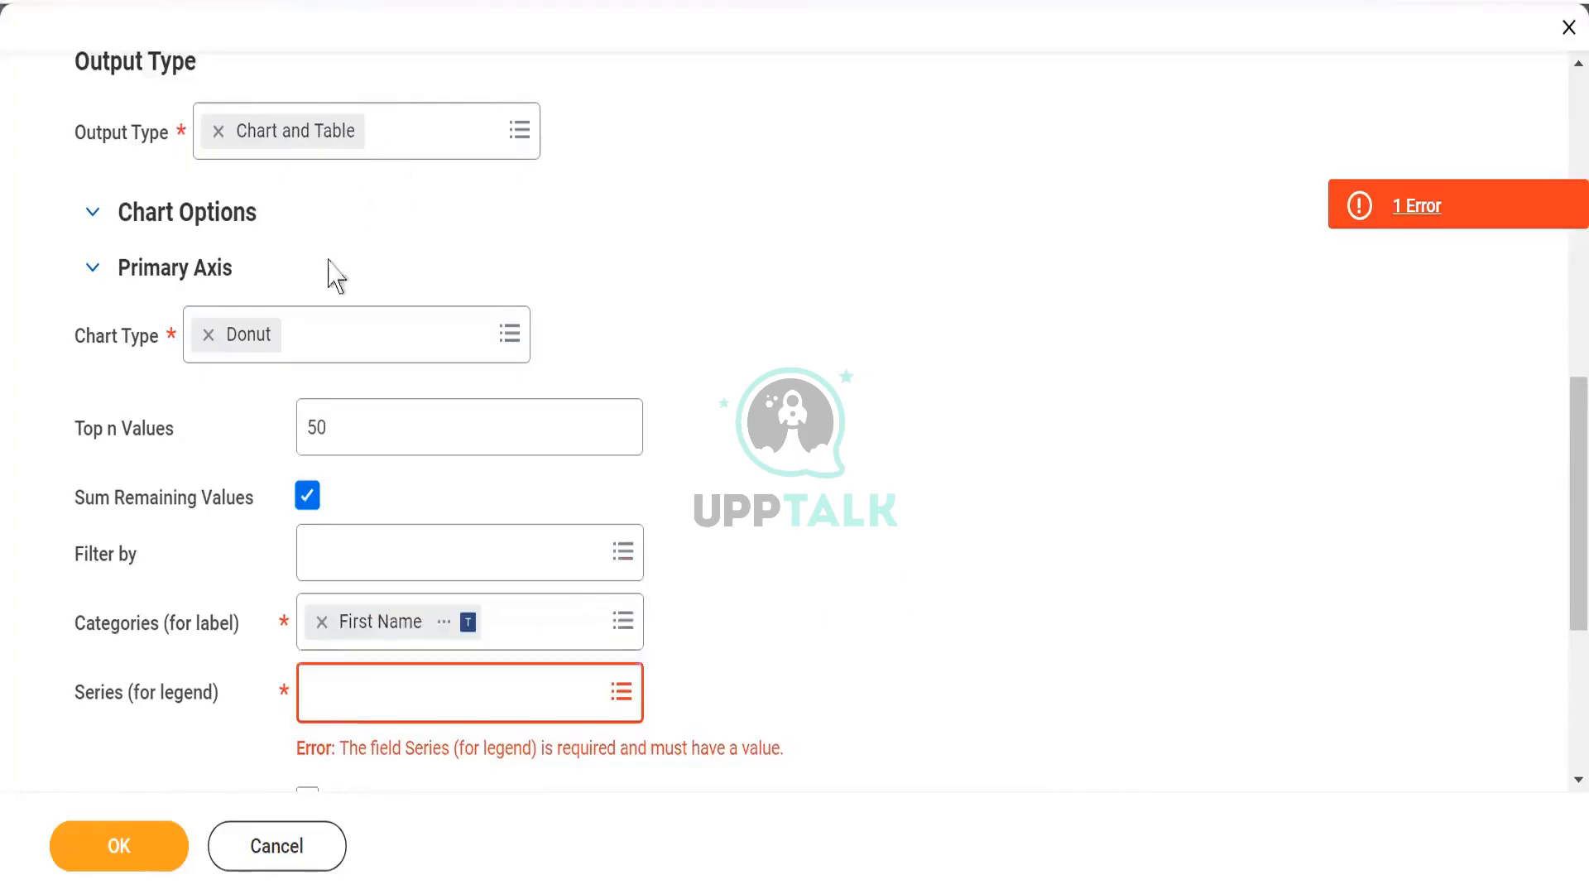
- Switch the report's output type back to Table
left_click(401, 134)
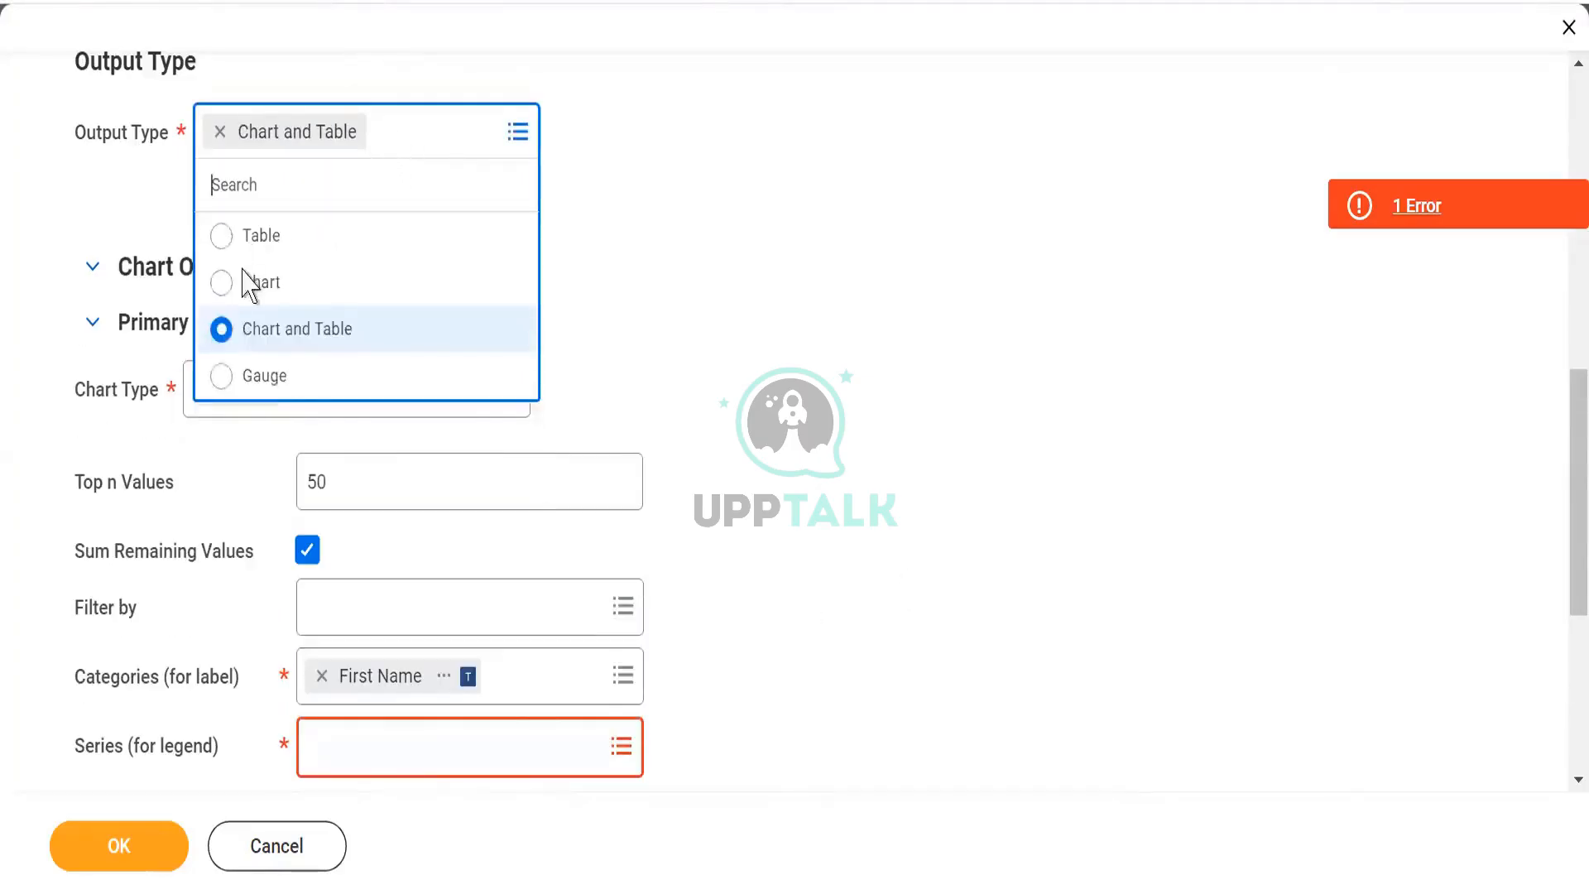
left_click(220, 240)
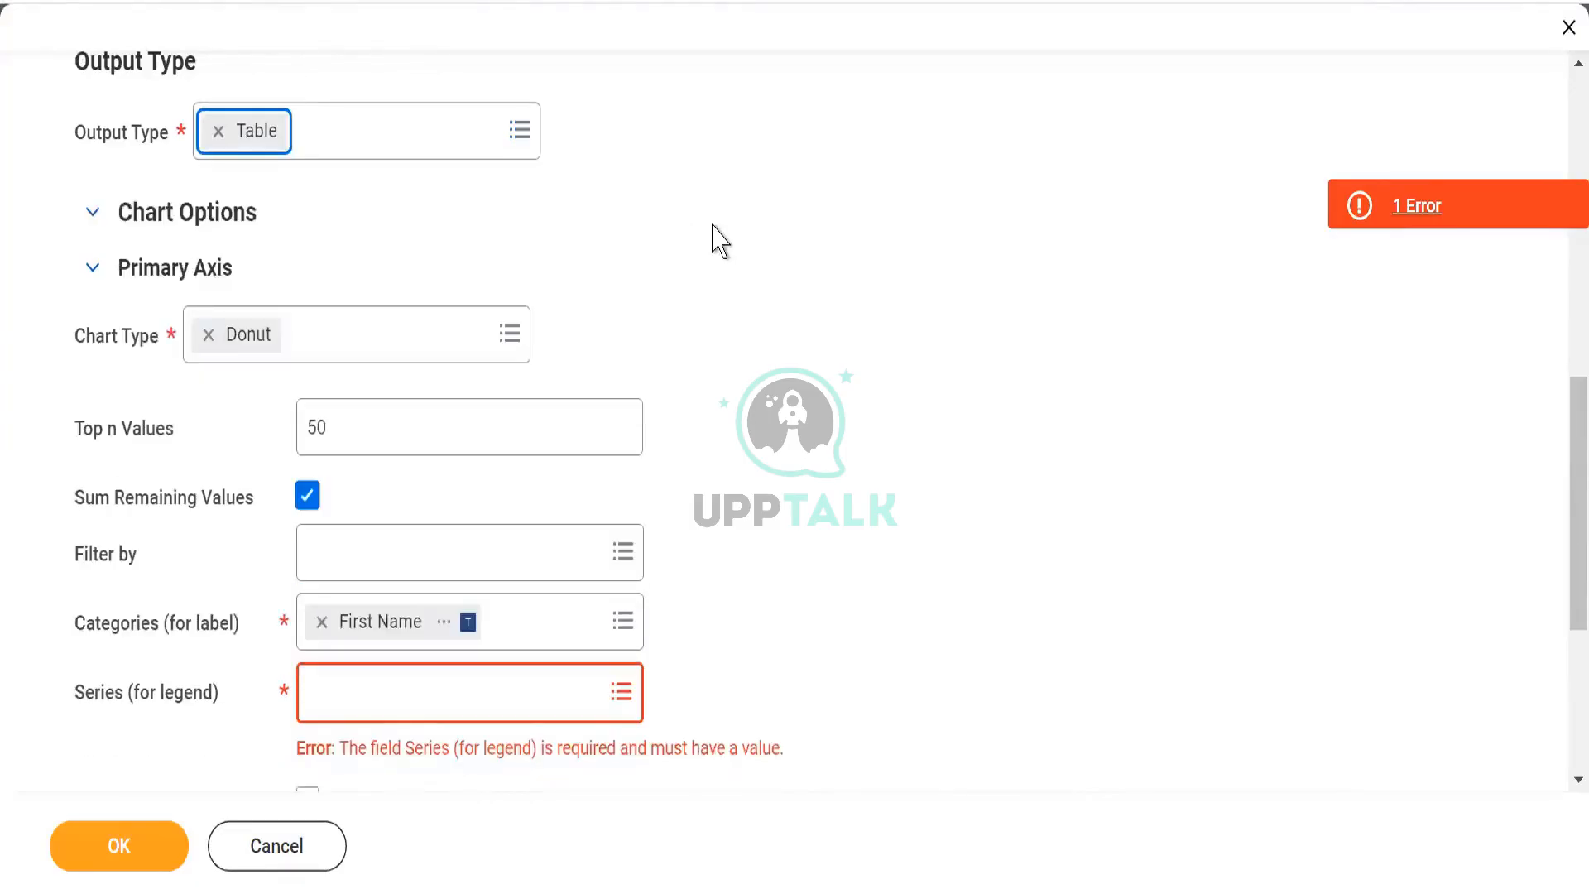
left_click(712, 224)
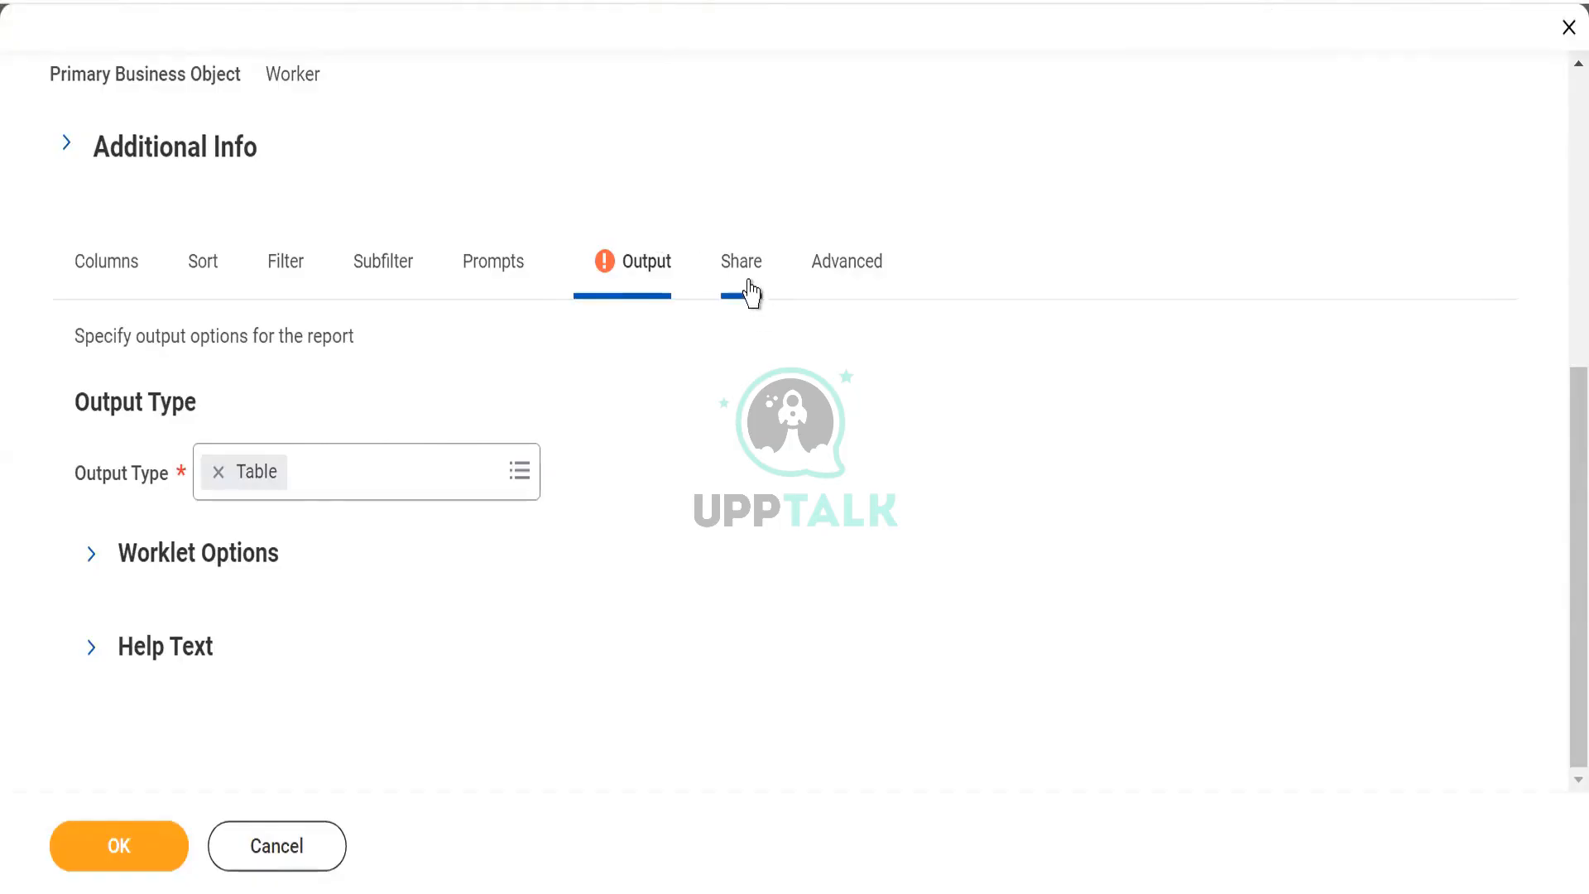
- Set the report definition sharing option to Share with specific authorized groups and users
left_click(742, 246)
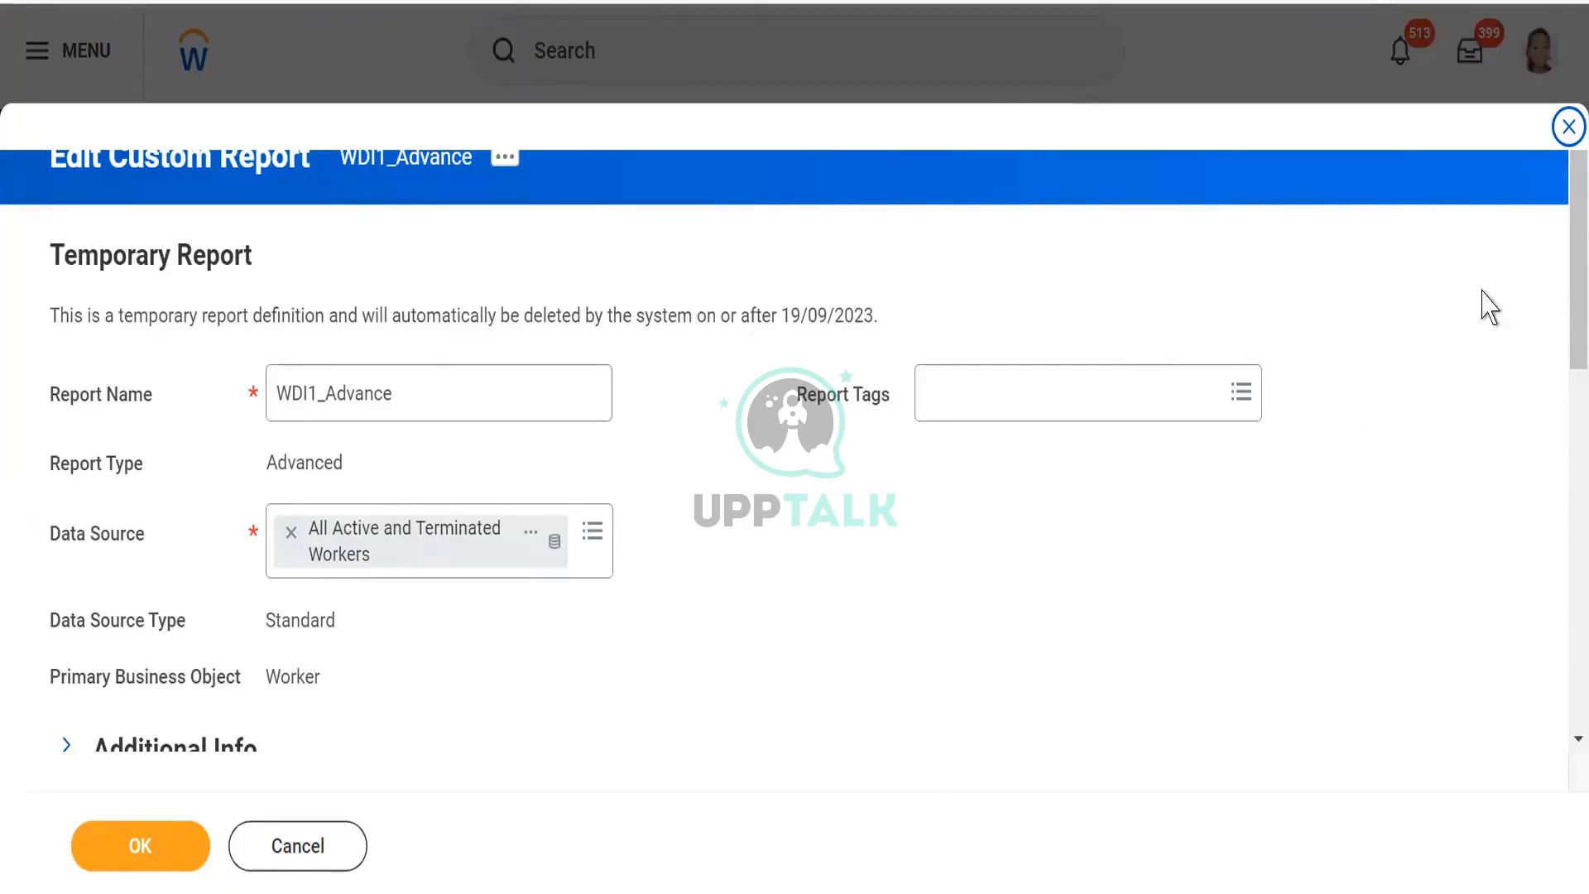
left_click_drag(1557, 274, 1556, 483)
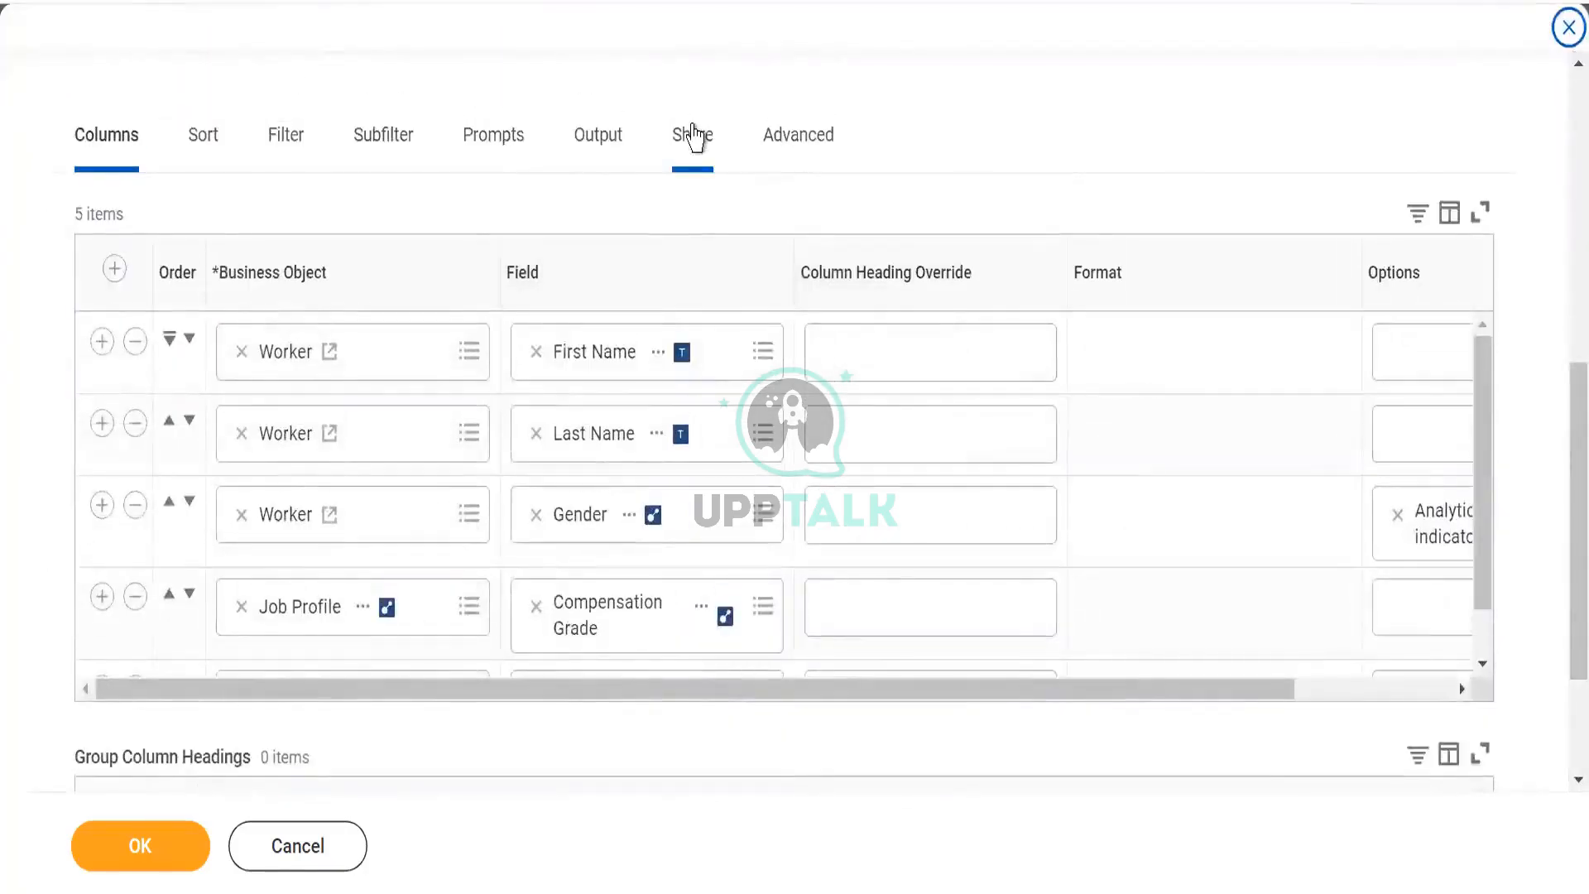
left_click(694, 137)
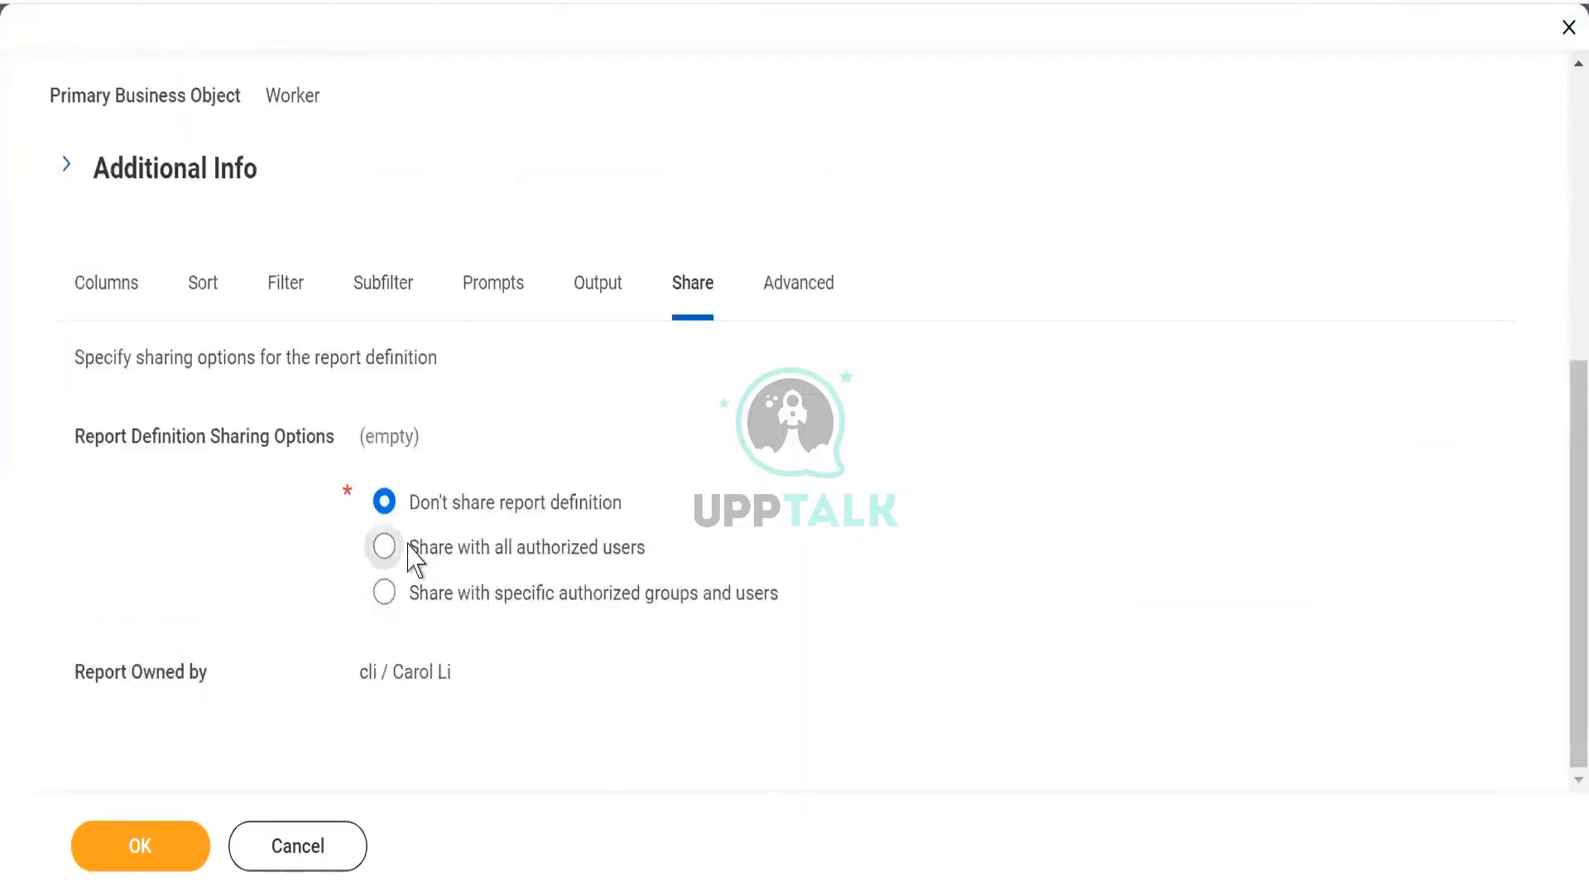
left_click_drag(437, 555, 647, 554)
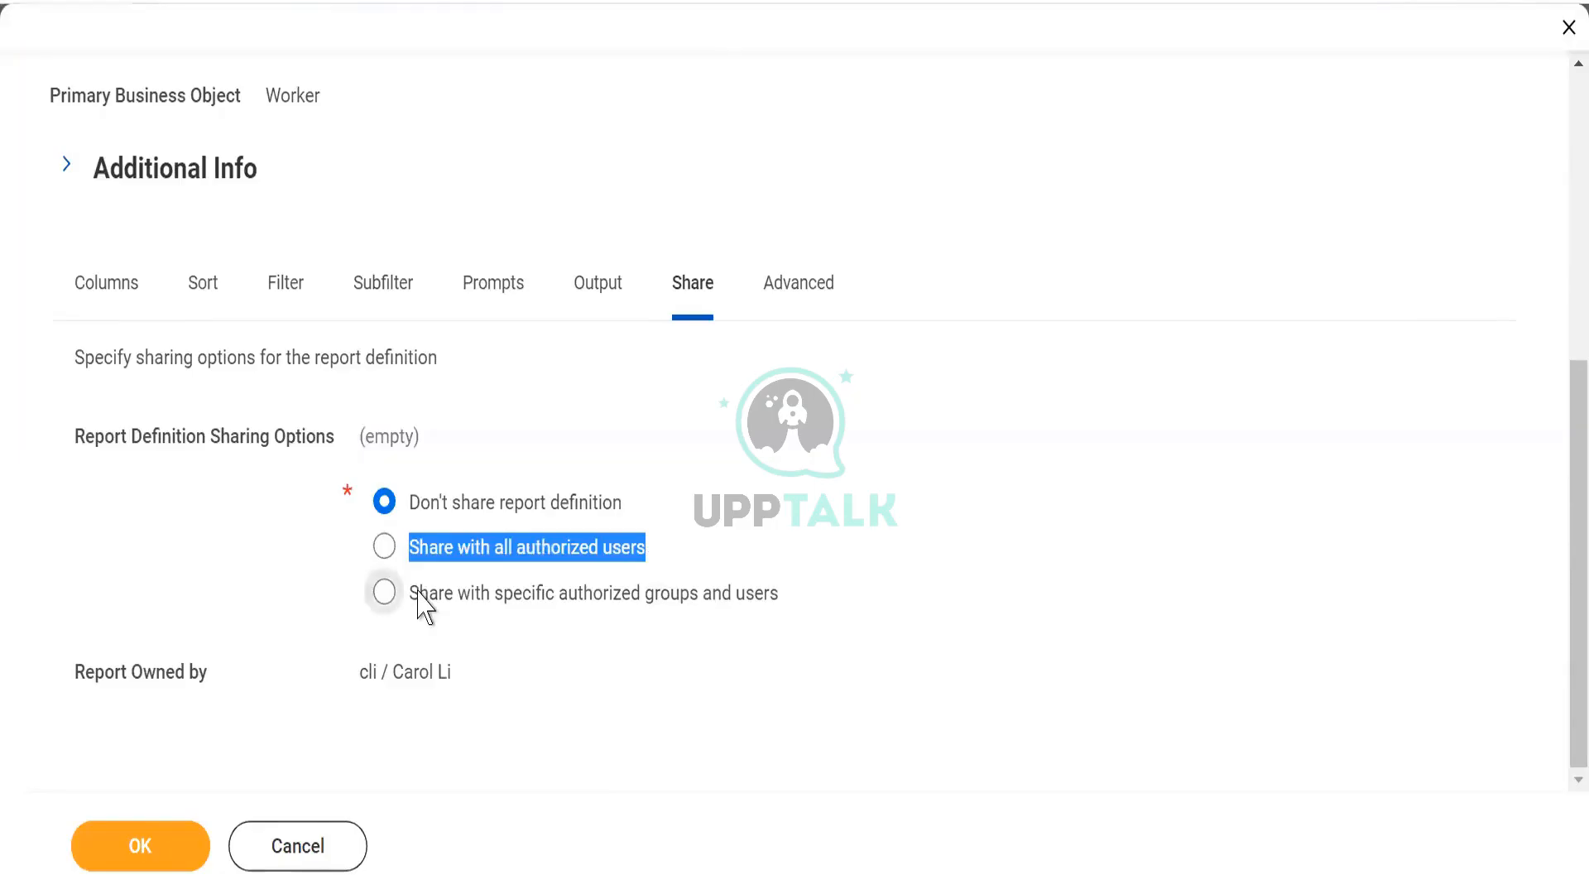
left_click(384, 592)
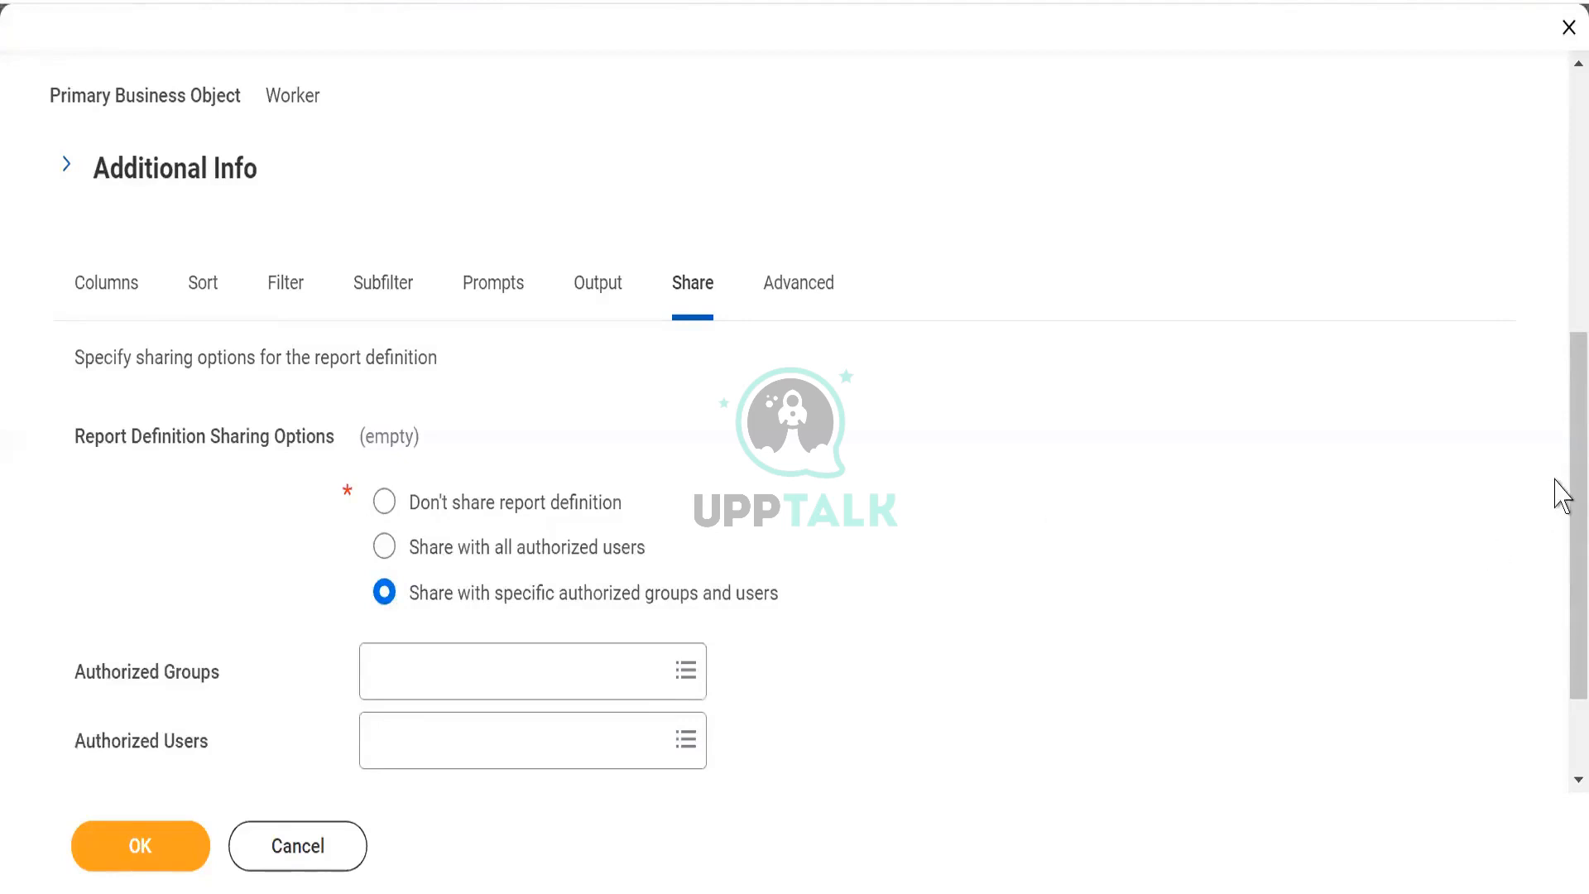
scroll(1557, 513, "down", 2)
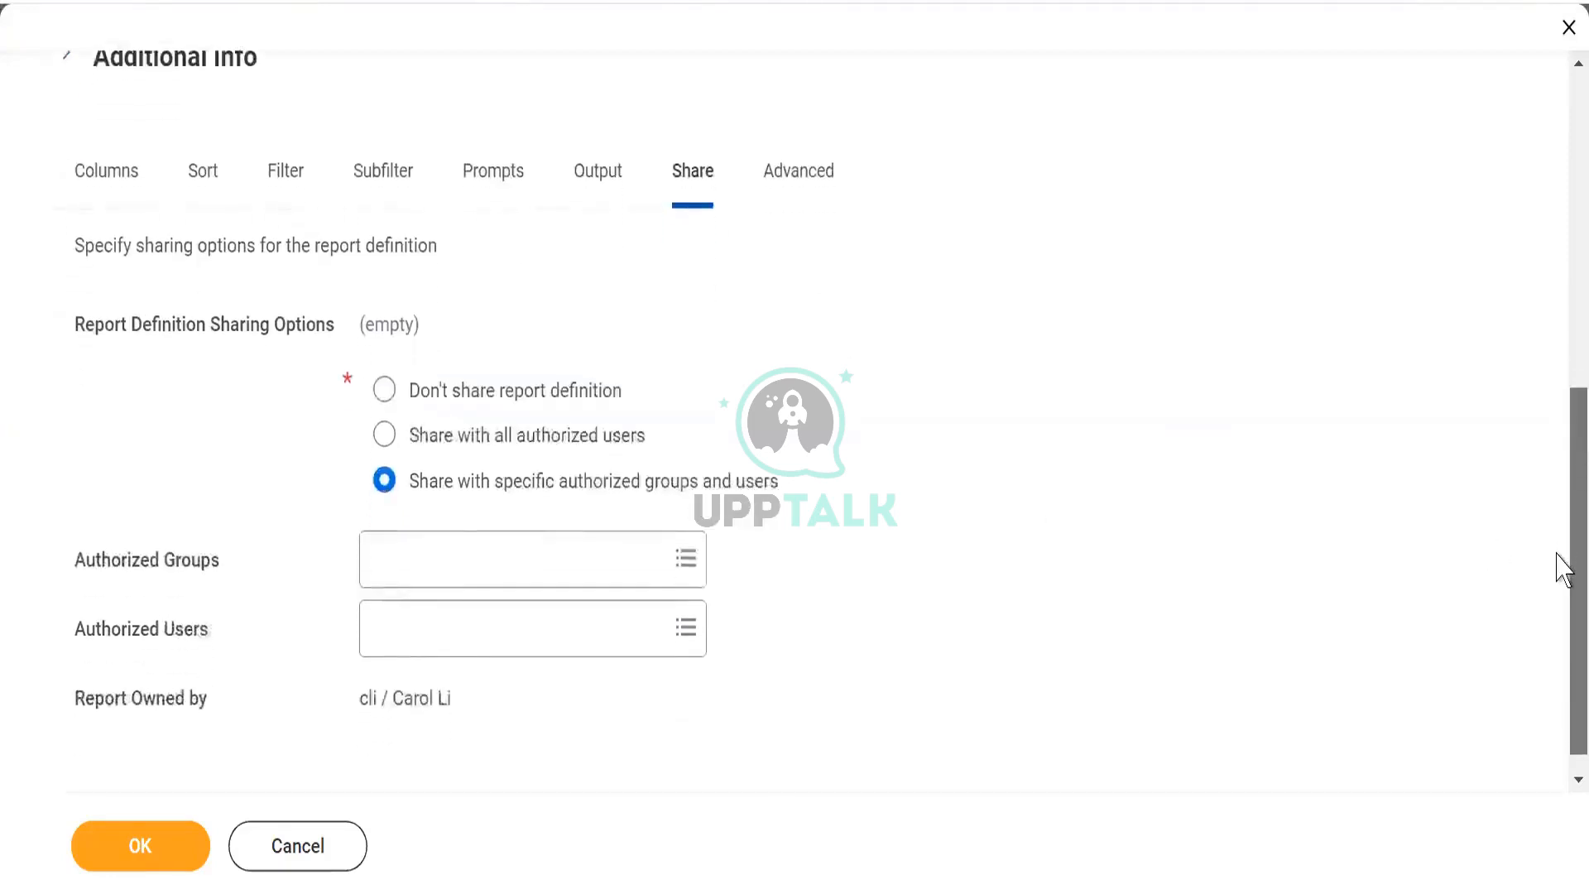
- Browse the full list of security groups available as Authorized Groups, and close it without selecting any
left_click(387, 539)
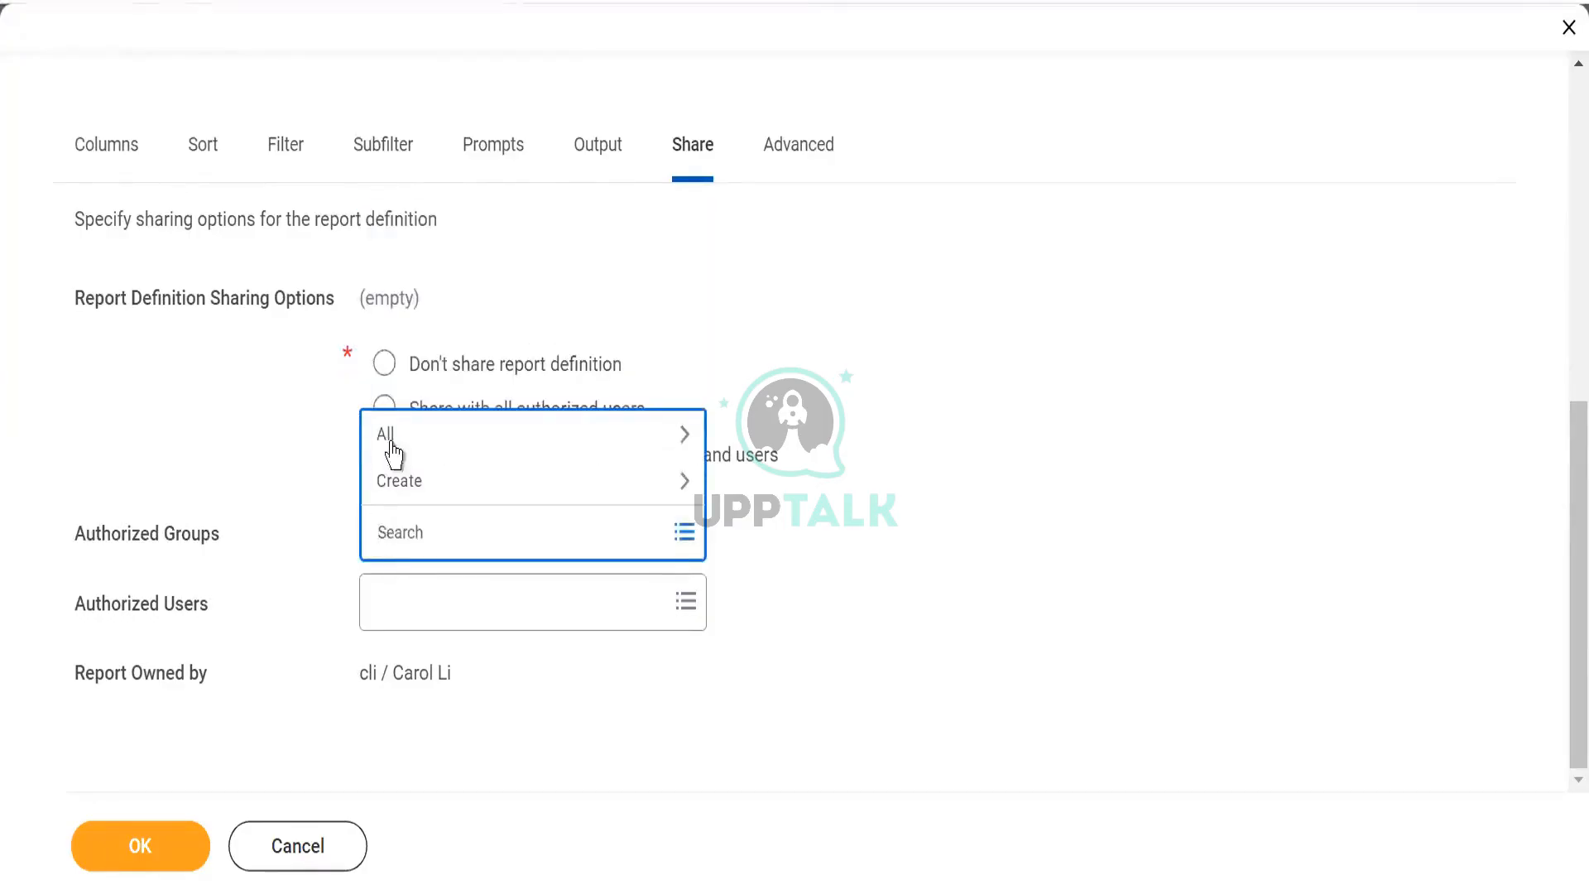
left_click(419, 436)
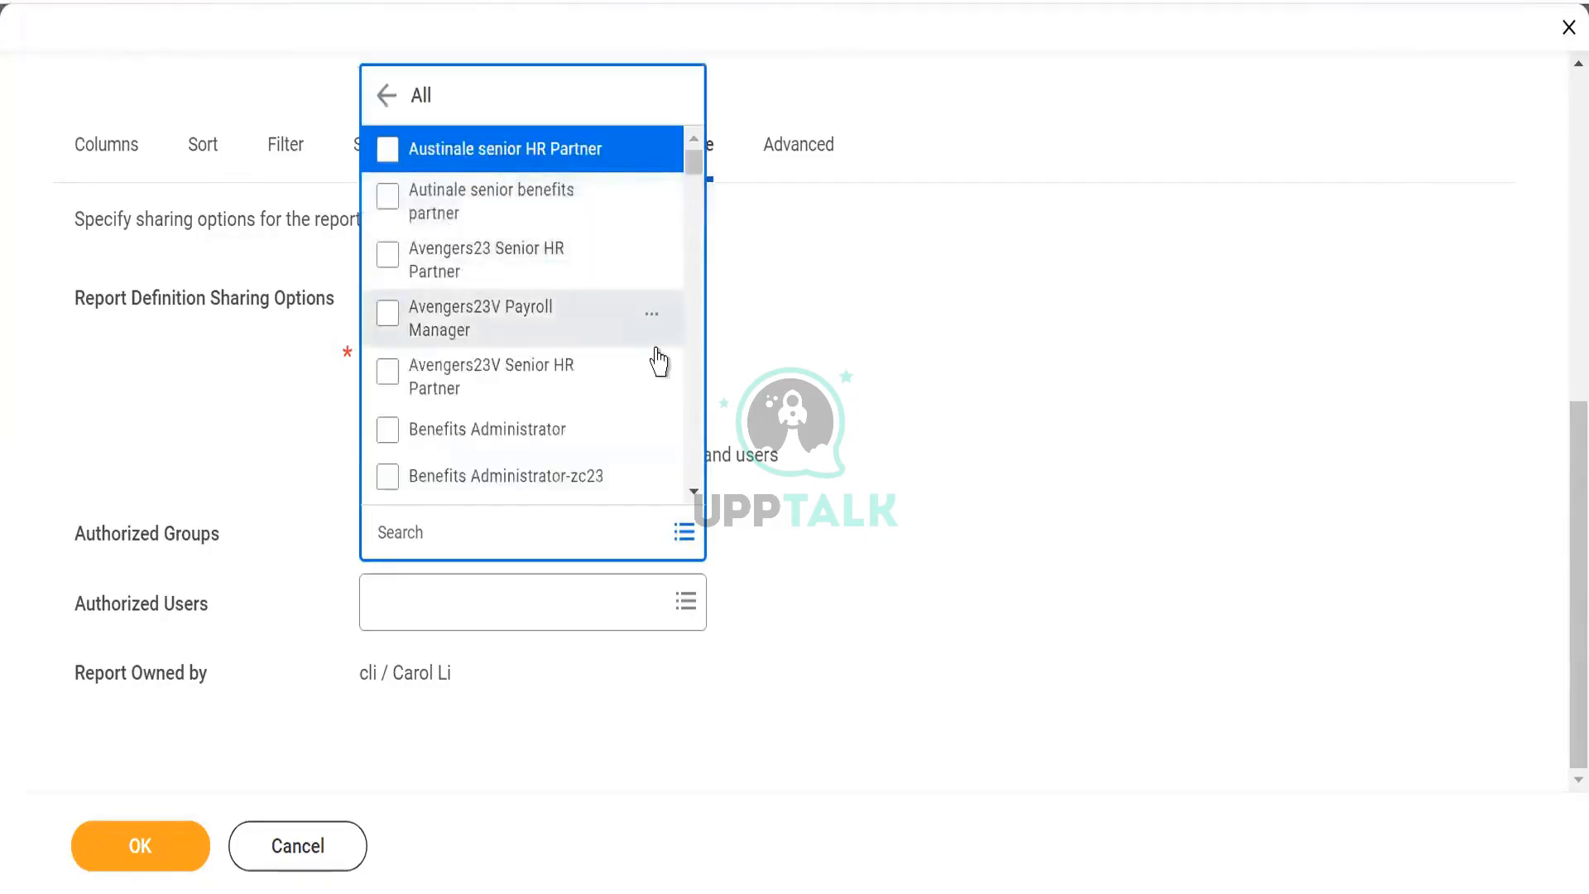
left_click(692, 324)
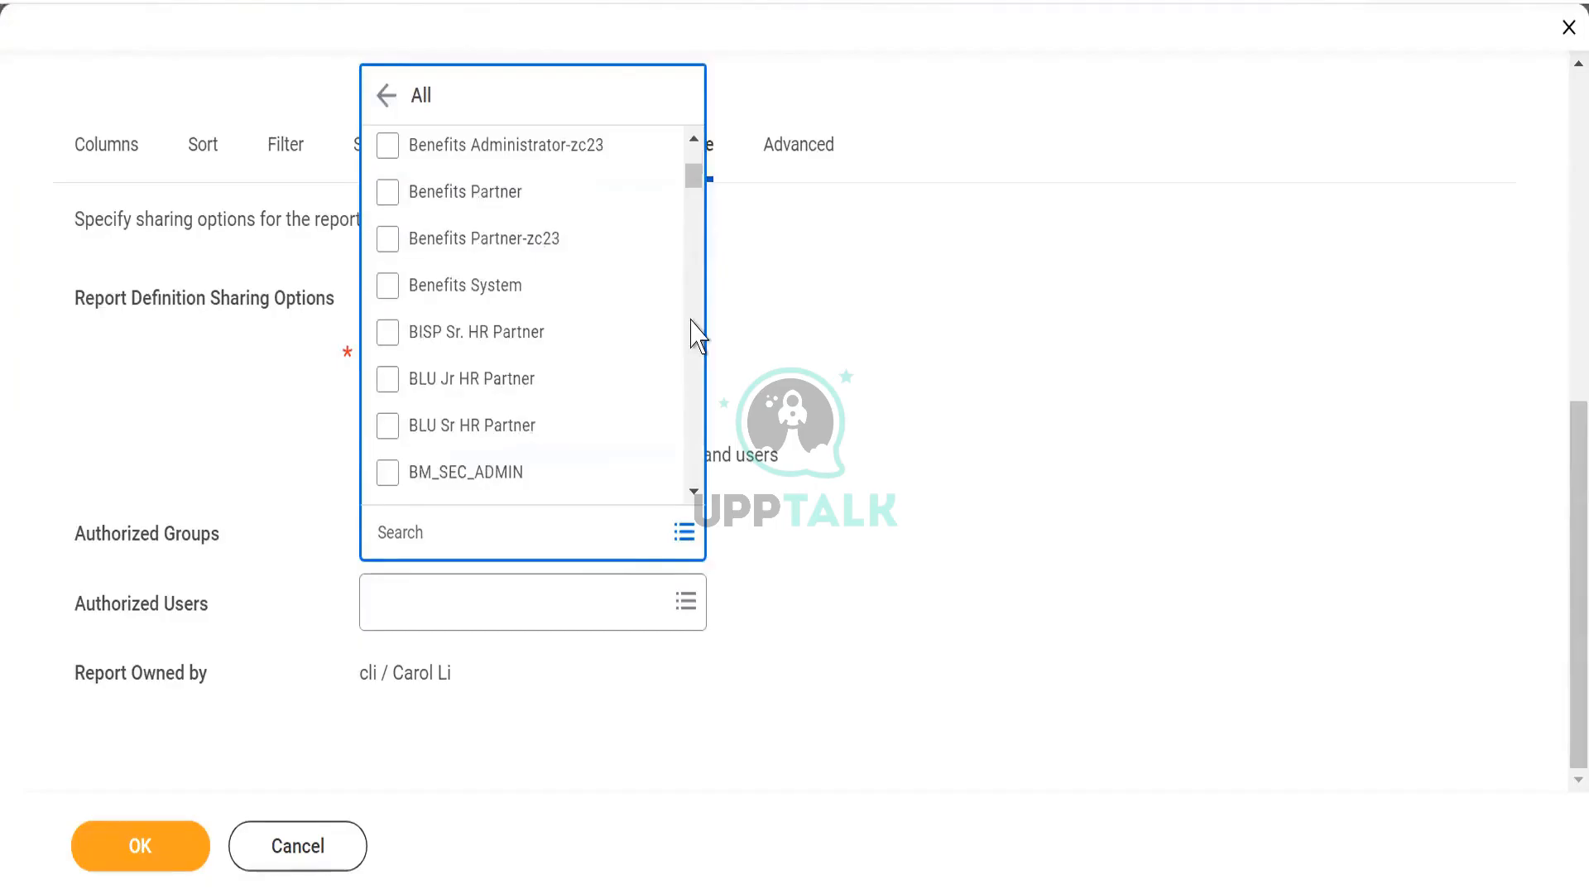
left_click(692, 325)
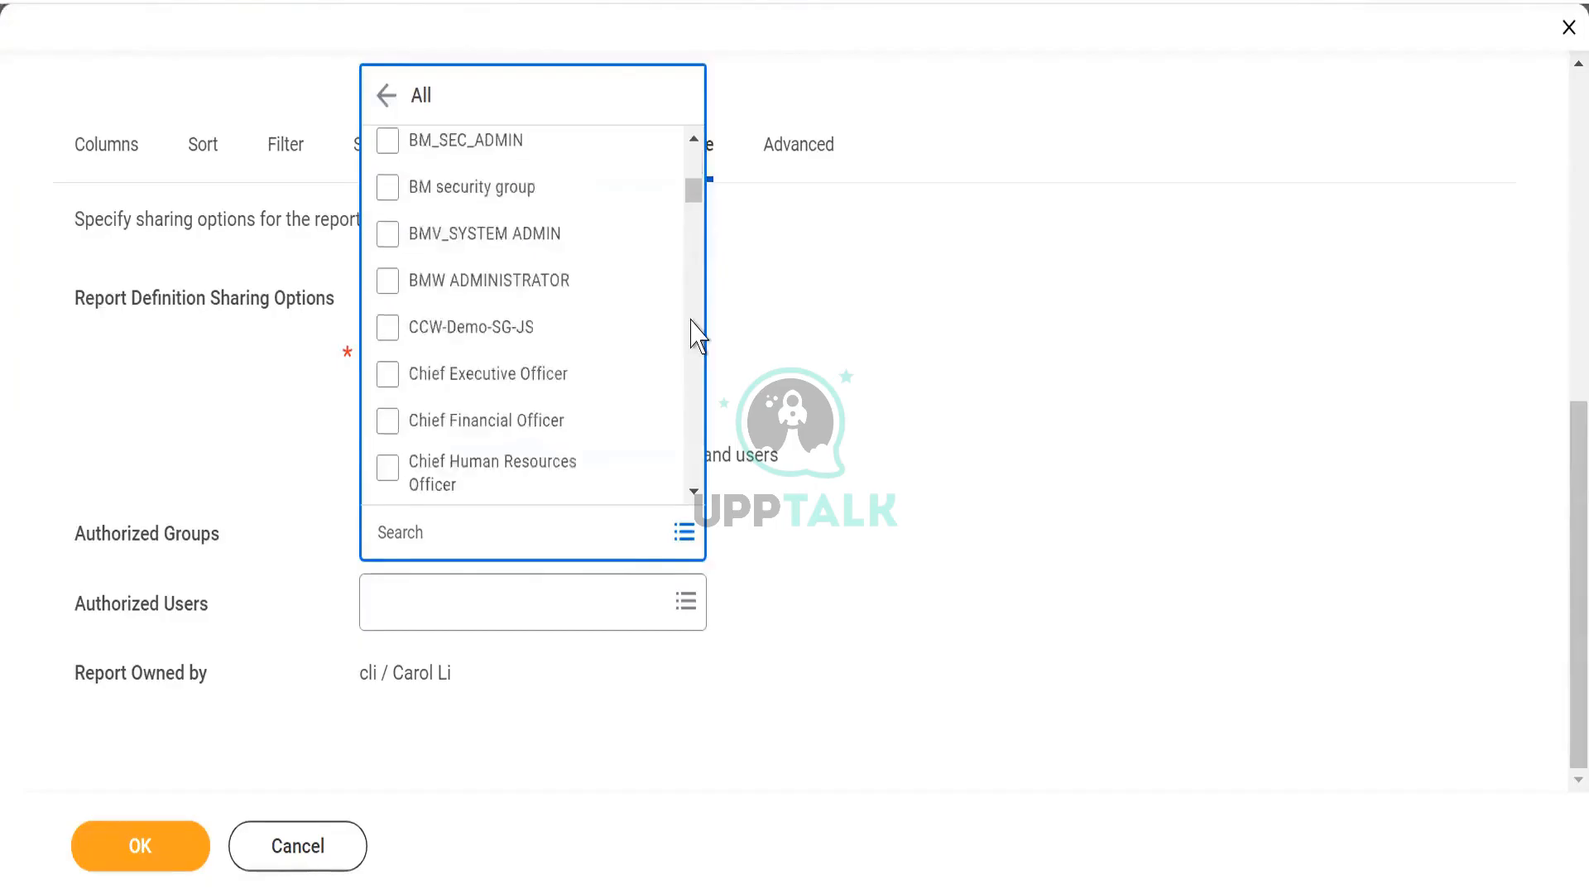
left_click(692, 324)
left_click(692, 325)
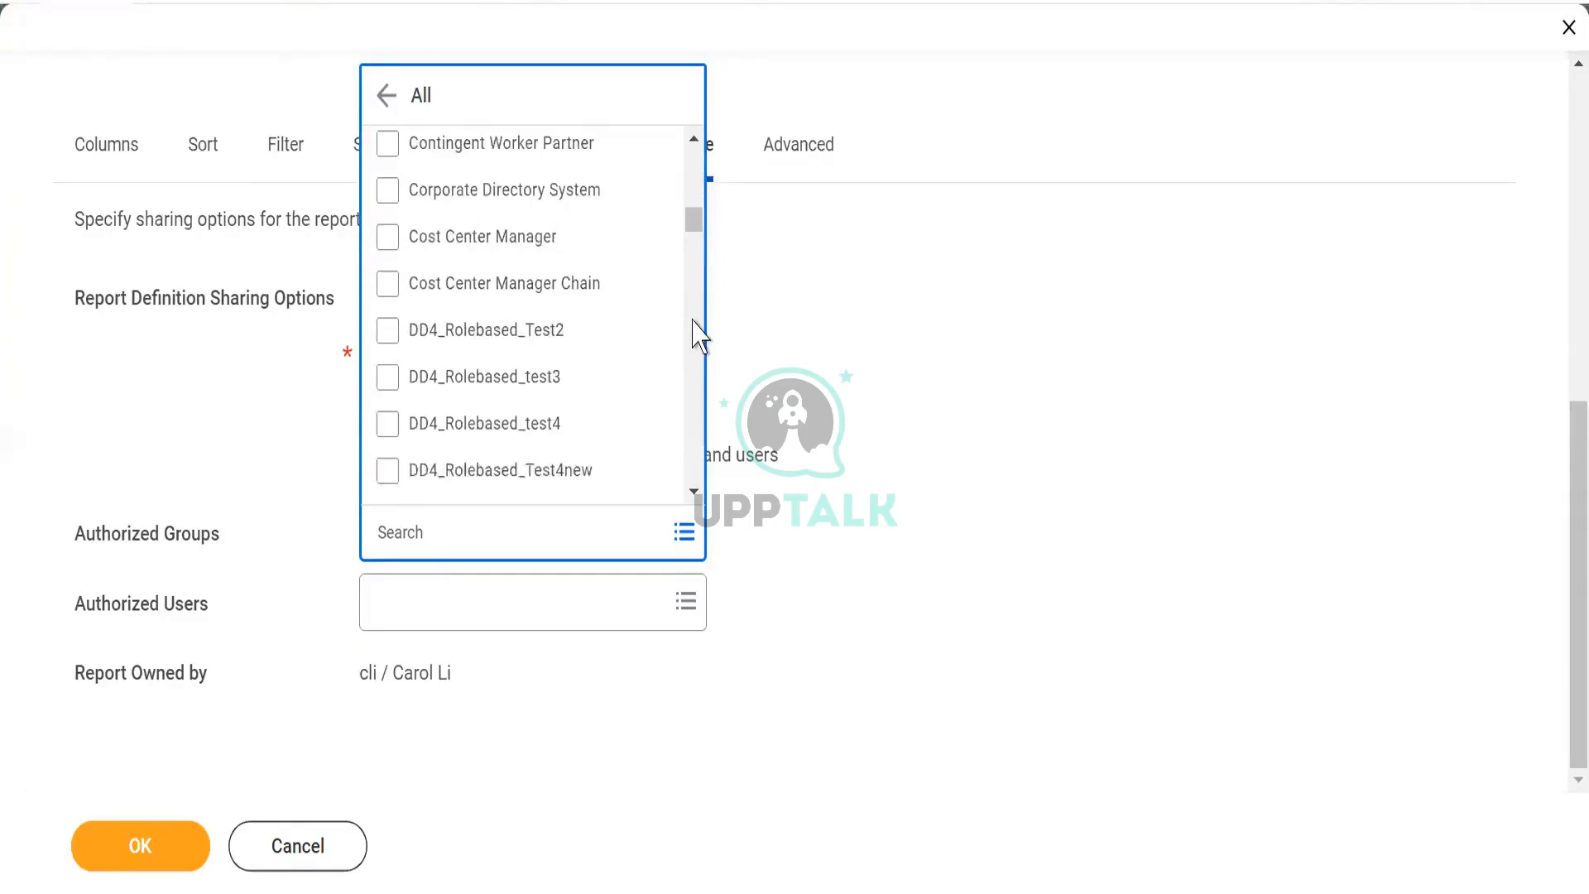
left_click(1142, 293)
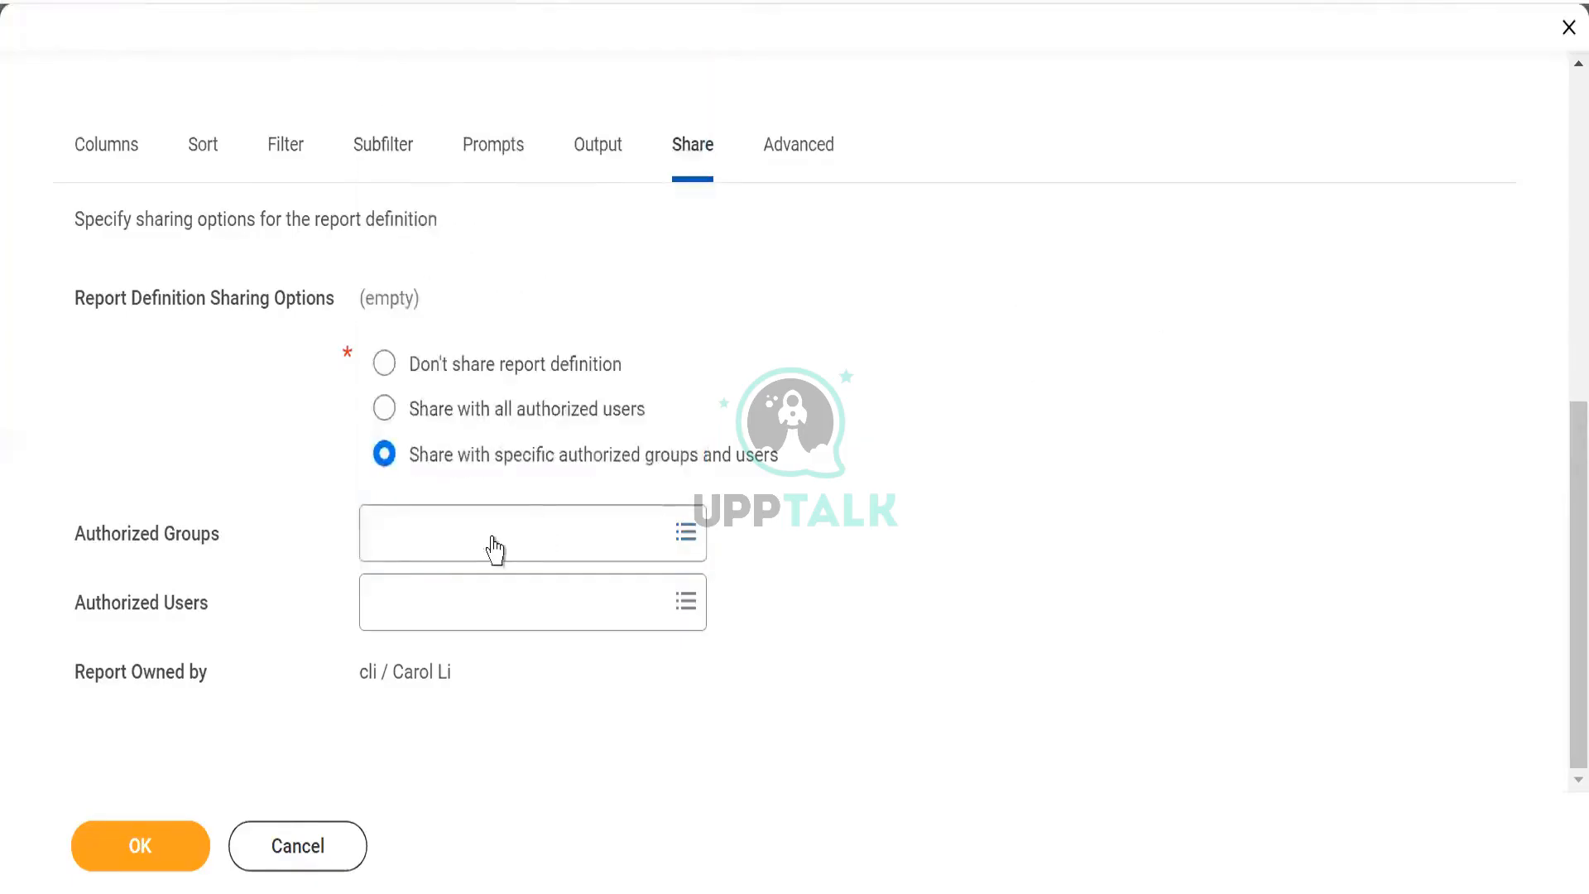
- Find the colleague by first name, add their user account with the username as an authorized user, and save the report
left_click(401, 604)
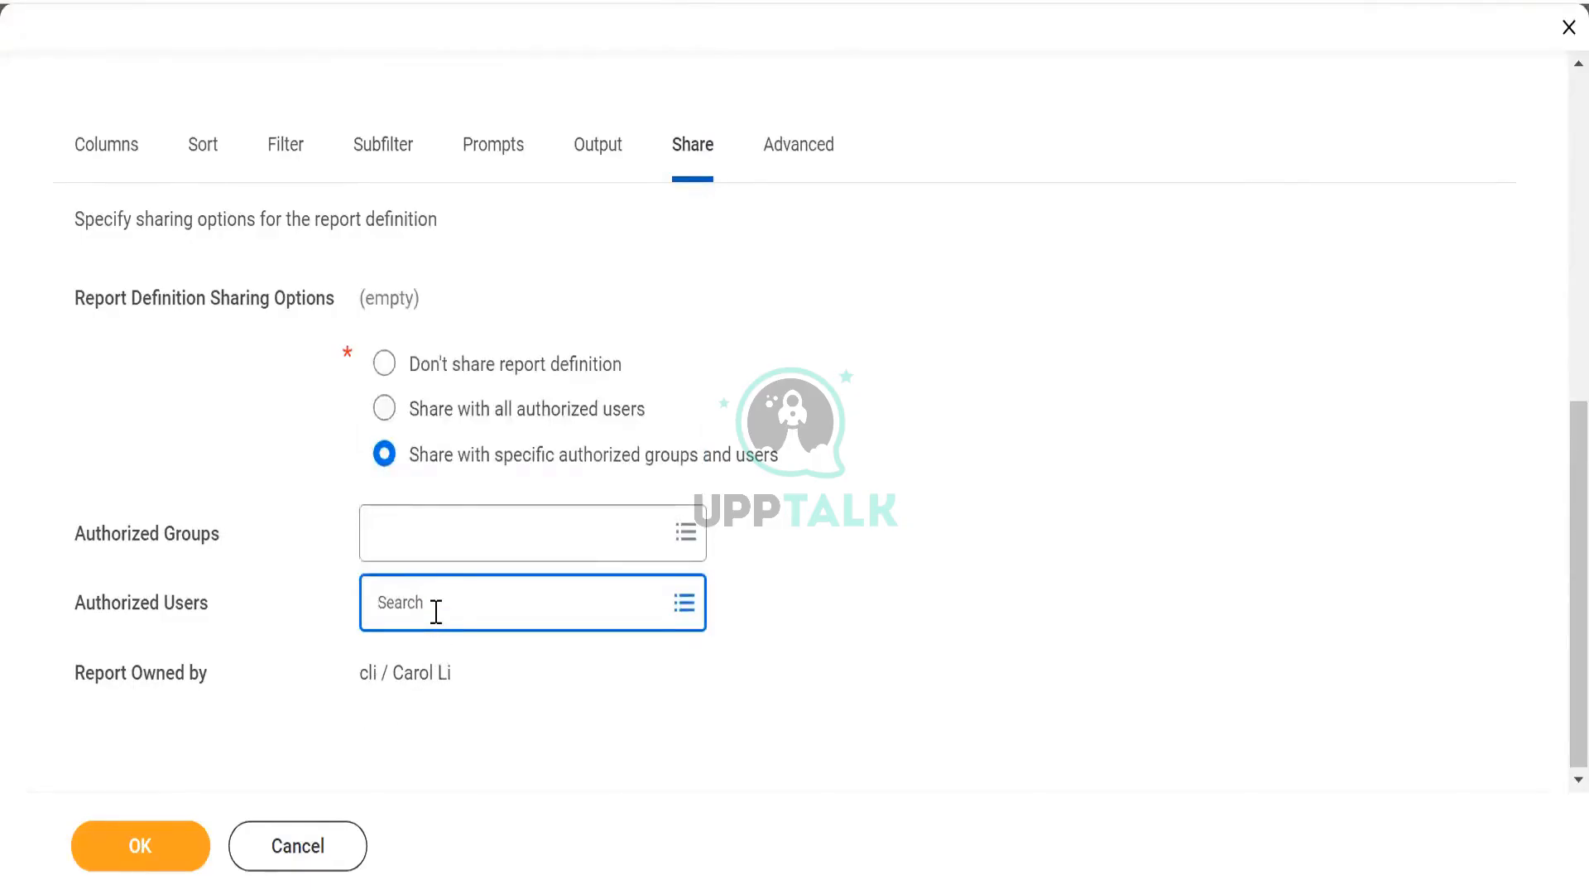
type("logan")
key("Return")
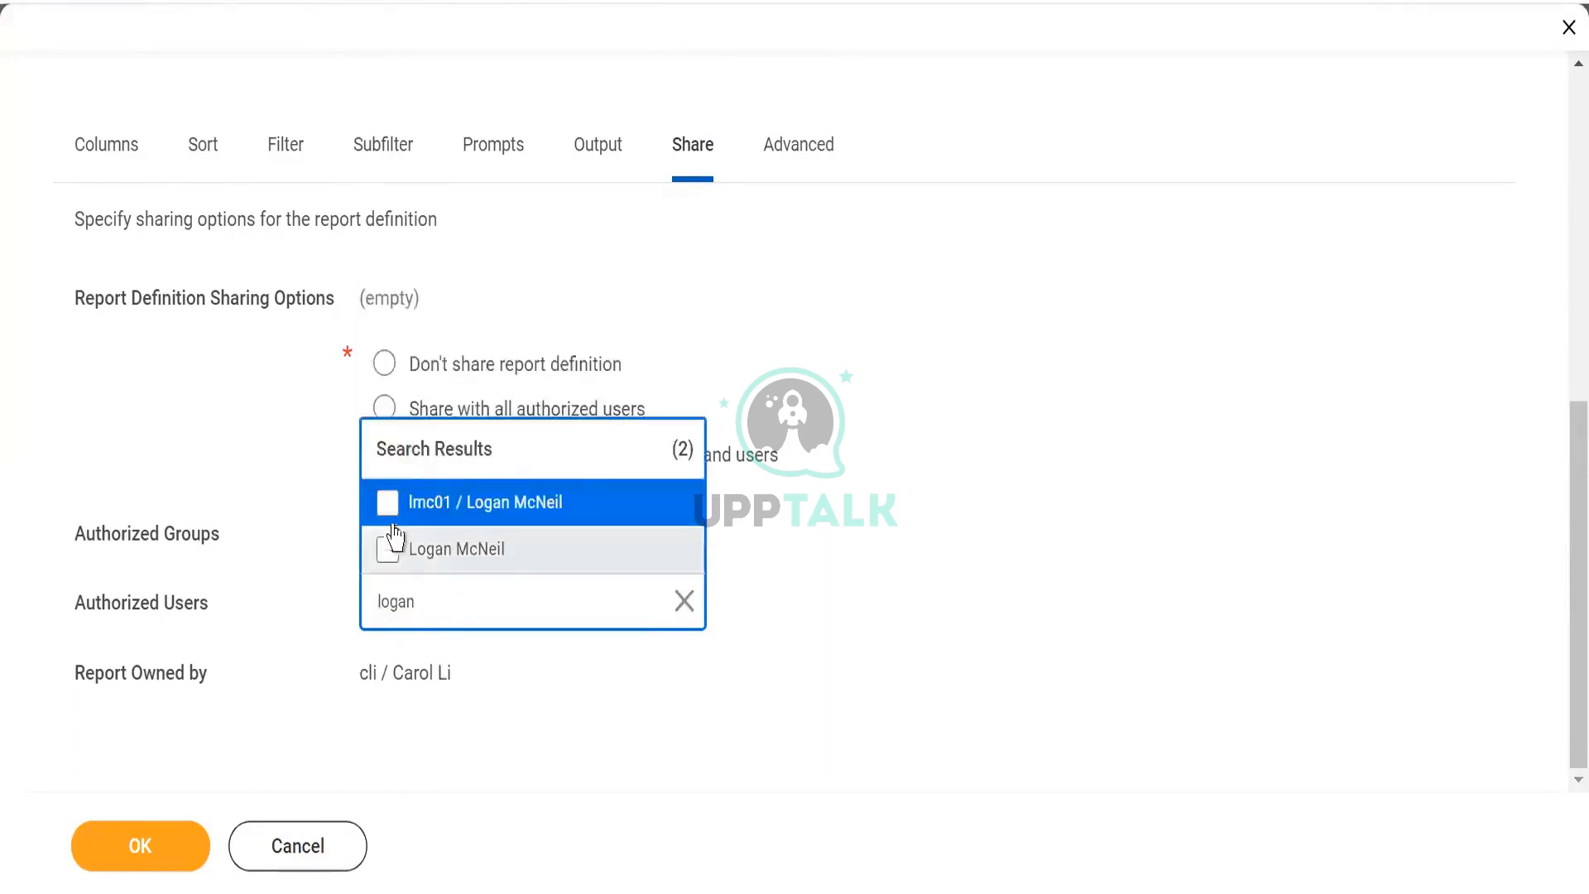
left_click(389, 505)
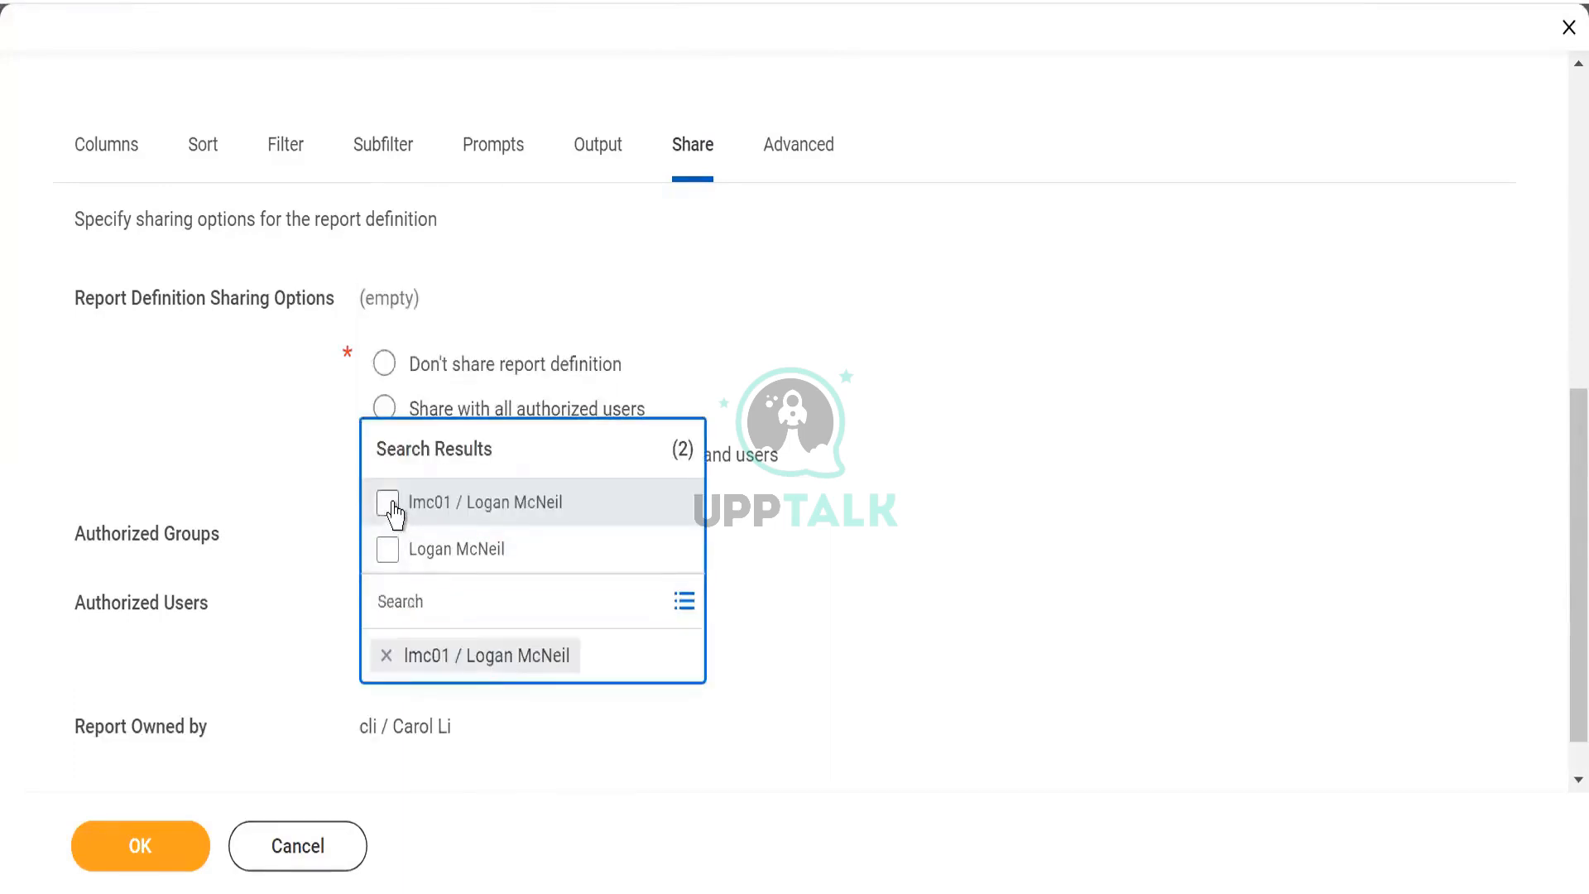
left_click(941, 629)
left_click(157, 844)
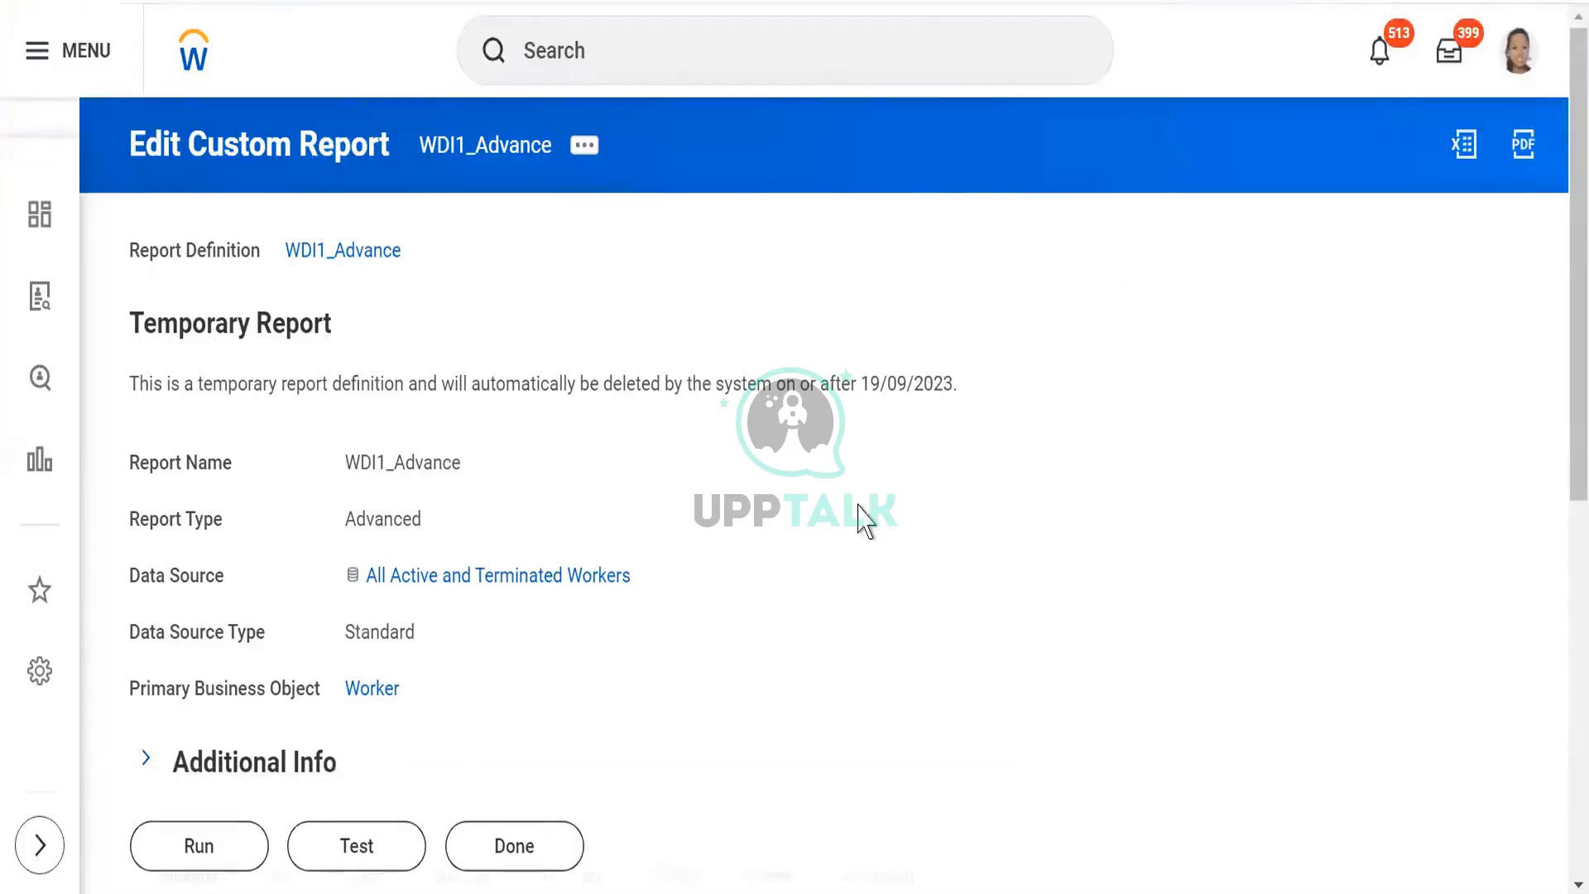
- Review the sharing options and authorized users in the saved WDI1_Advance report definition
scroll(861, 522, "down", 5)
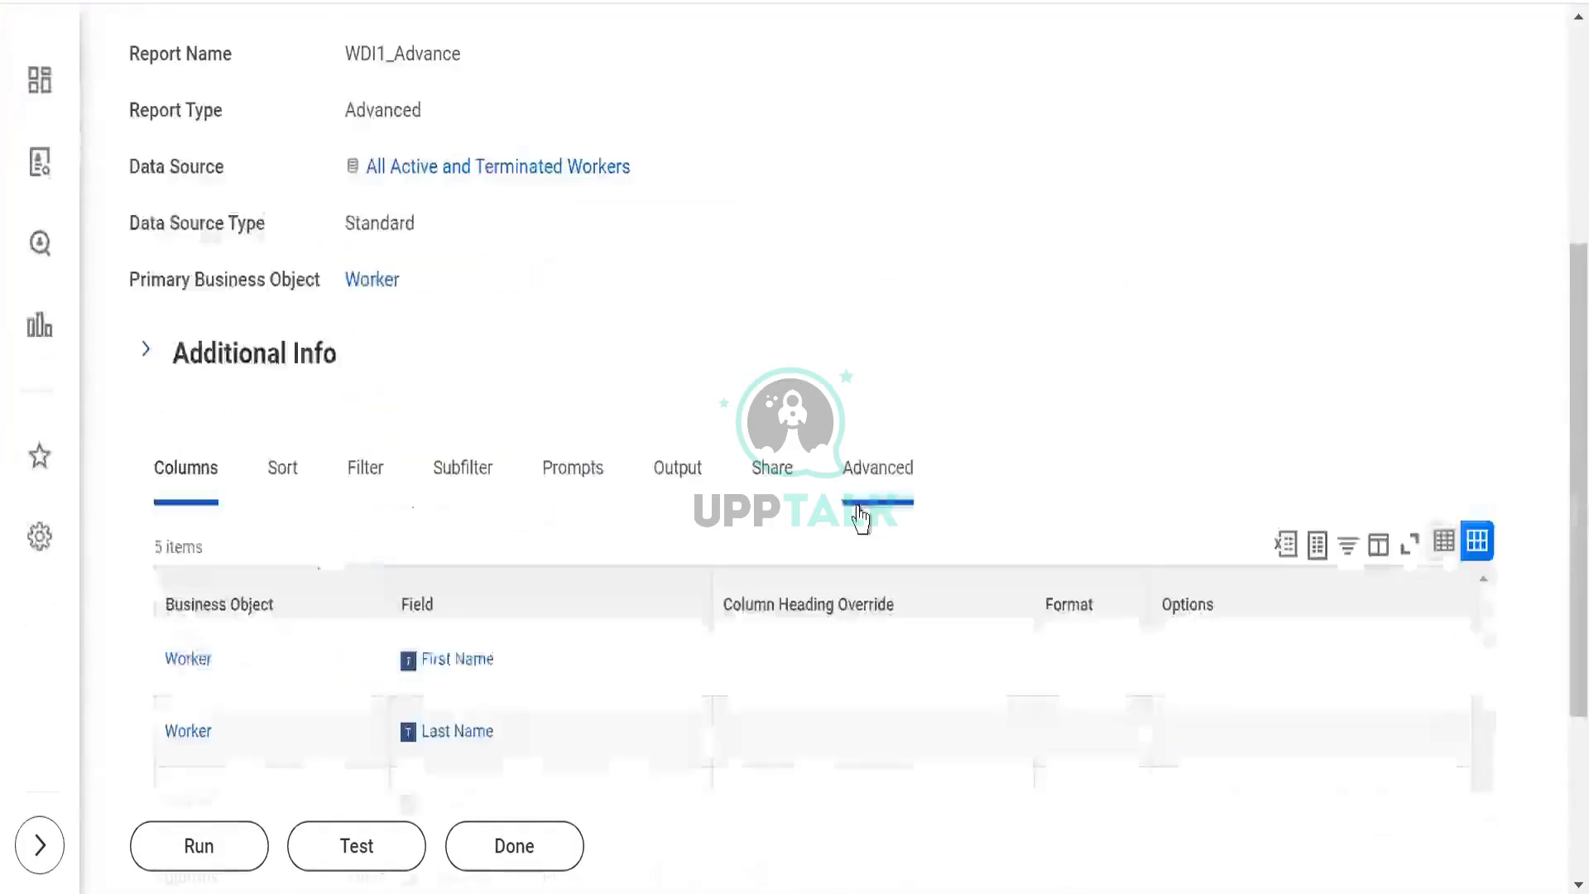
left_click(785, 480)
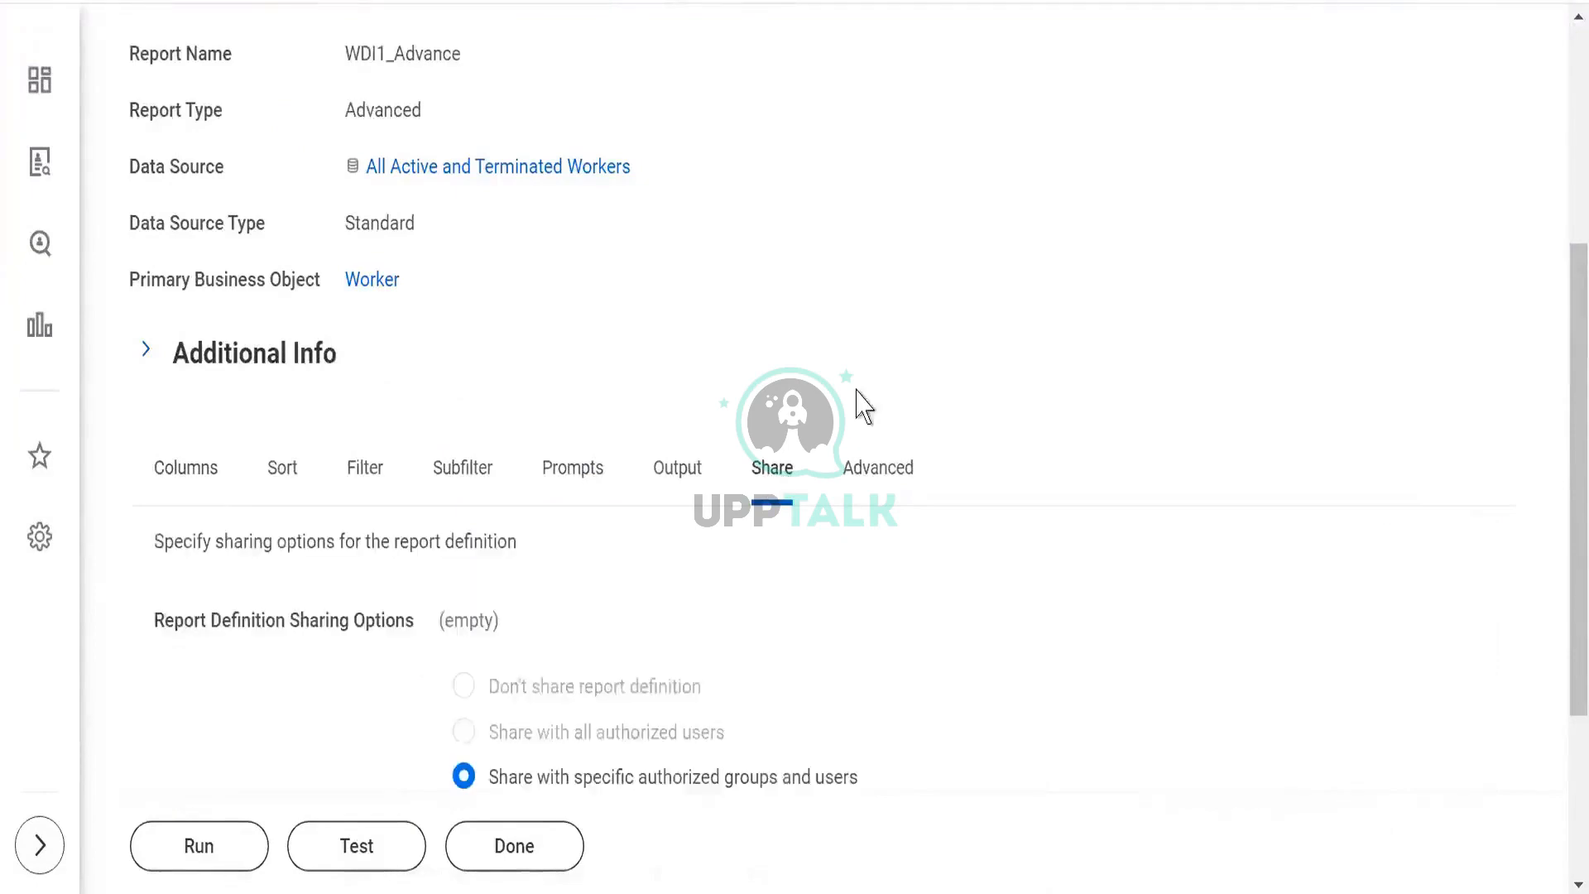
scroll(946, 297, "down", 3)
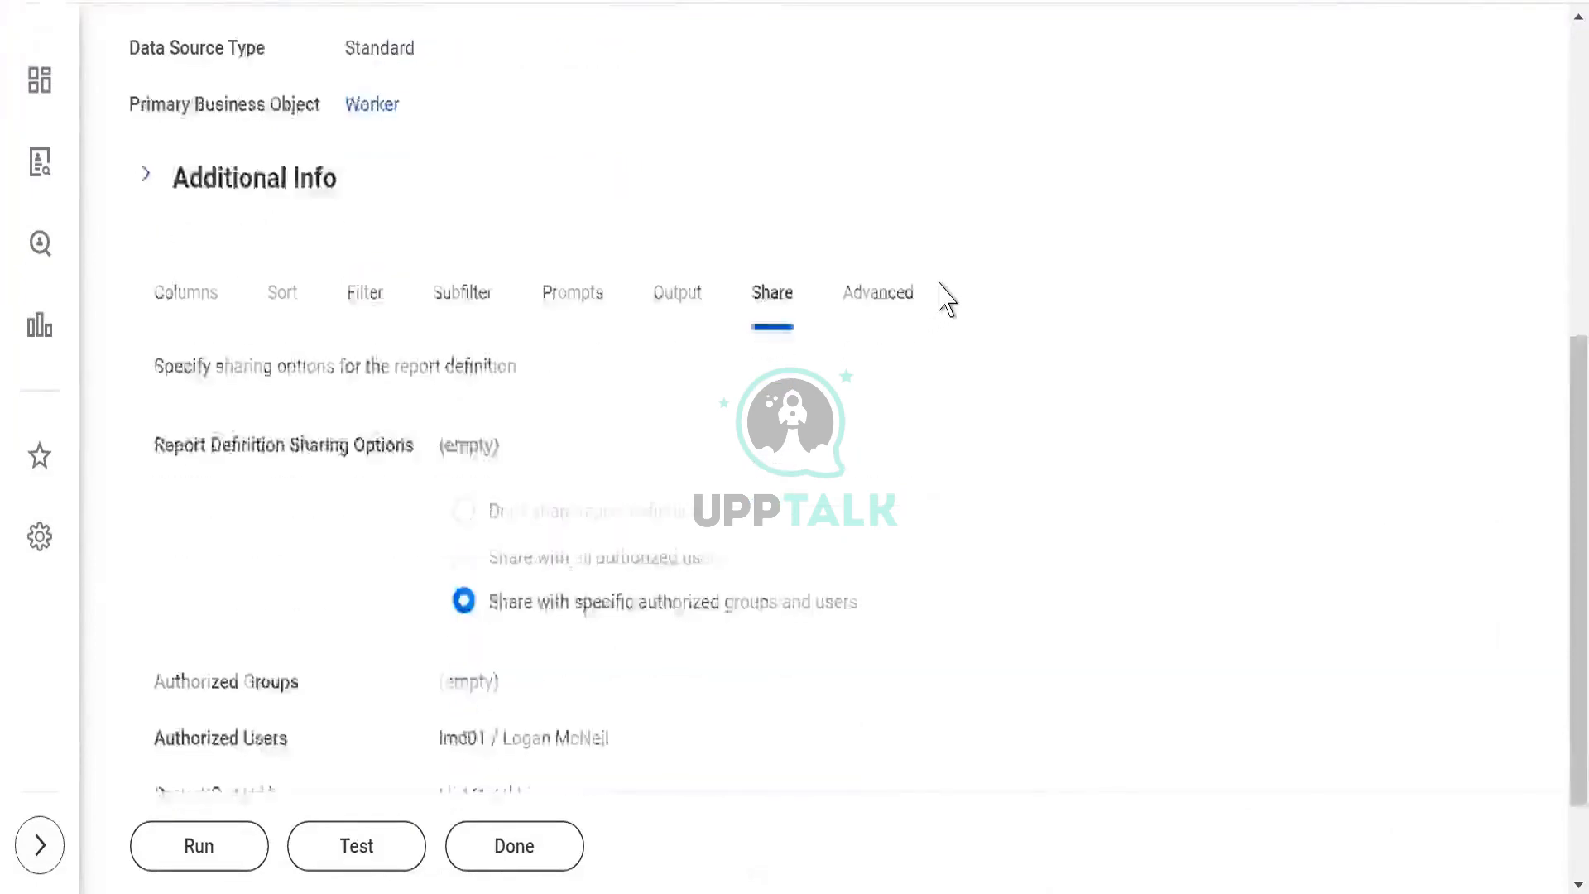
scroll(946, 298, "up", 4)
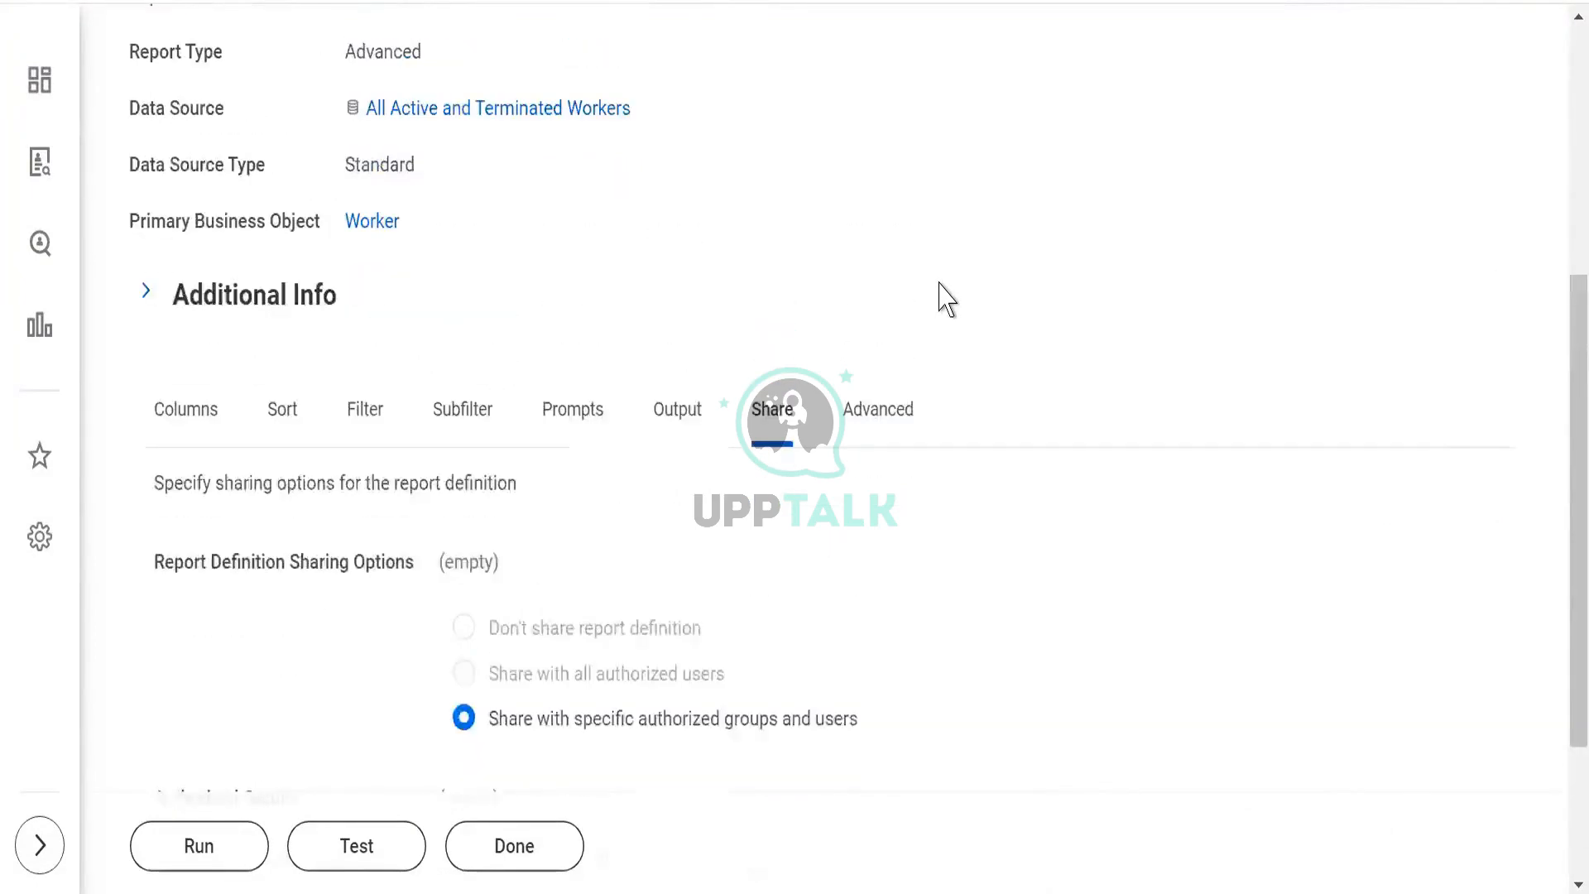
scroll(946, 298, "up", 3)
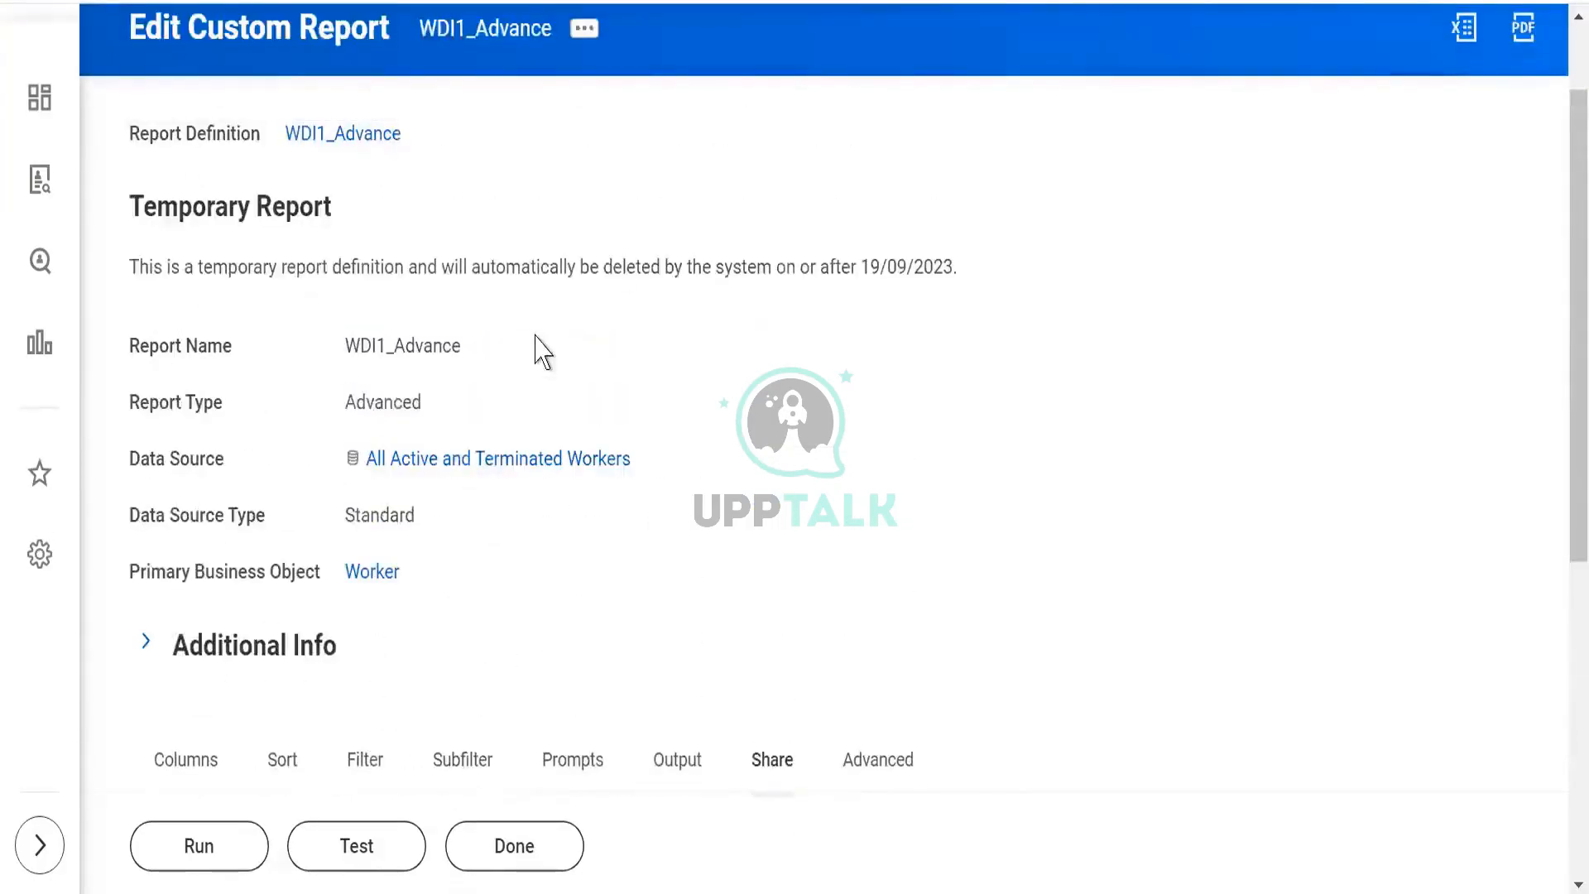
- Reopen the WDI1_Advance custom report for editing and bring up its sharing settings
left_click(584, 30)
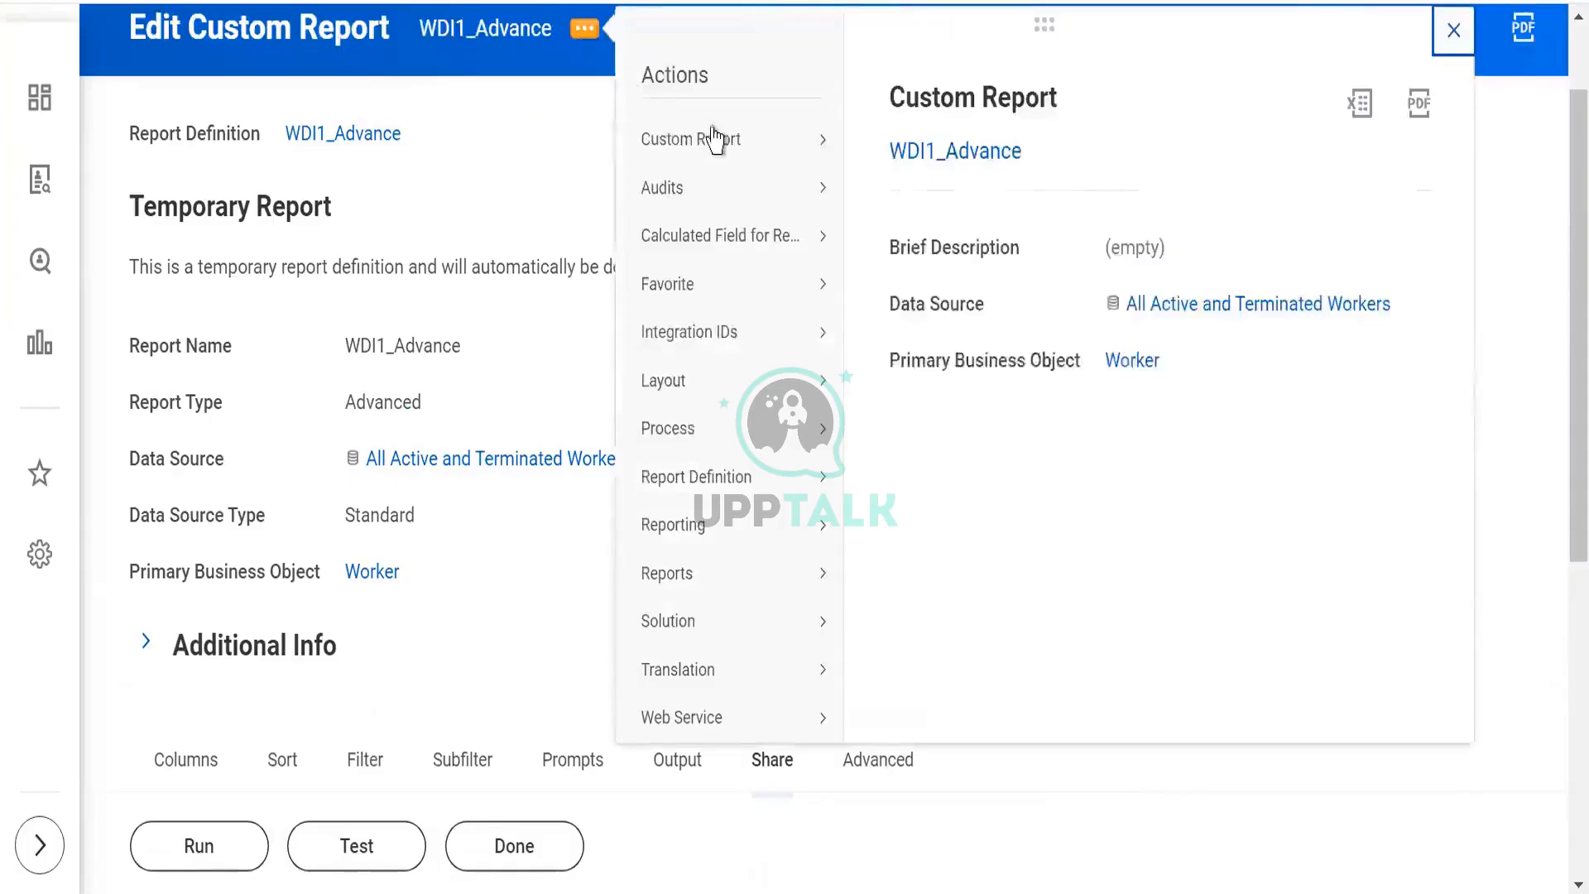
mouse_move(790, 142)
left_click(883, 144)
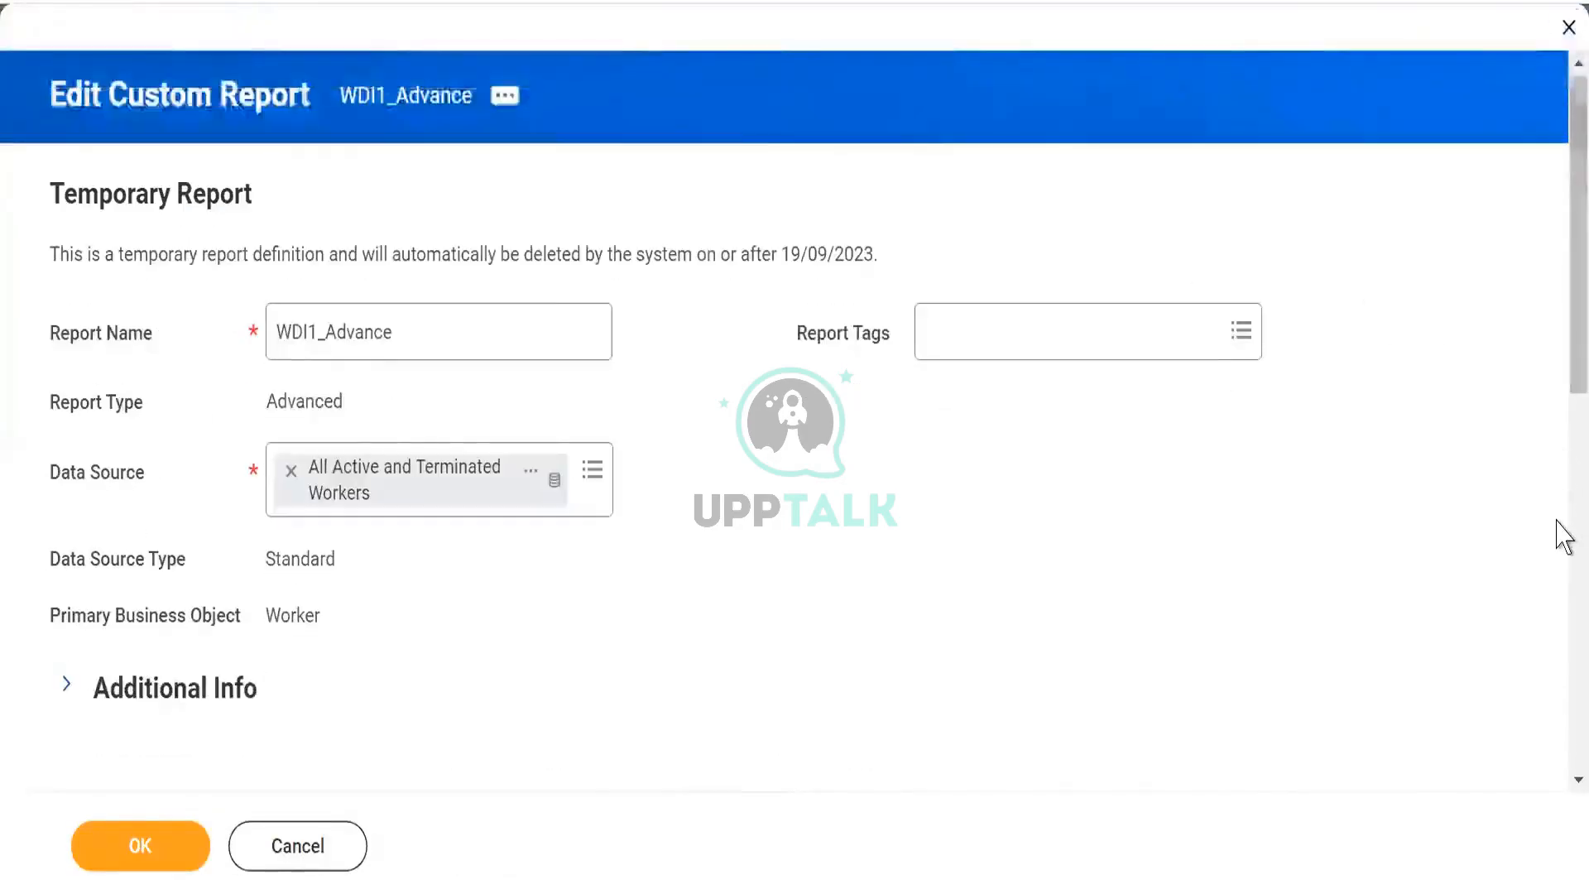
left_click_drag(1557, 345, 1557, 594)
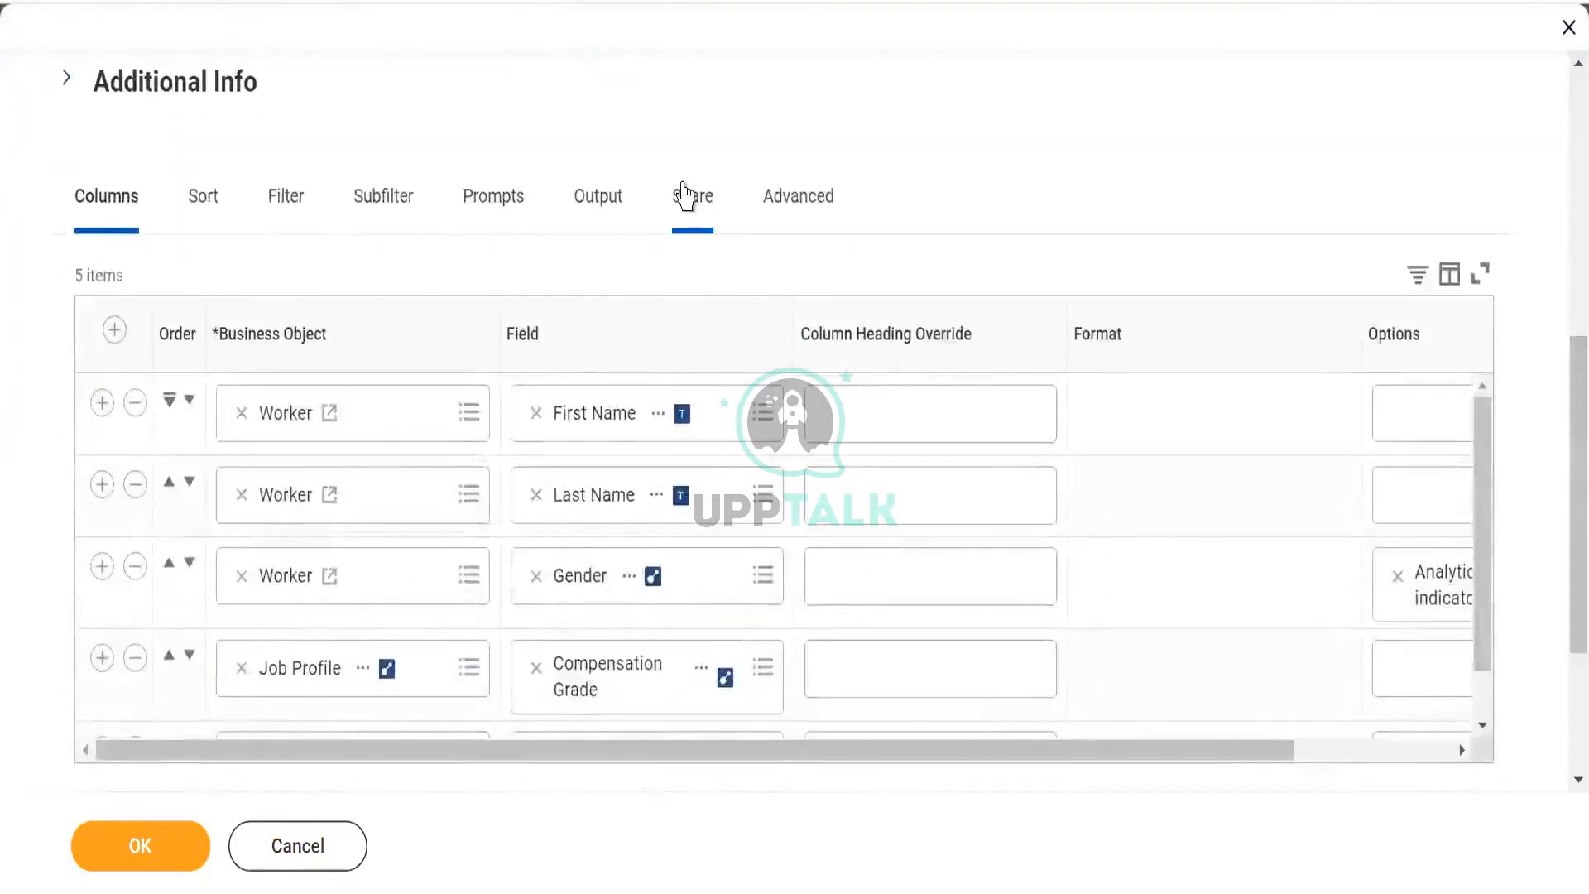
left_click(686, 197)
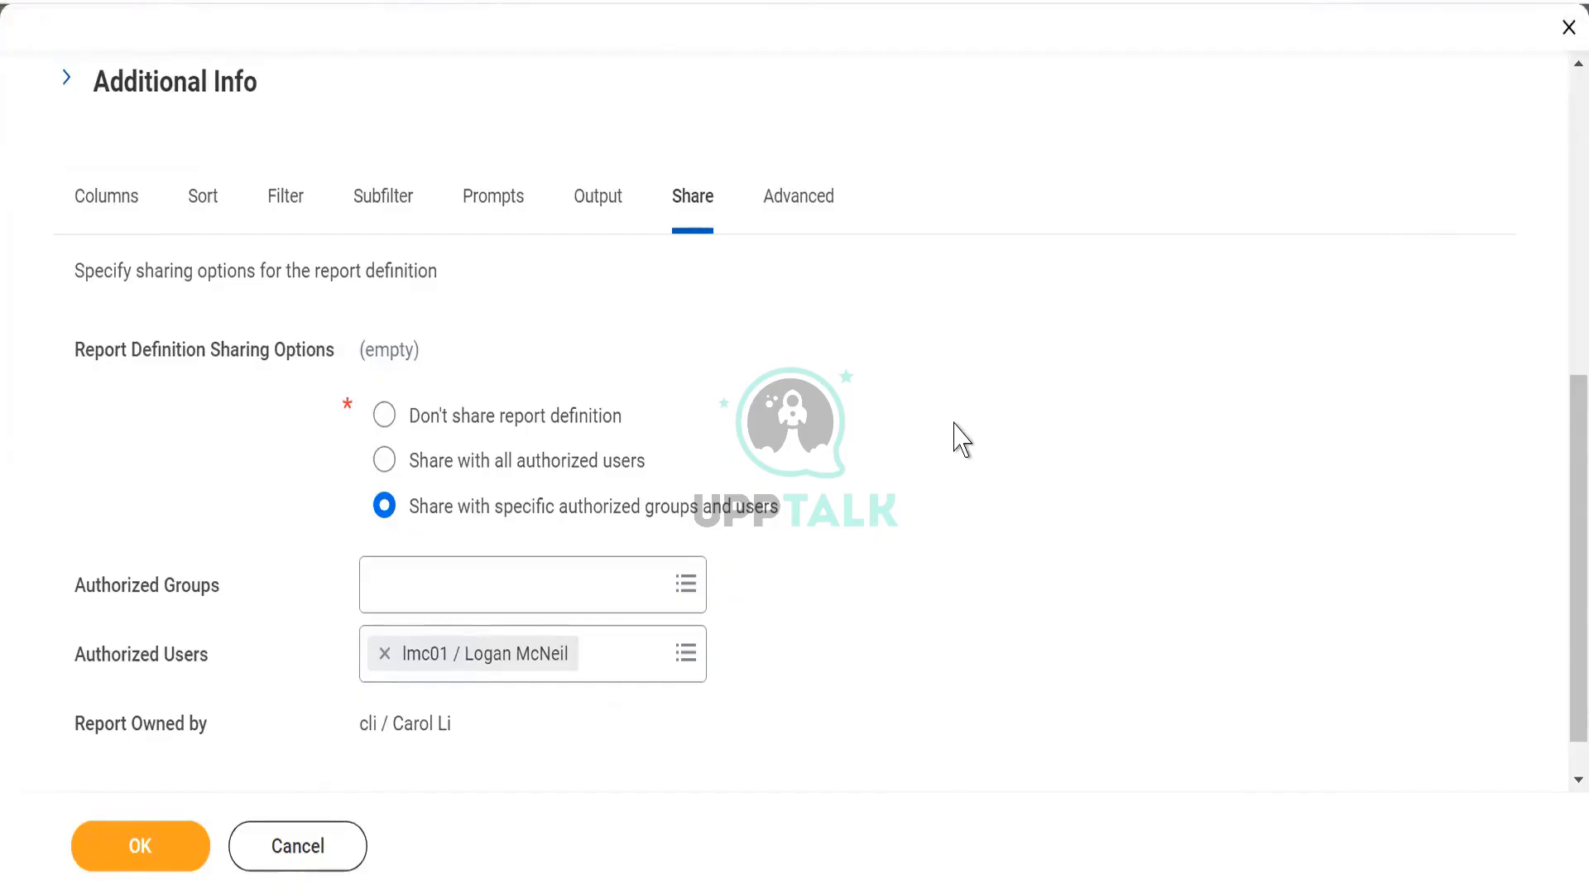
- Review the creation options for Authorized Groups and open the form for a new segment-based security group
left_click(408, 583)
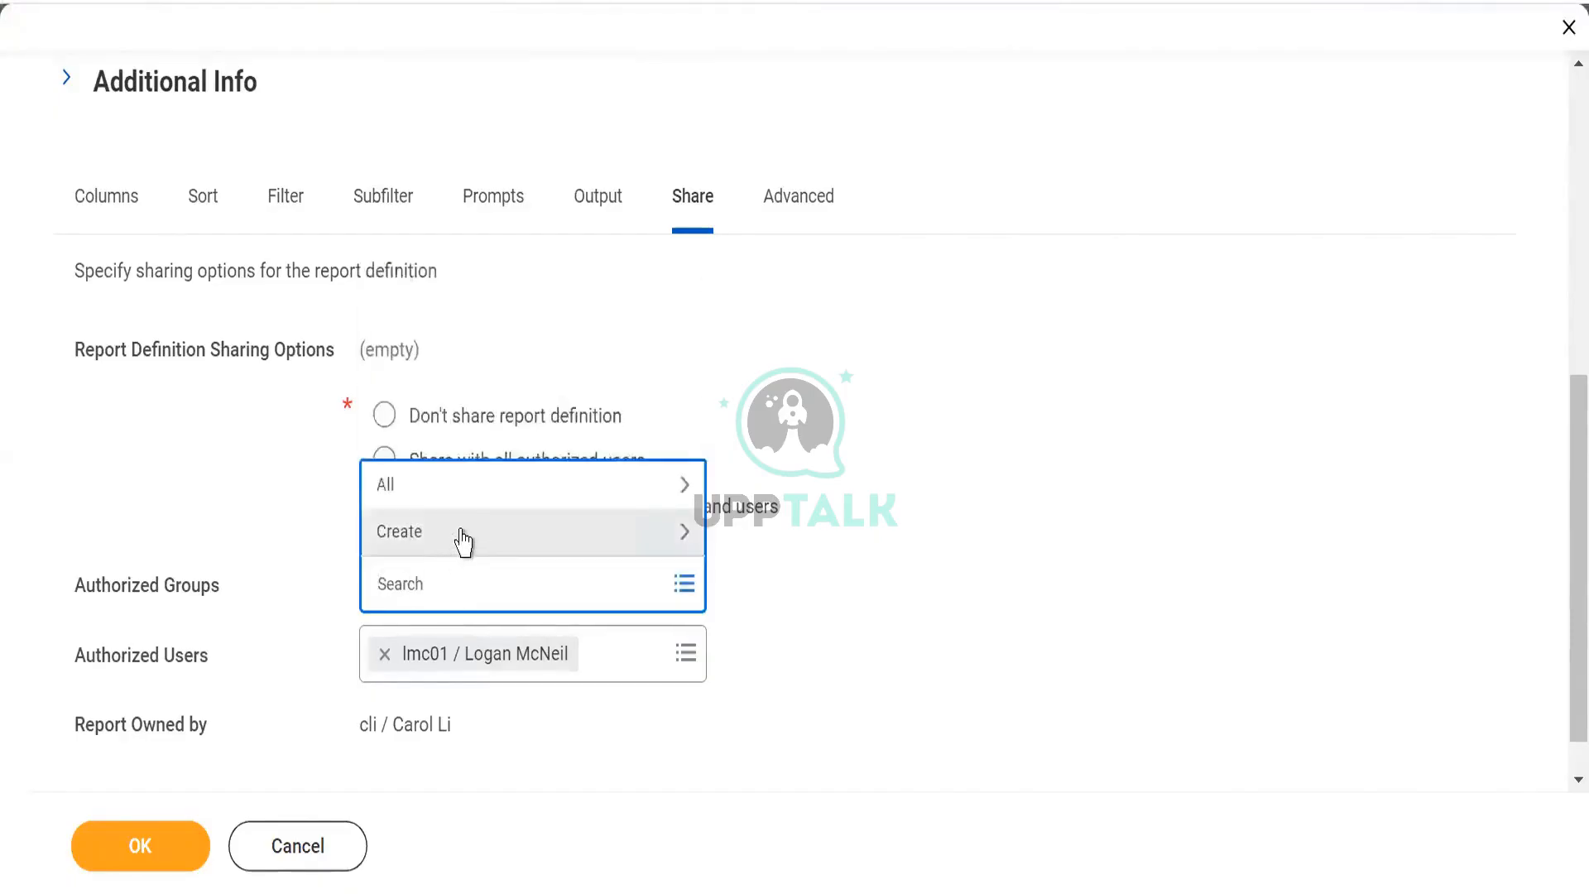
left_click(463, 540)
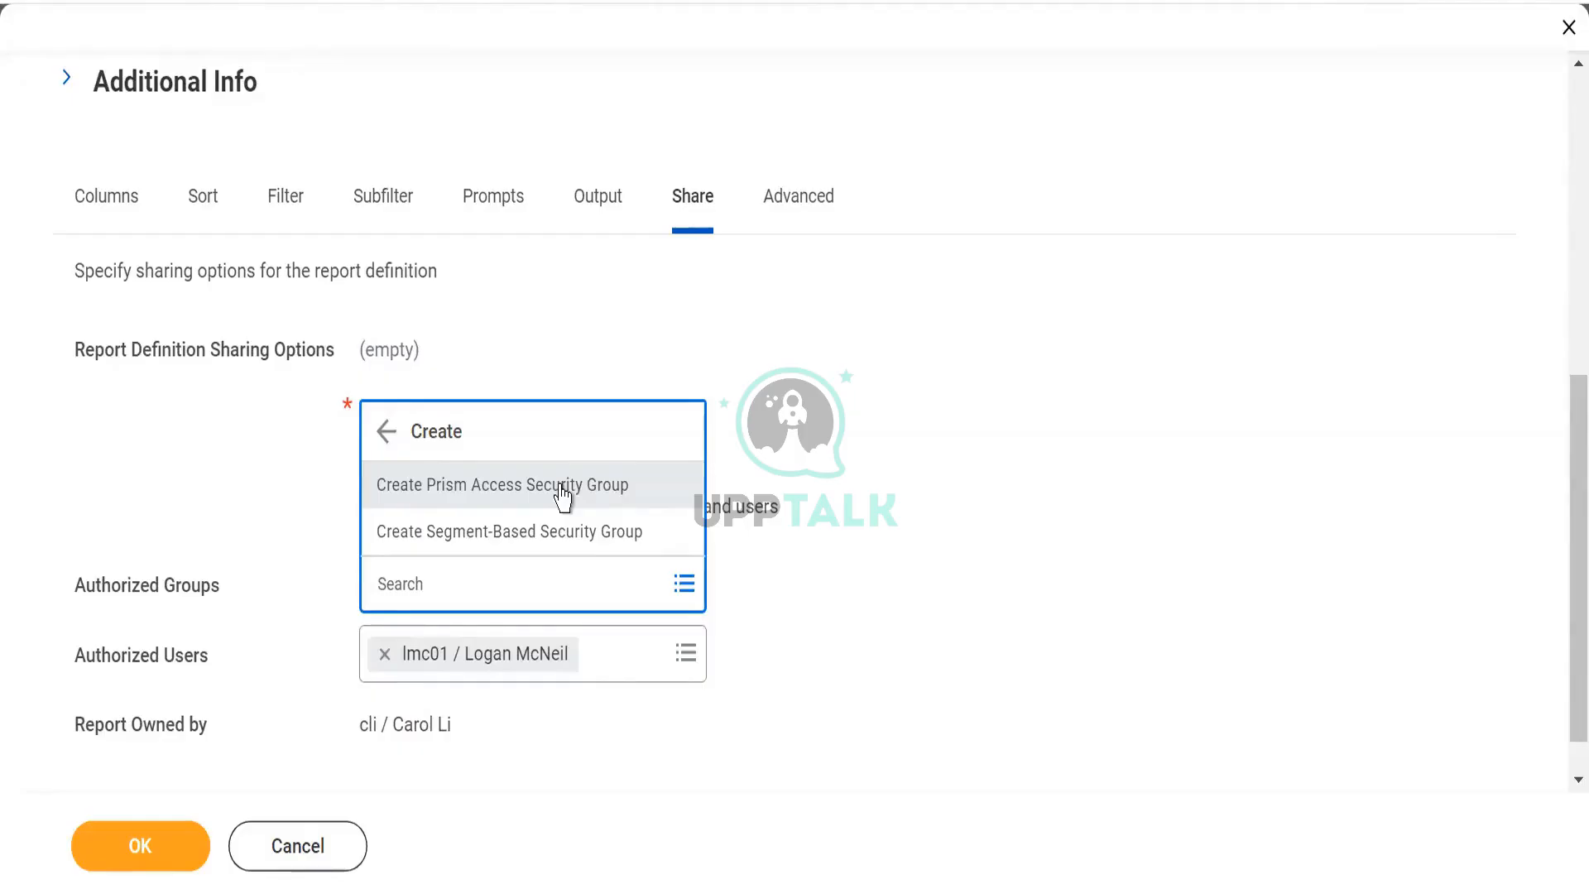
left_click(563, 495)
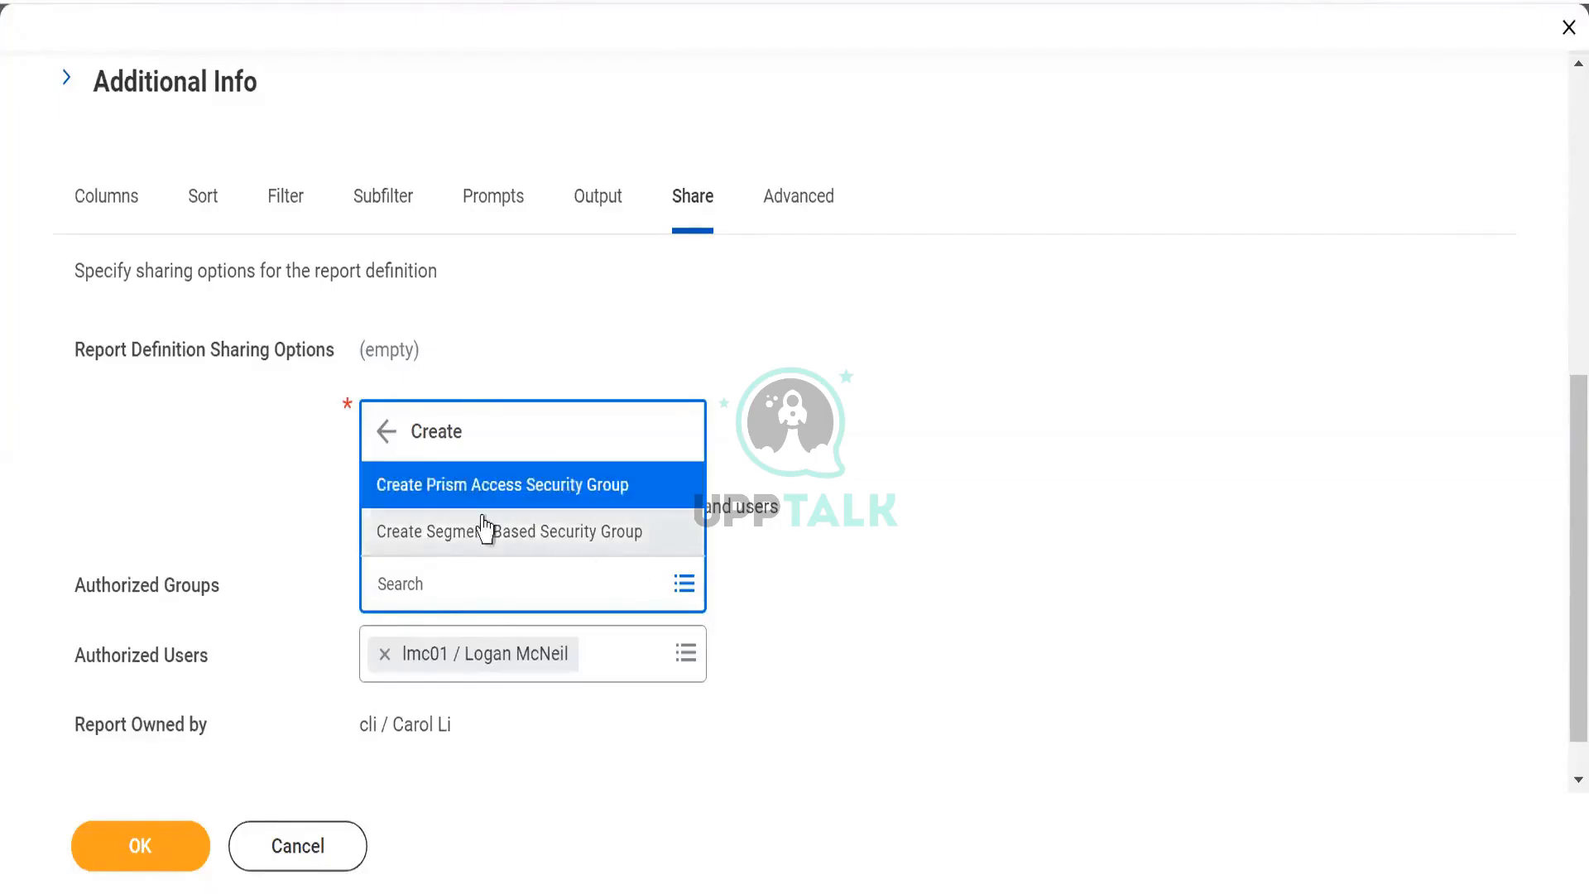
left_click(434, 535)
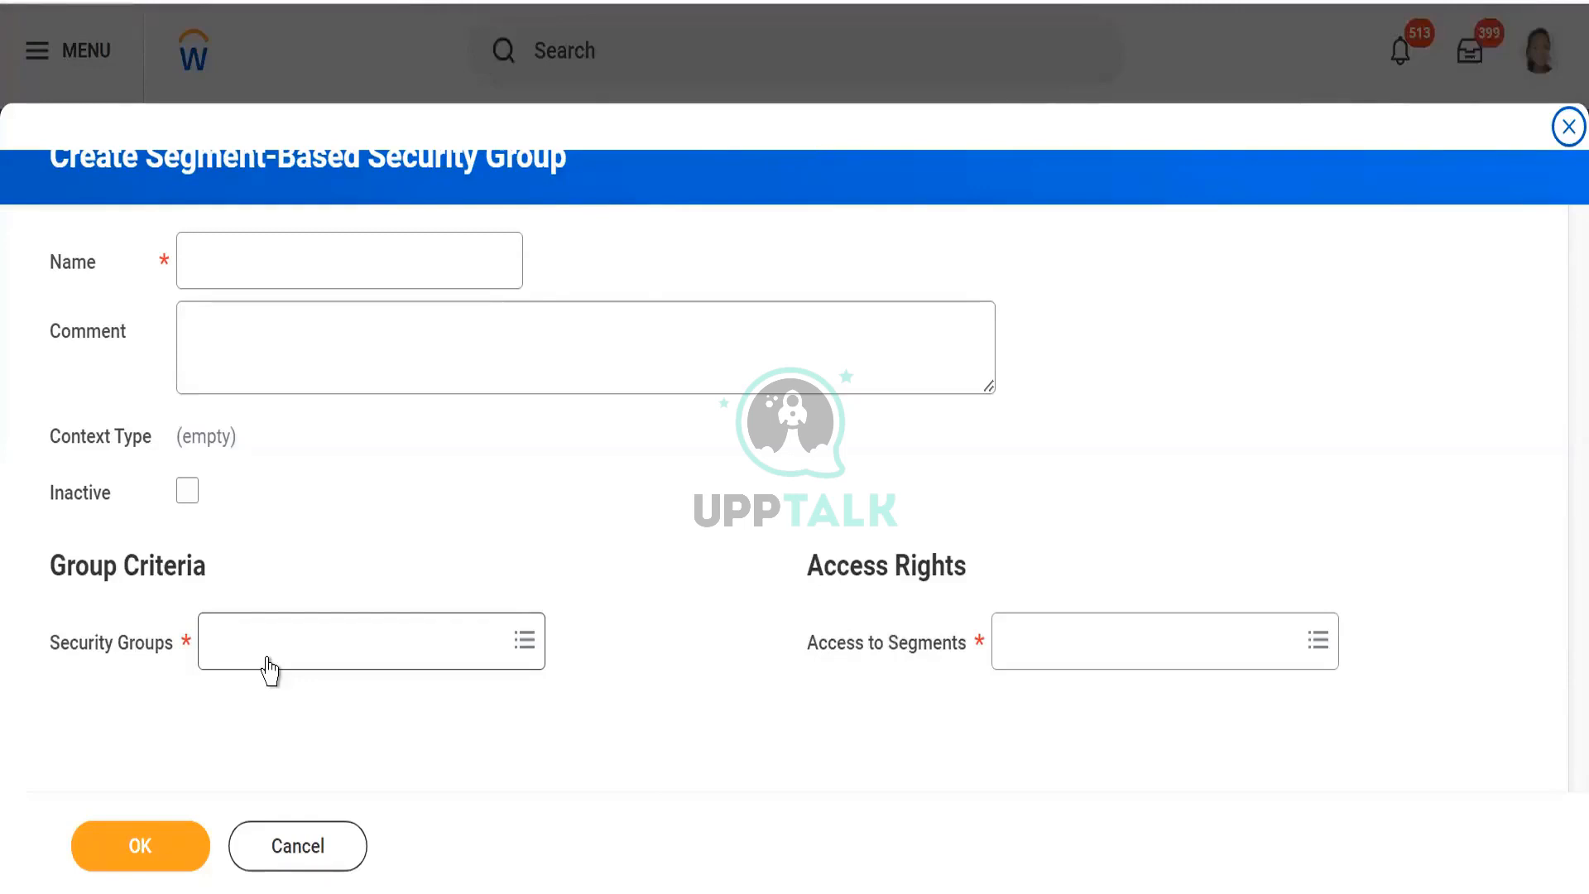
- Browse the security group types available as group criteria, and cancel the new segment-based security group
left_click(270, 667)
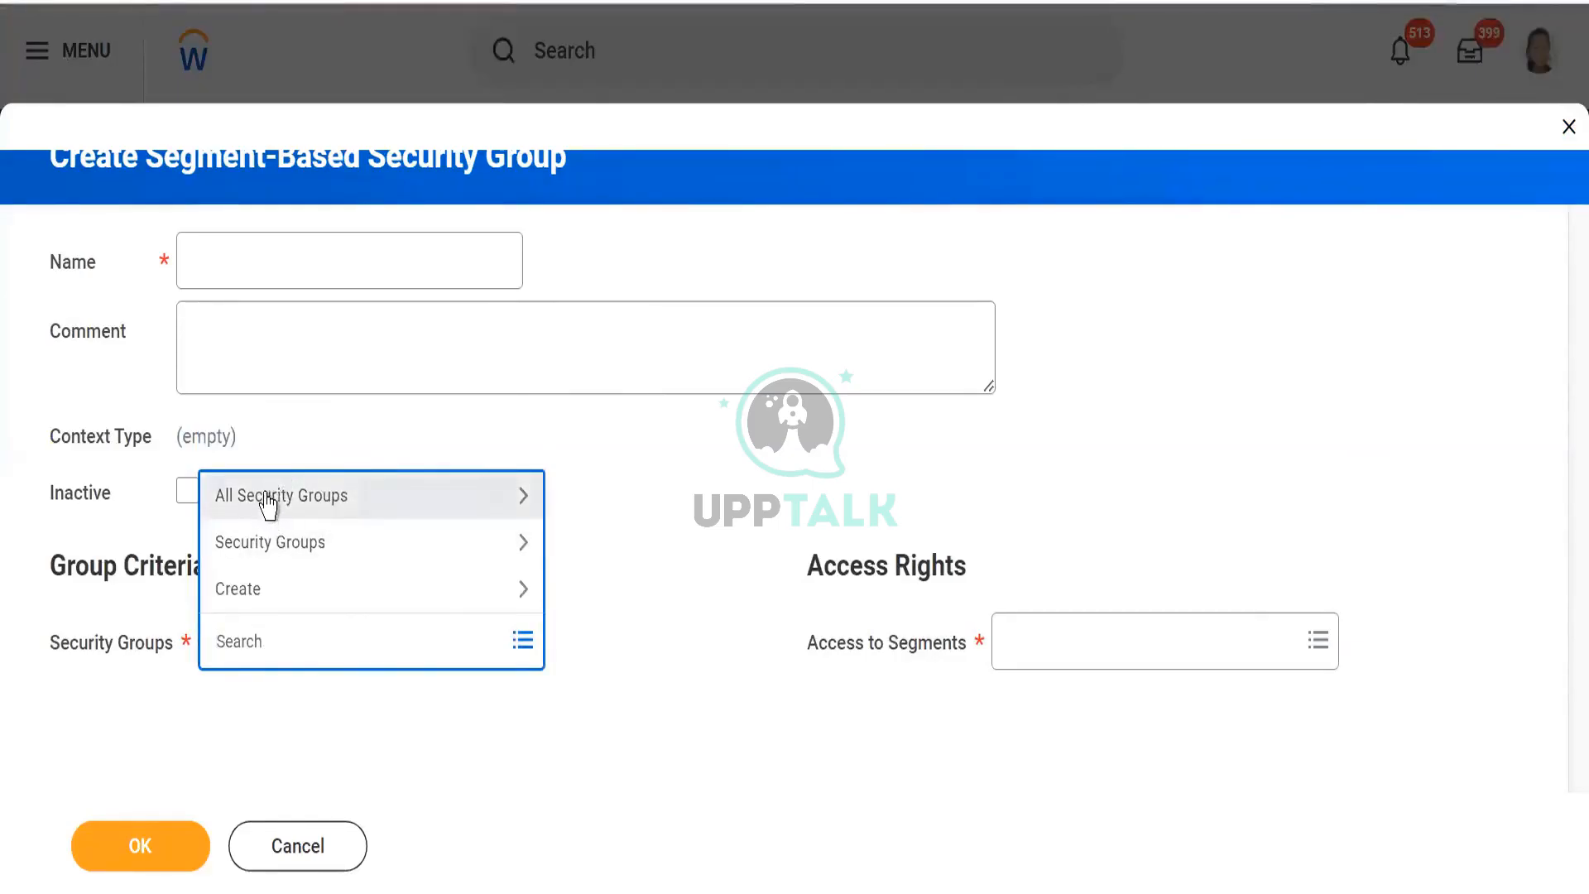
left_click(277, 556)
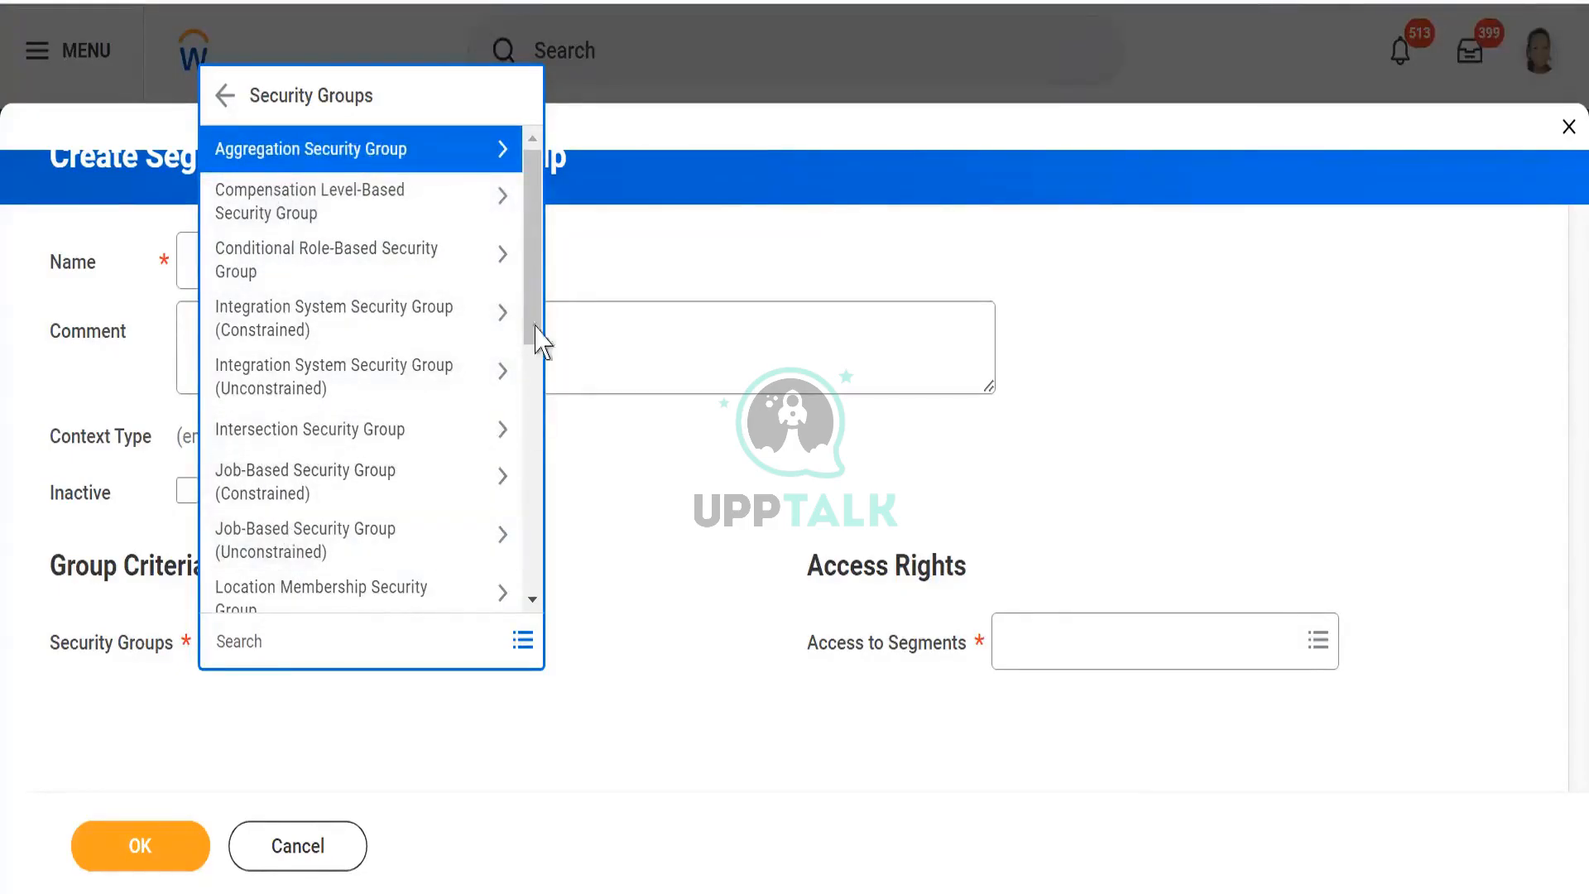
scroll(534, 356, "down", 4)
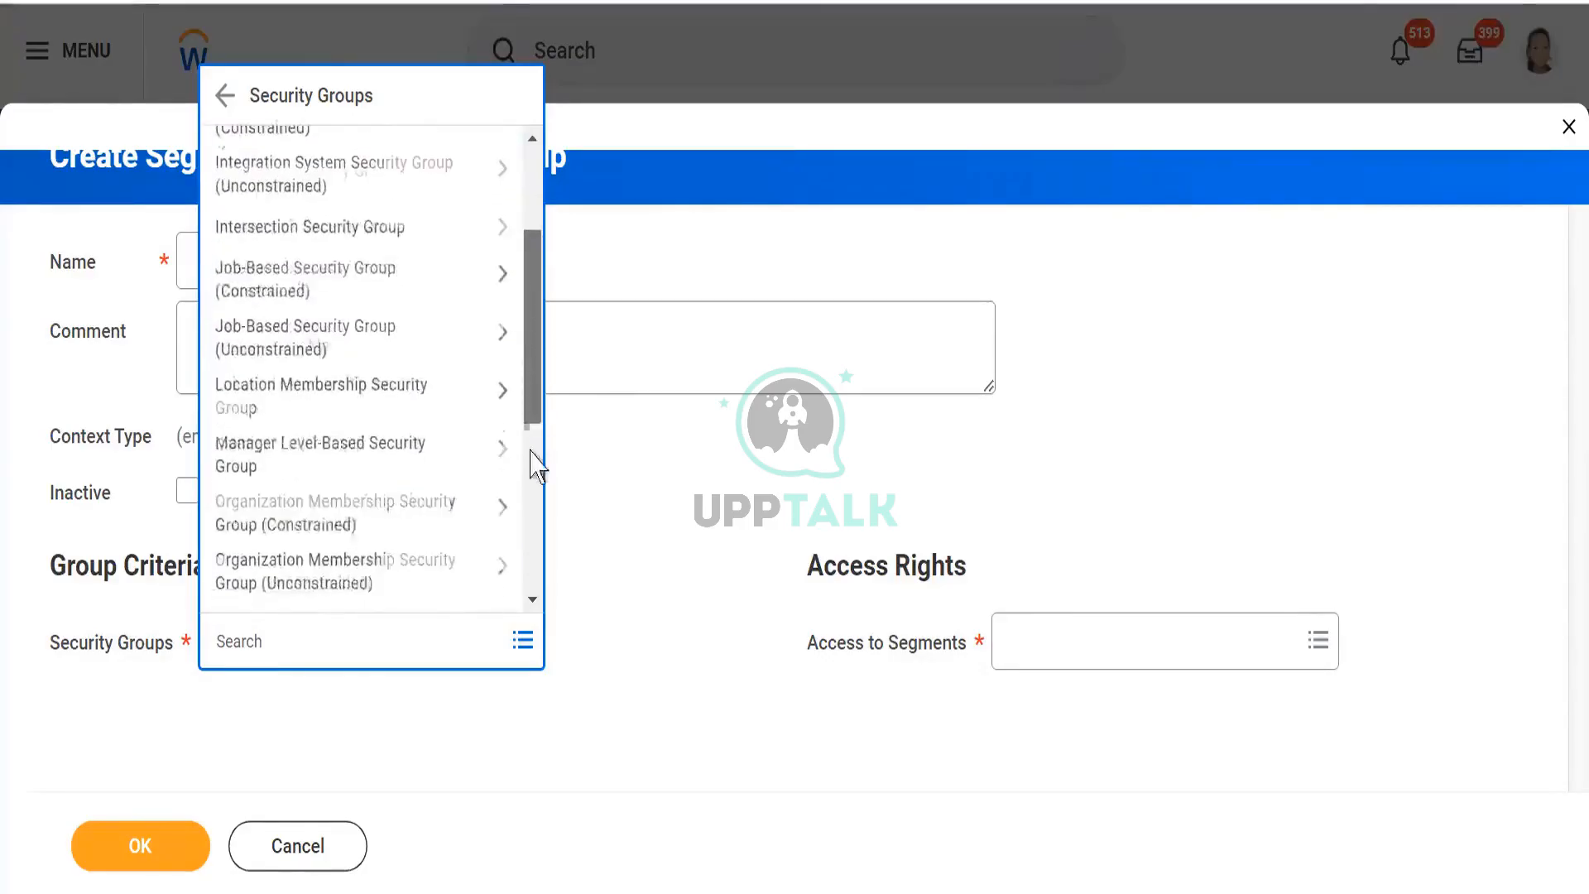
scroll(532, 463, "down", 8)
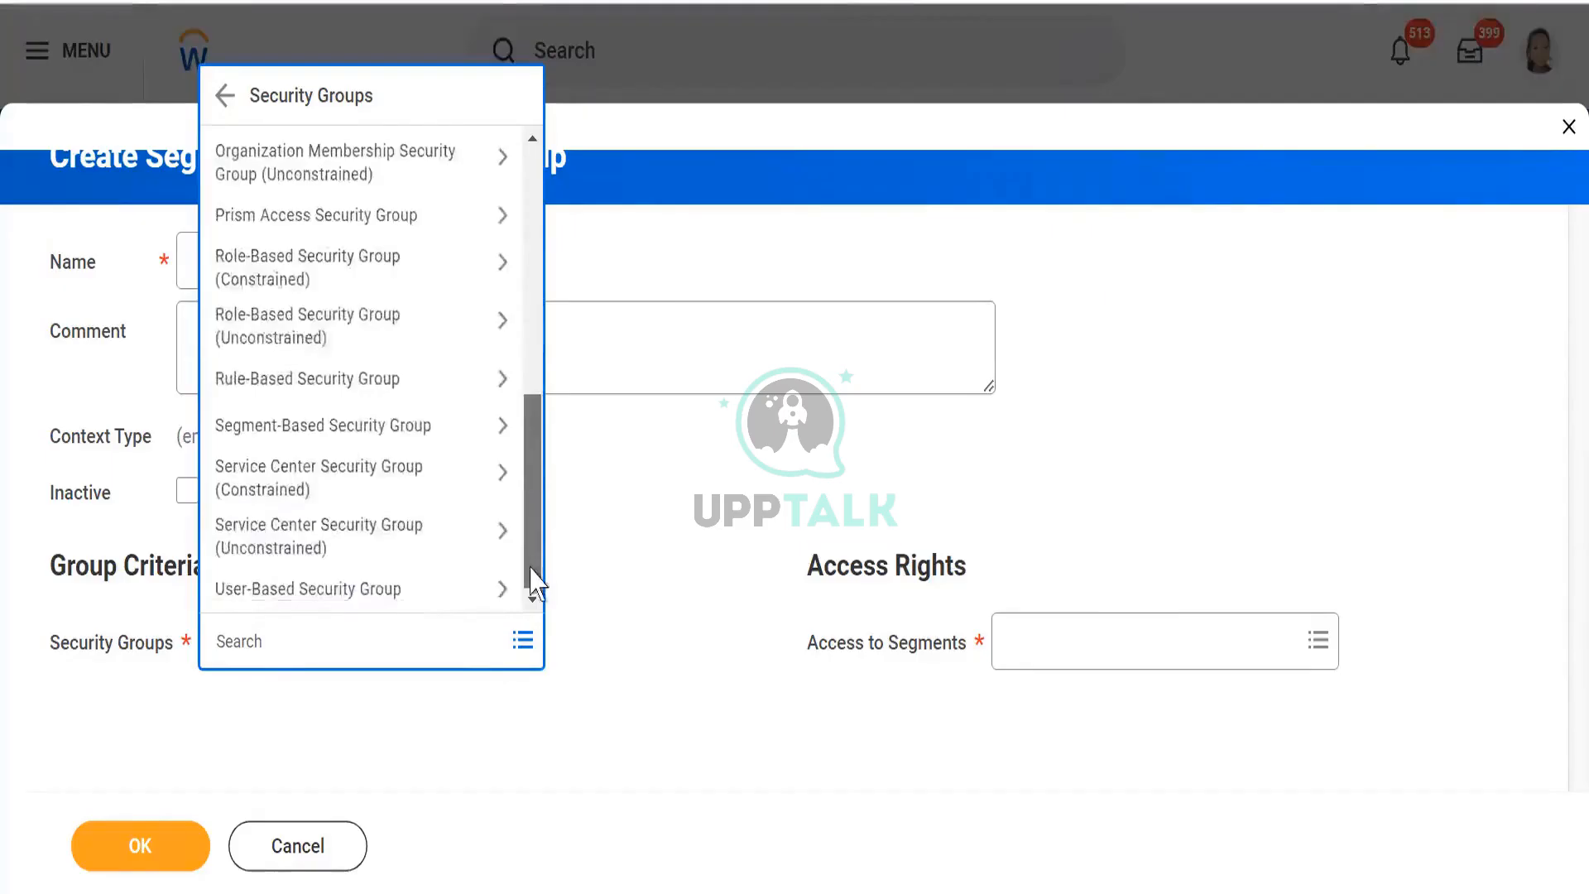
scroll(447, 165, "up", 12)
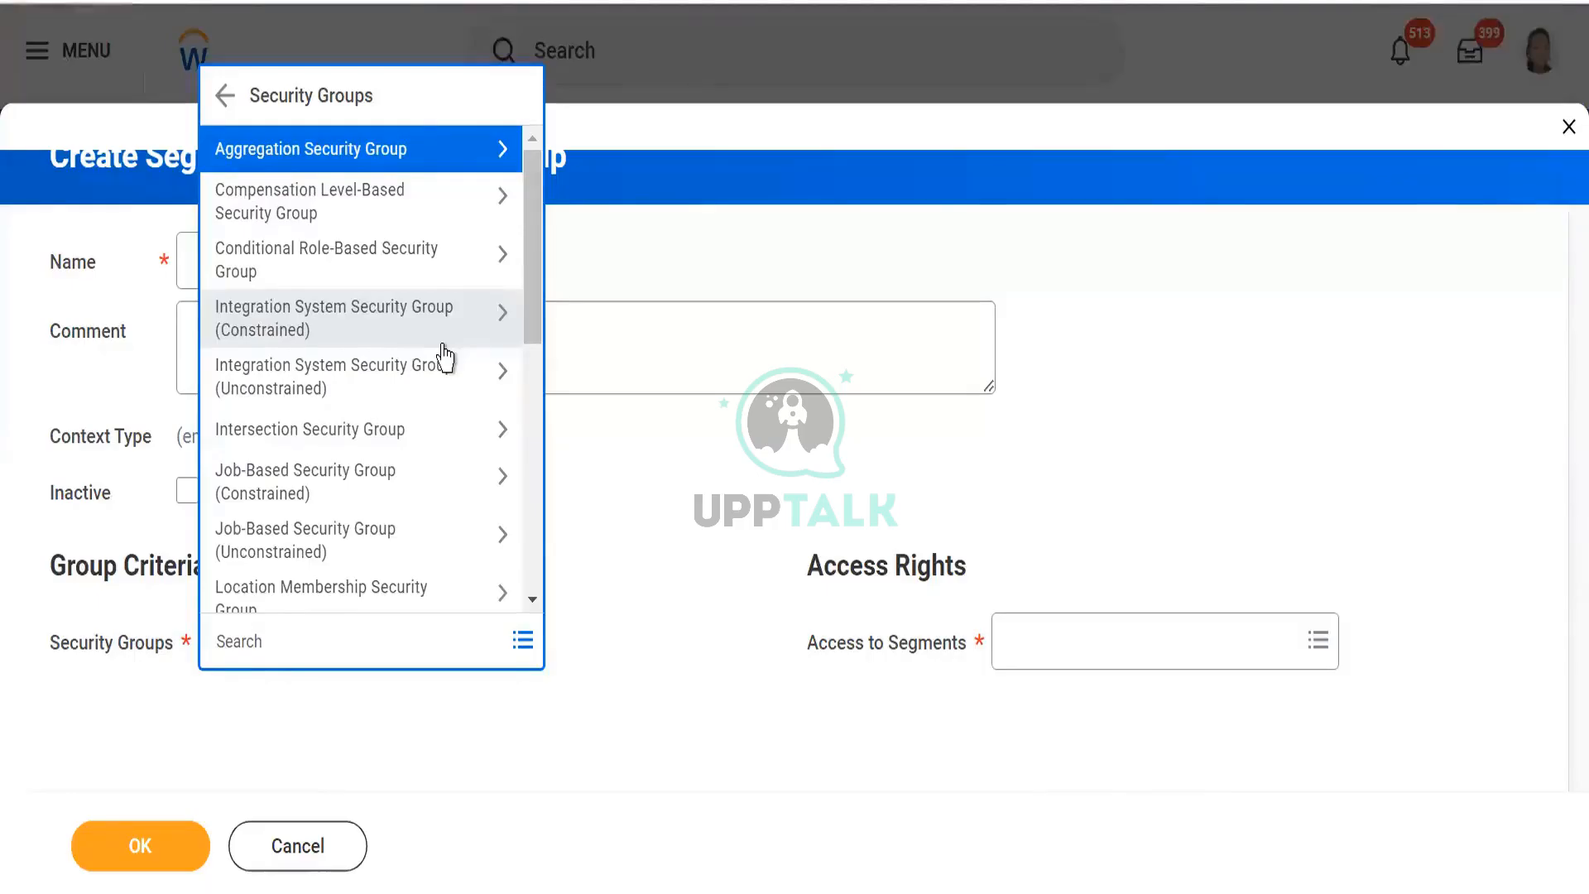
left_click(285, 845)
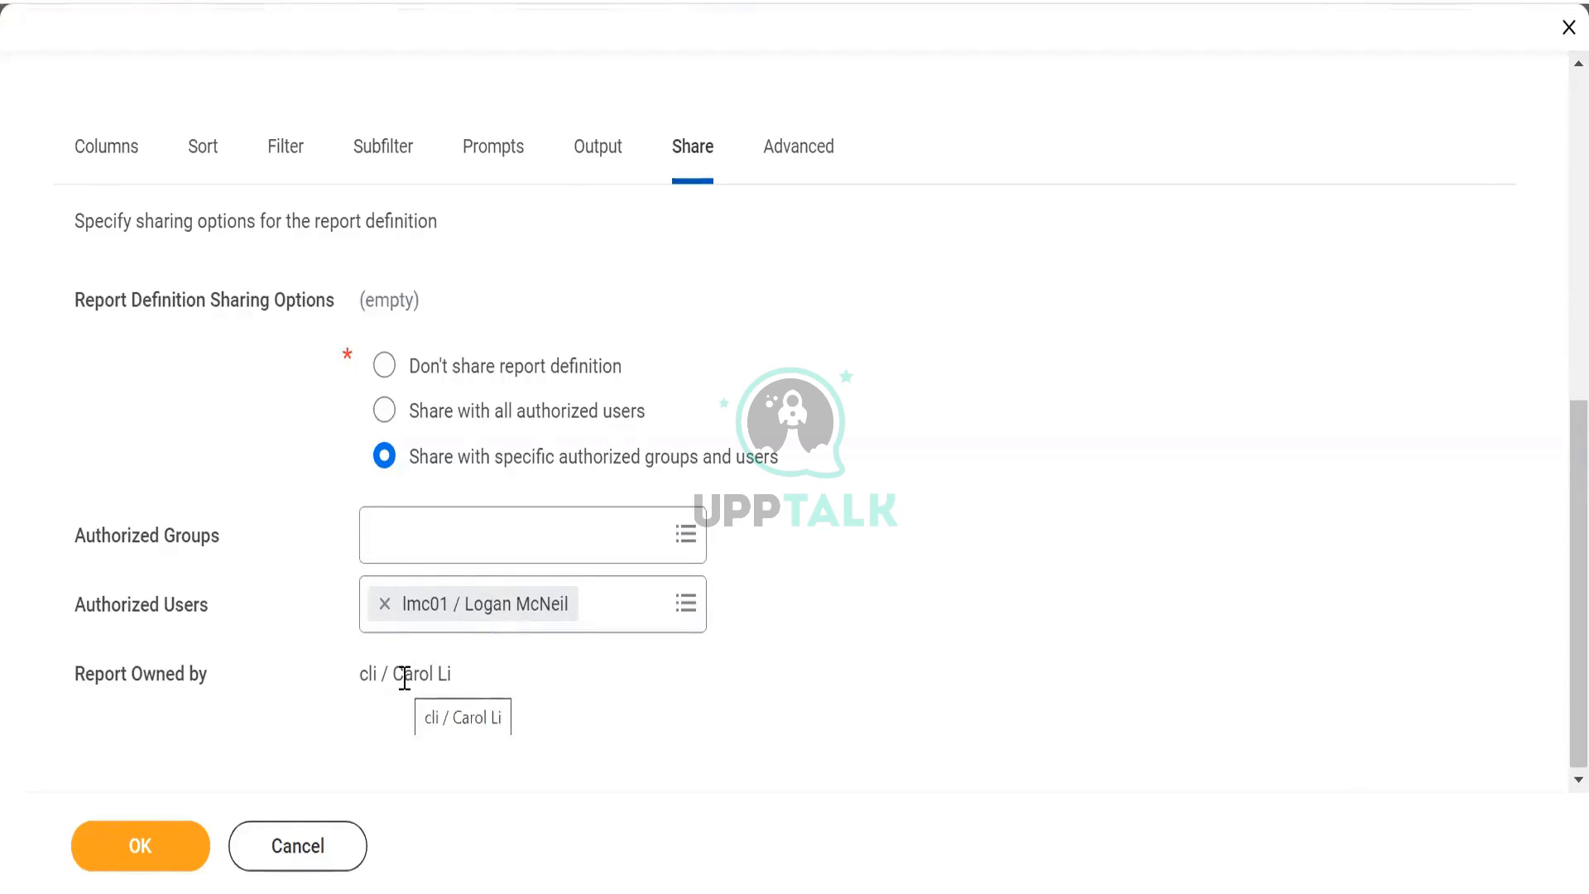
- Check the report's owner against its authorized user in the sharing settings, and save the report definition
double_click(357, 679)
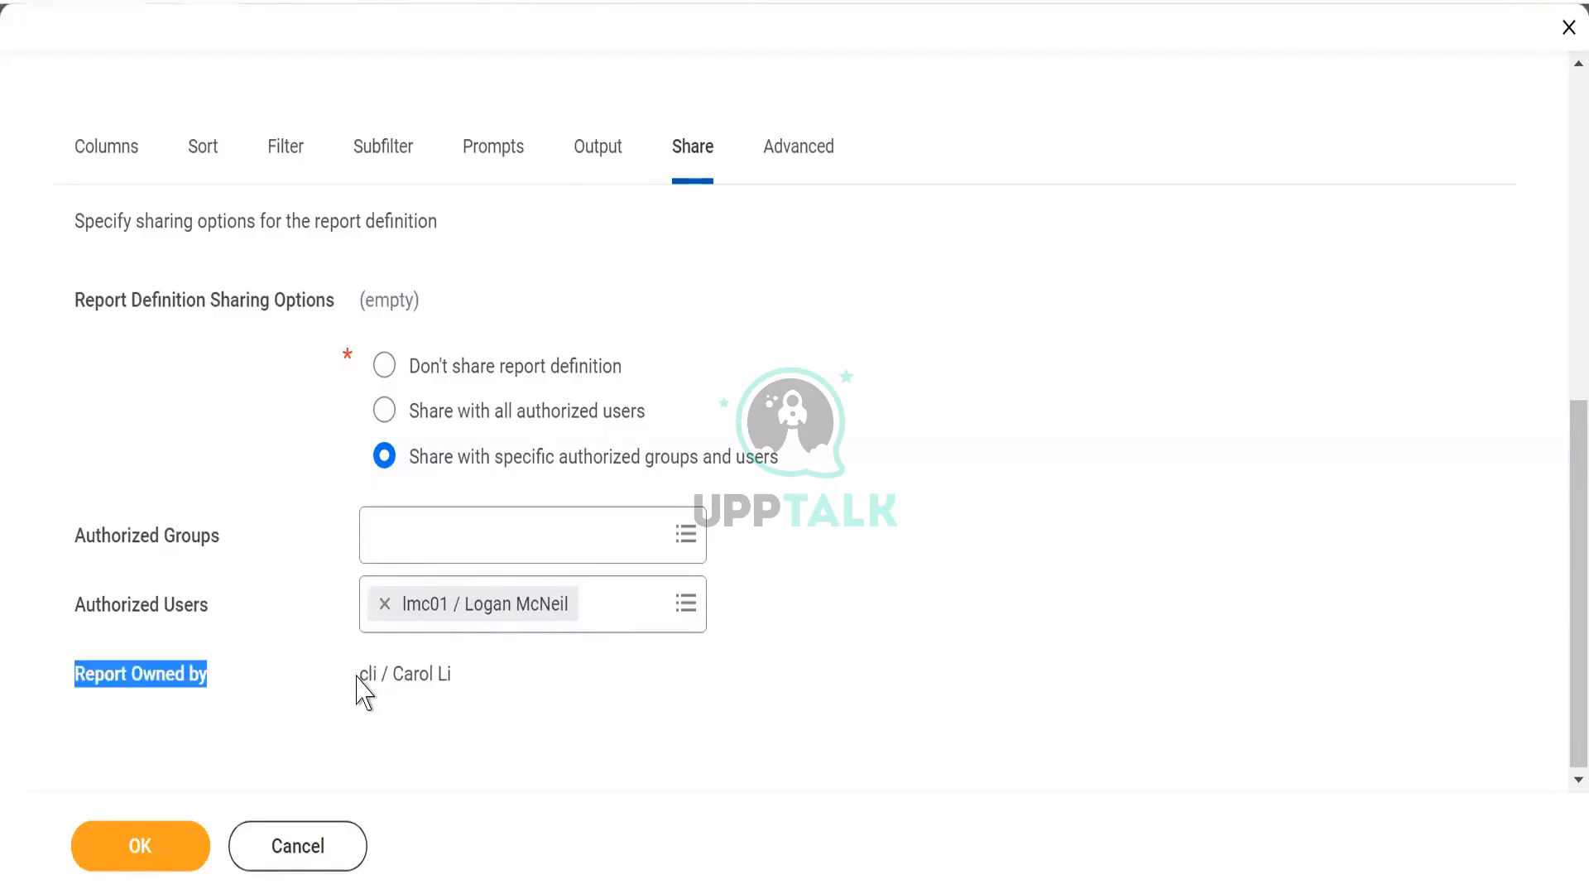
triple_click(413, 672)
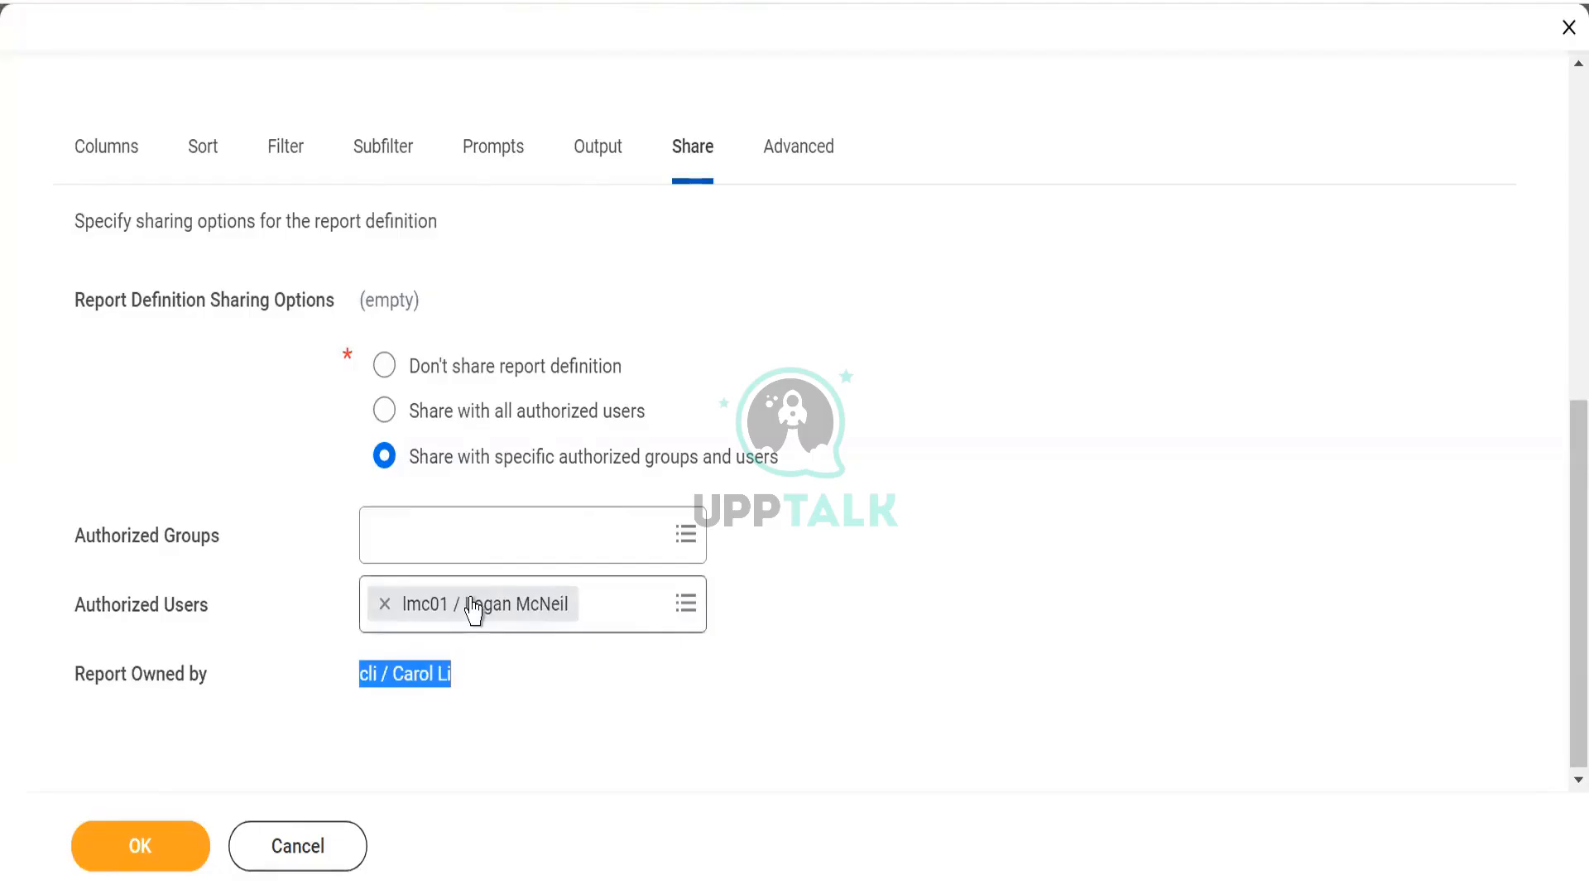
left_click(991, 572)
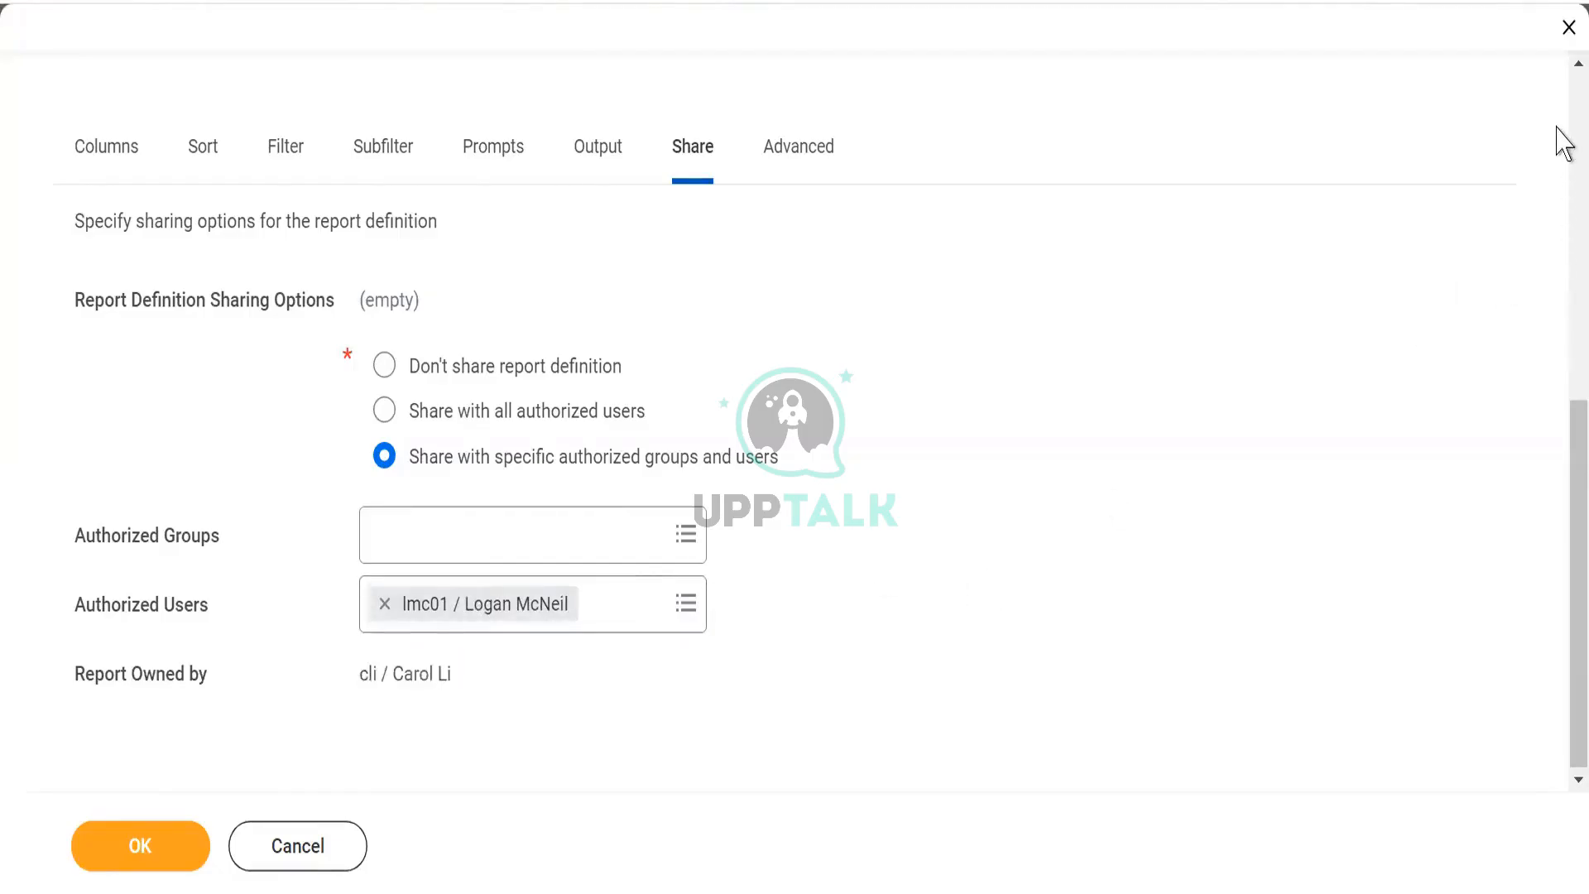
scroll(1562, 143, "up", 8)
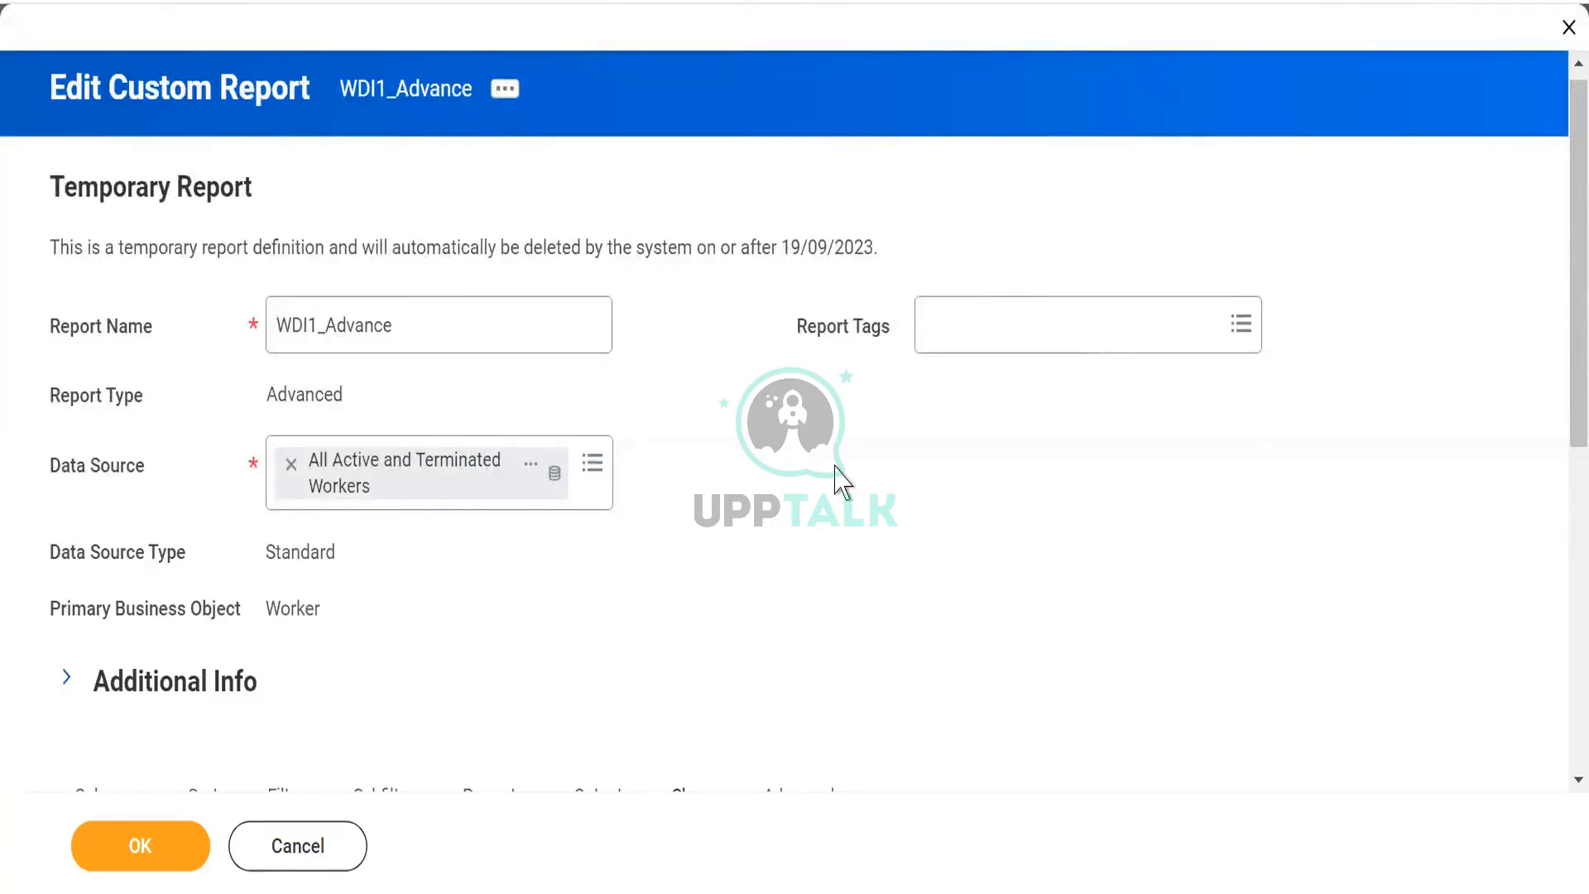
left_click(506, 89)
left_click(142, 848)
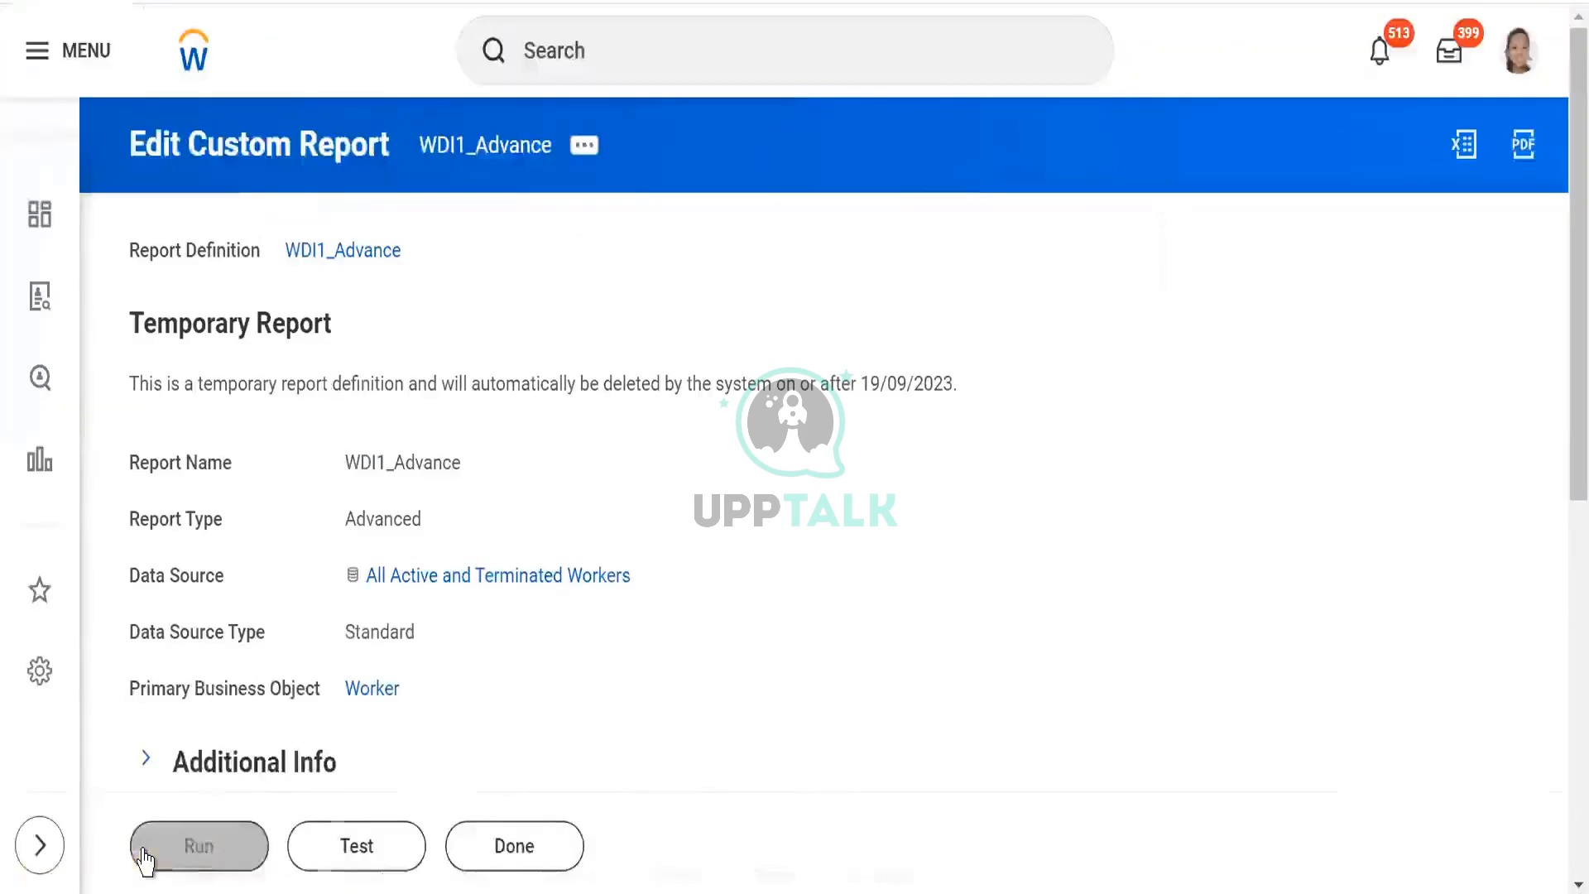
- Transfer ownership of WDI1_Advance to the colleague, finding the new owner by first name
left_click(582, 156)
mouse_move(736, 263)
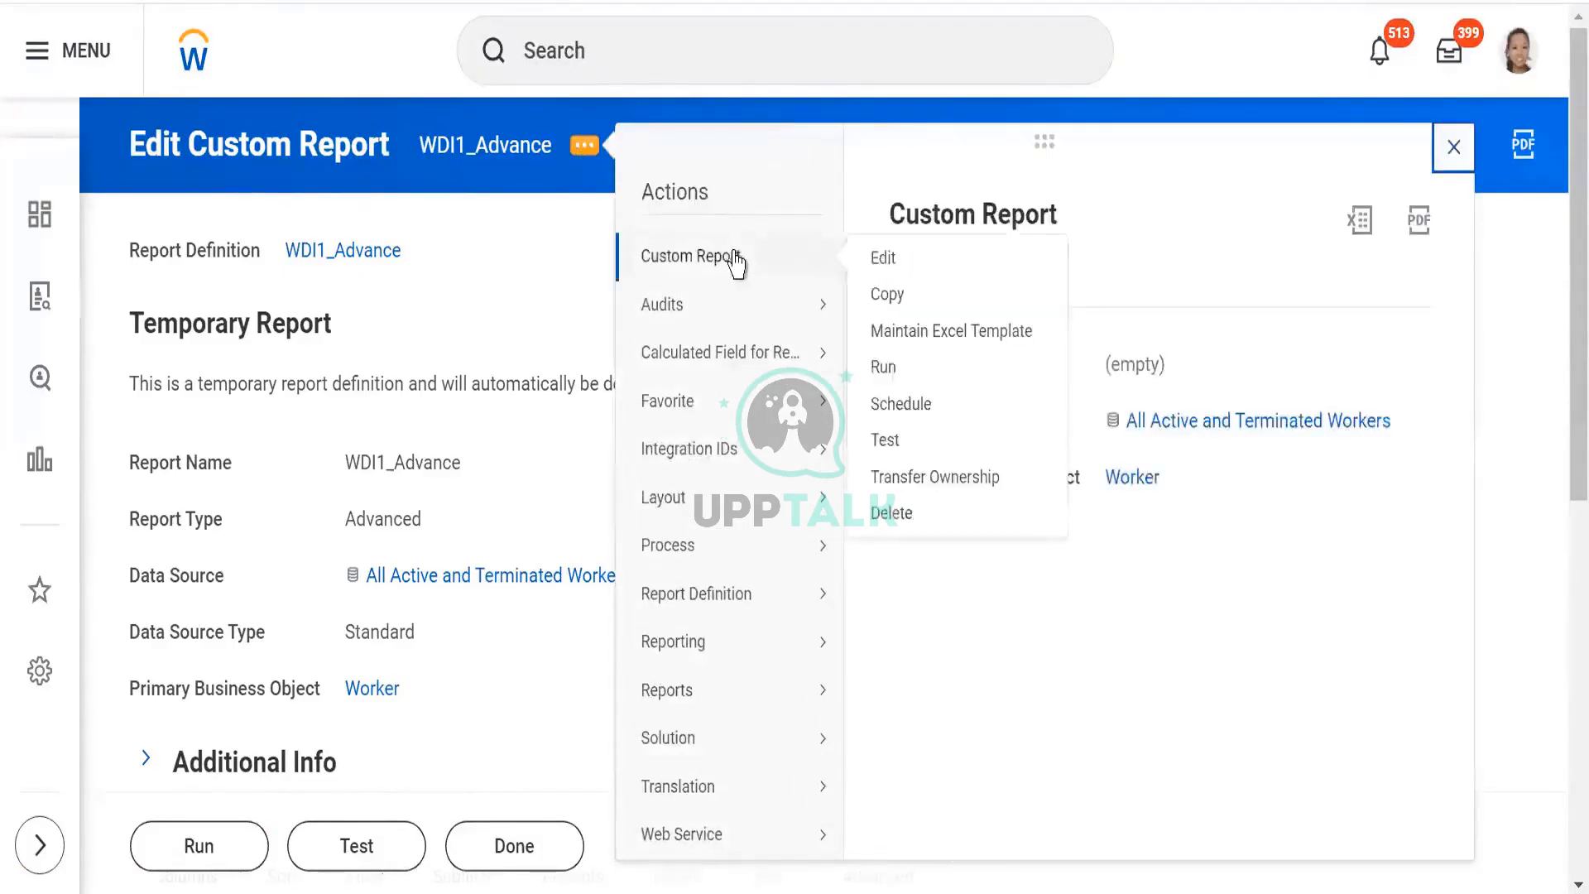
left_click(893, 478)
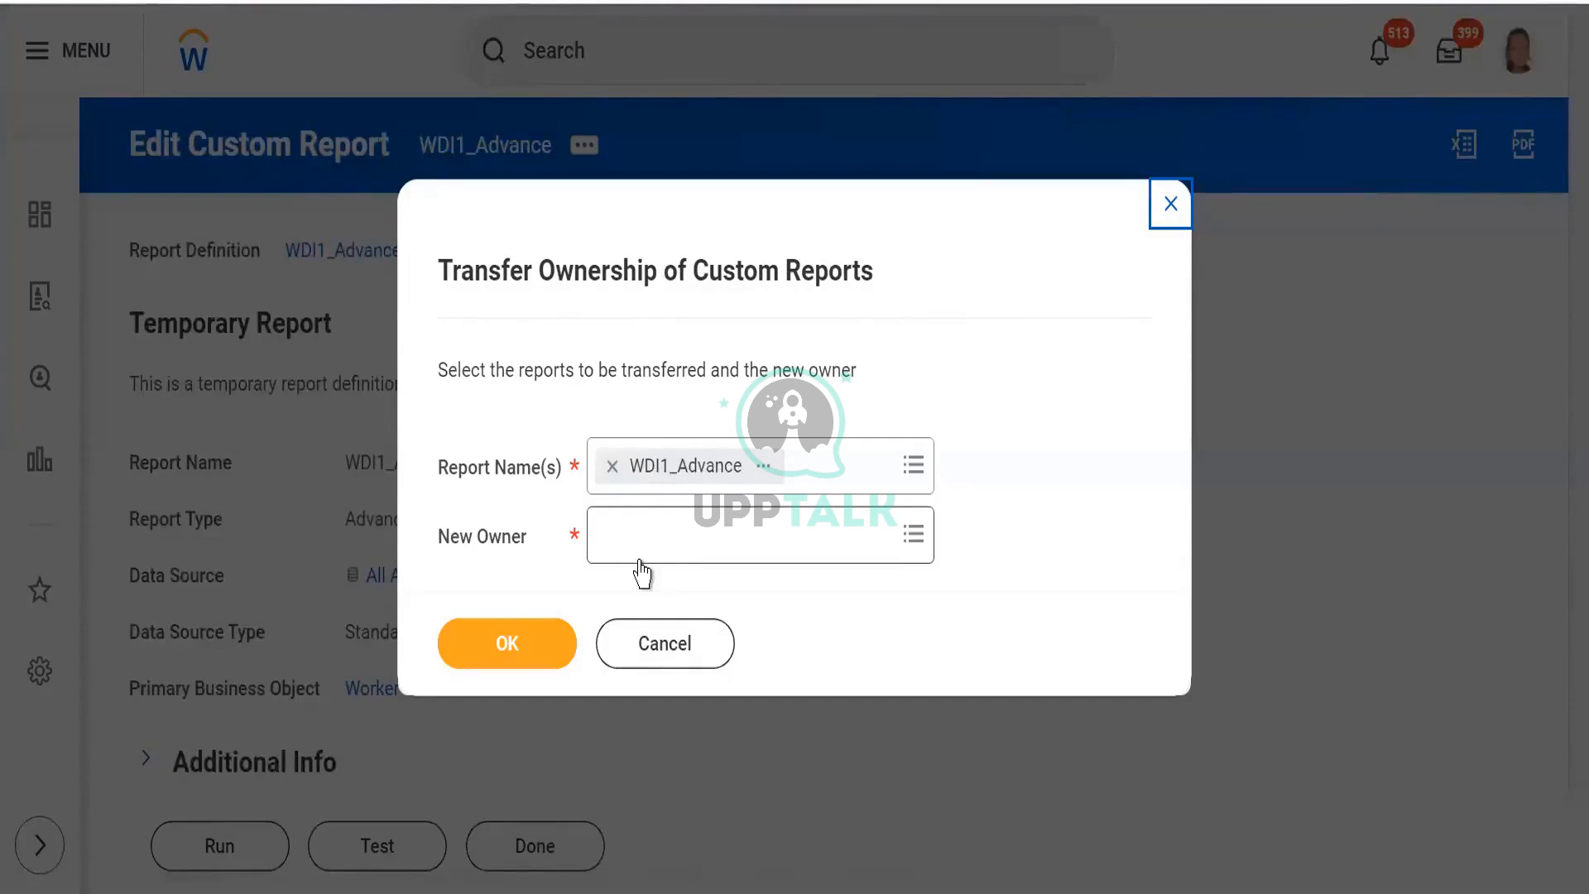
left_click(641, 561)
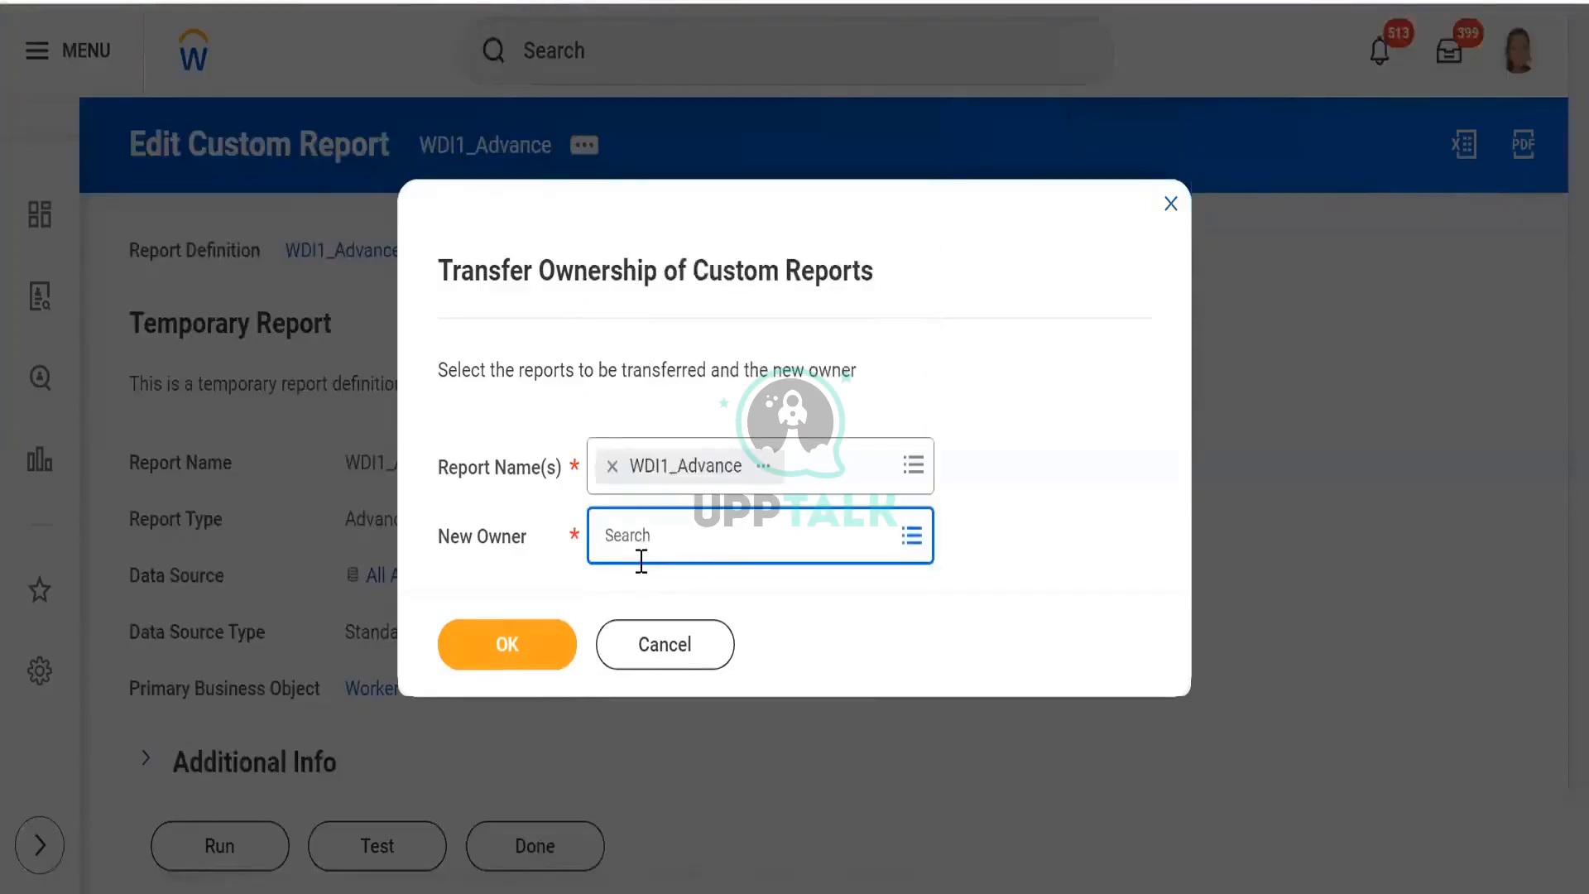
type("logan")
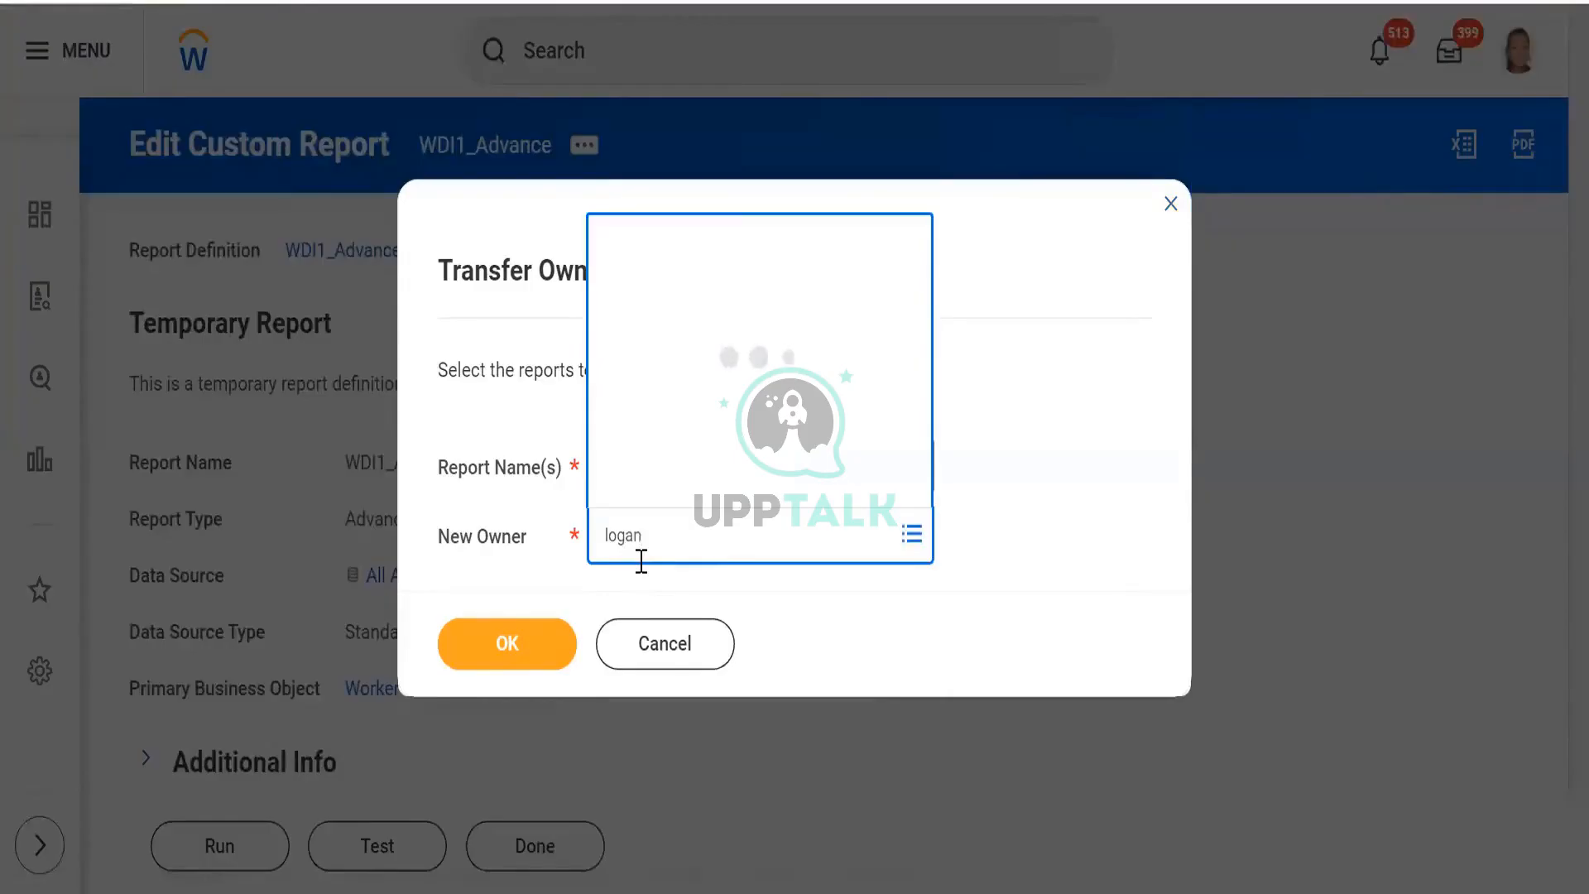
key("Return")
left_click(487, 650)
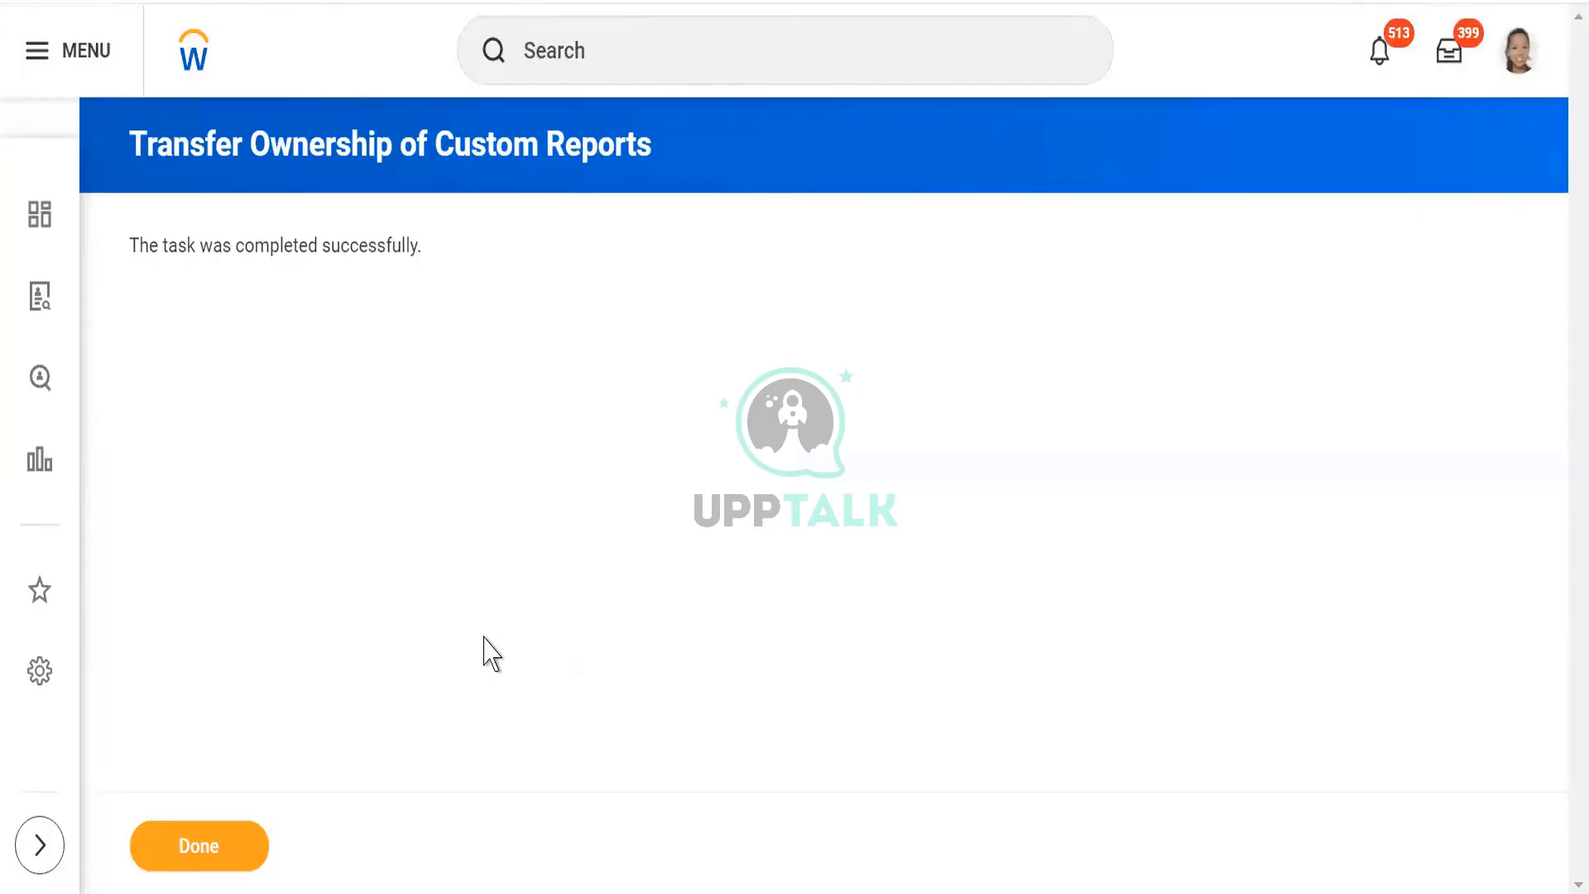
- Try to find WDI1_Advance again from the recent searches, and read and close the error details
left_click(591, 55)
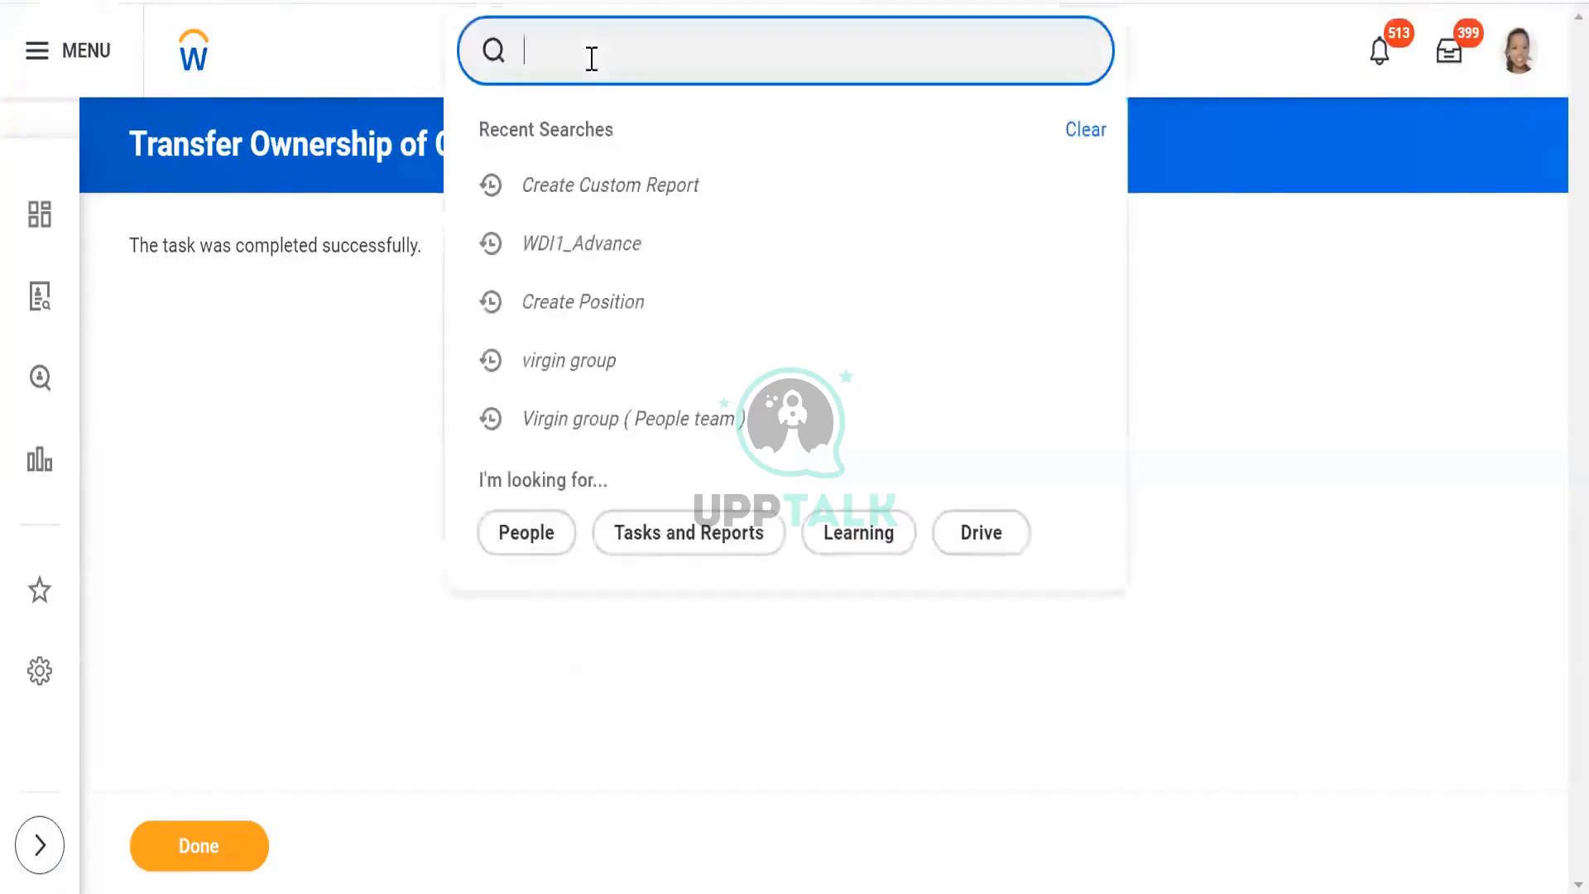
left_click(550, 245)
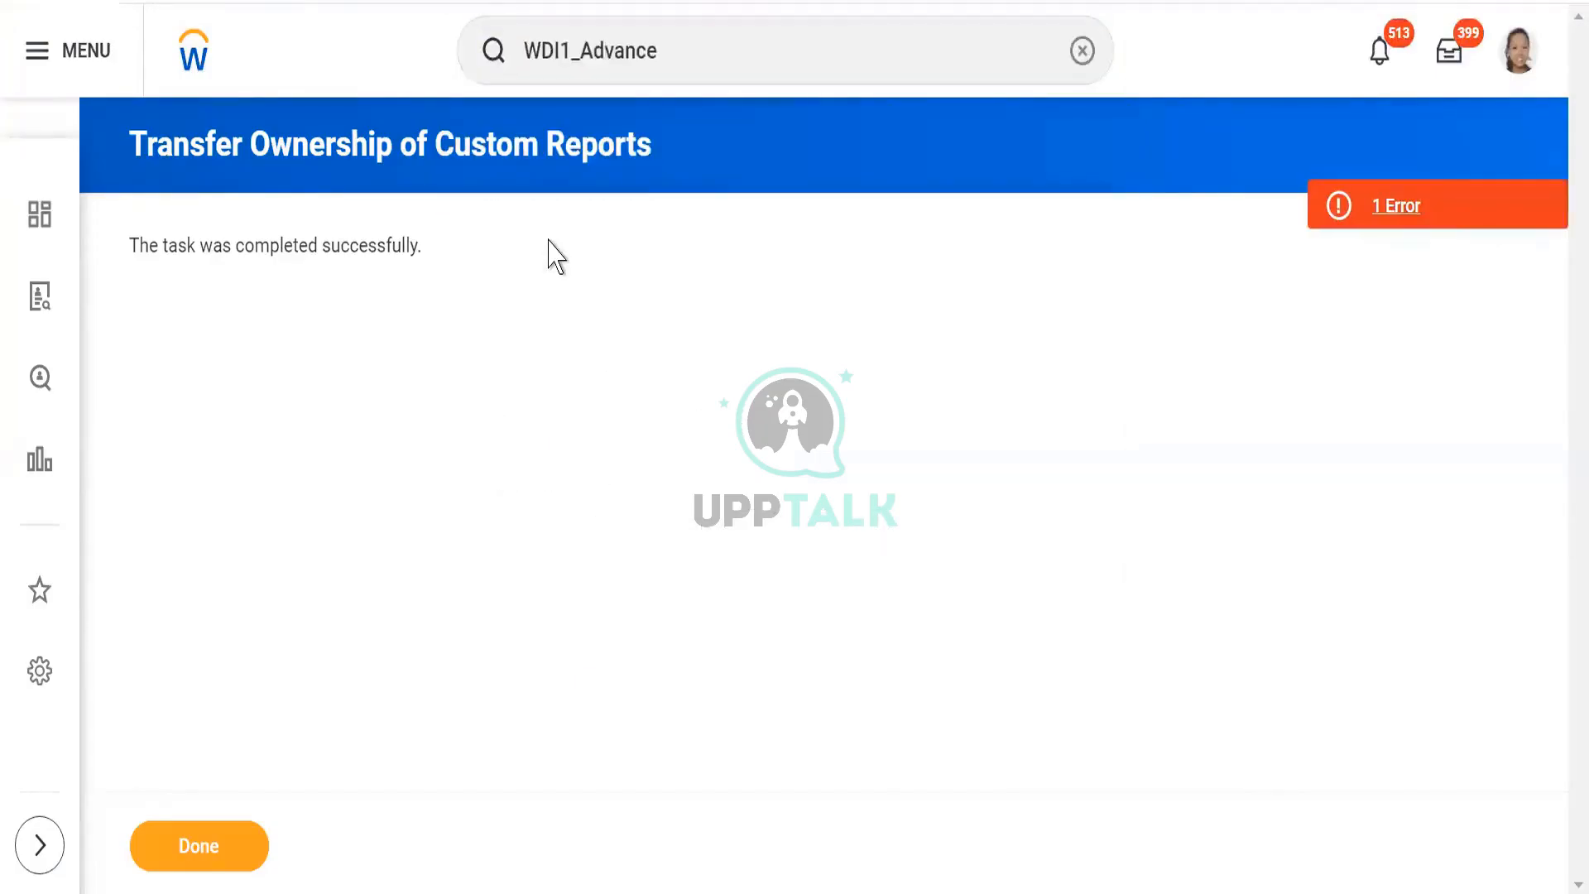
left_click(1467, 224)
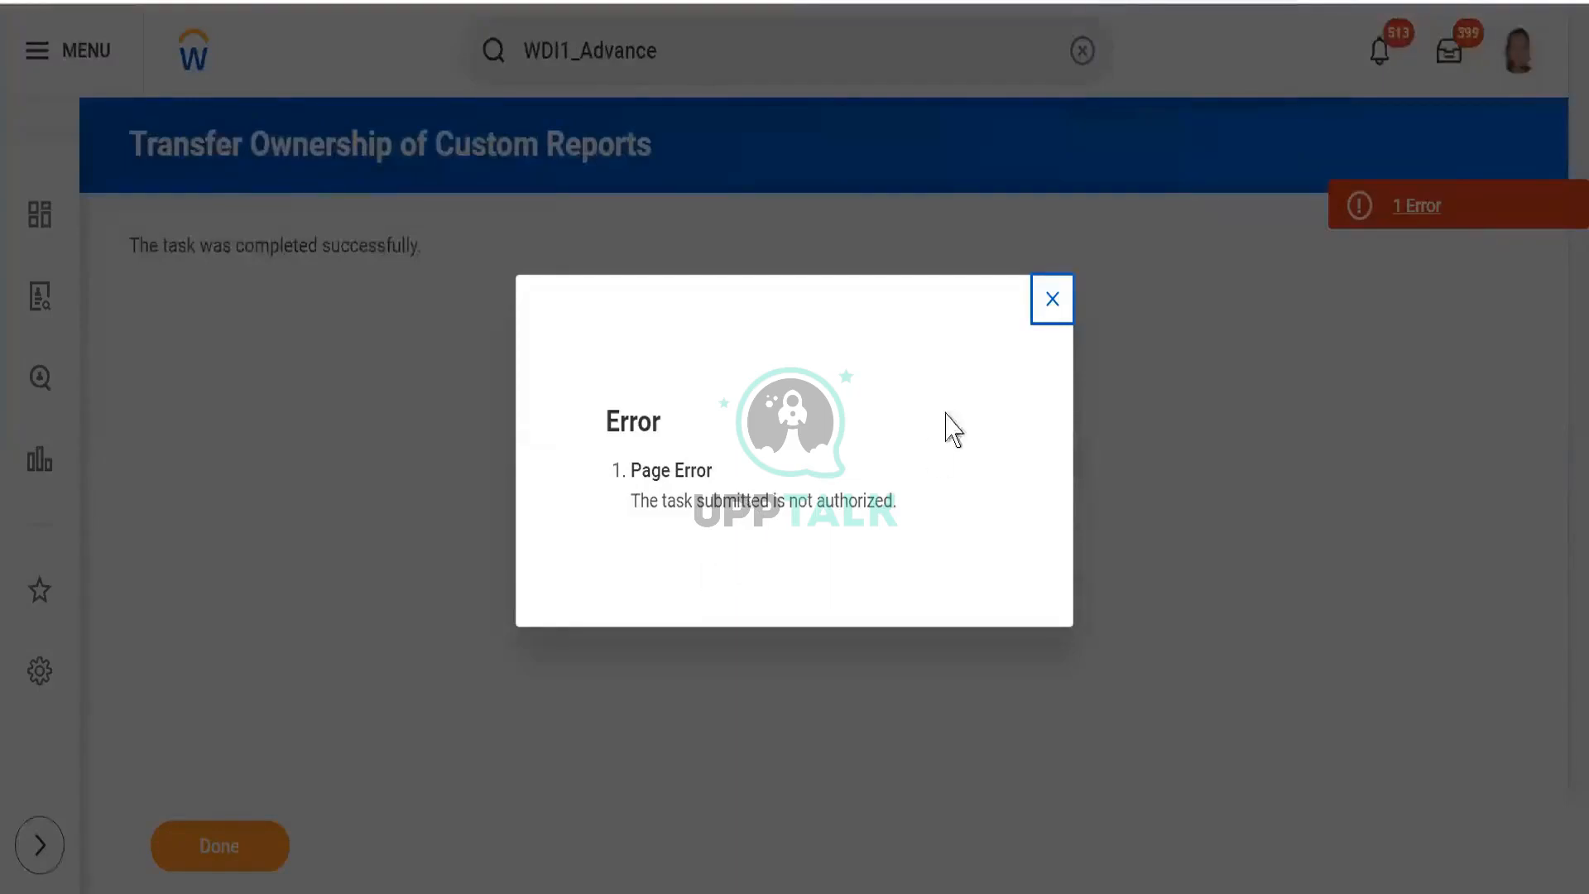
left_click(1051, 302)
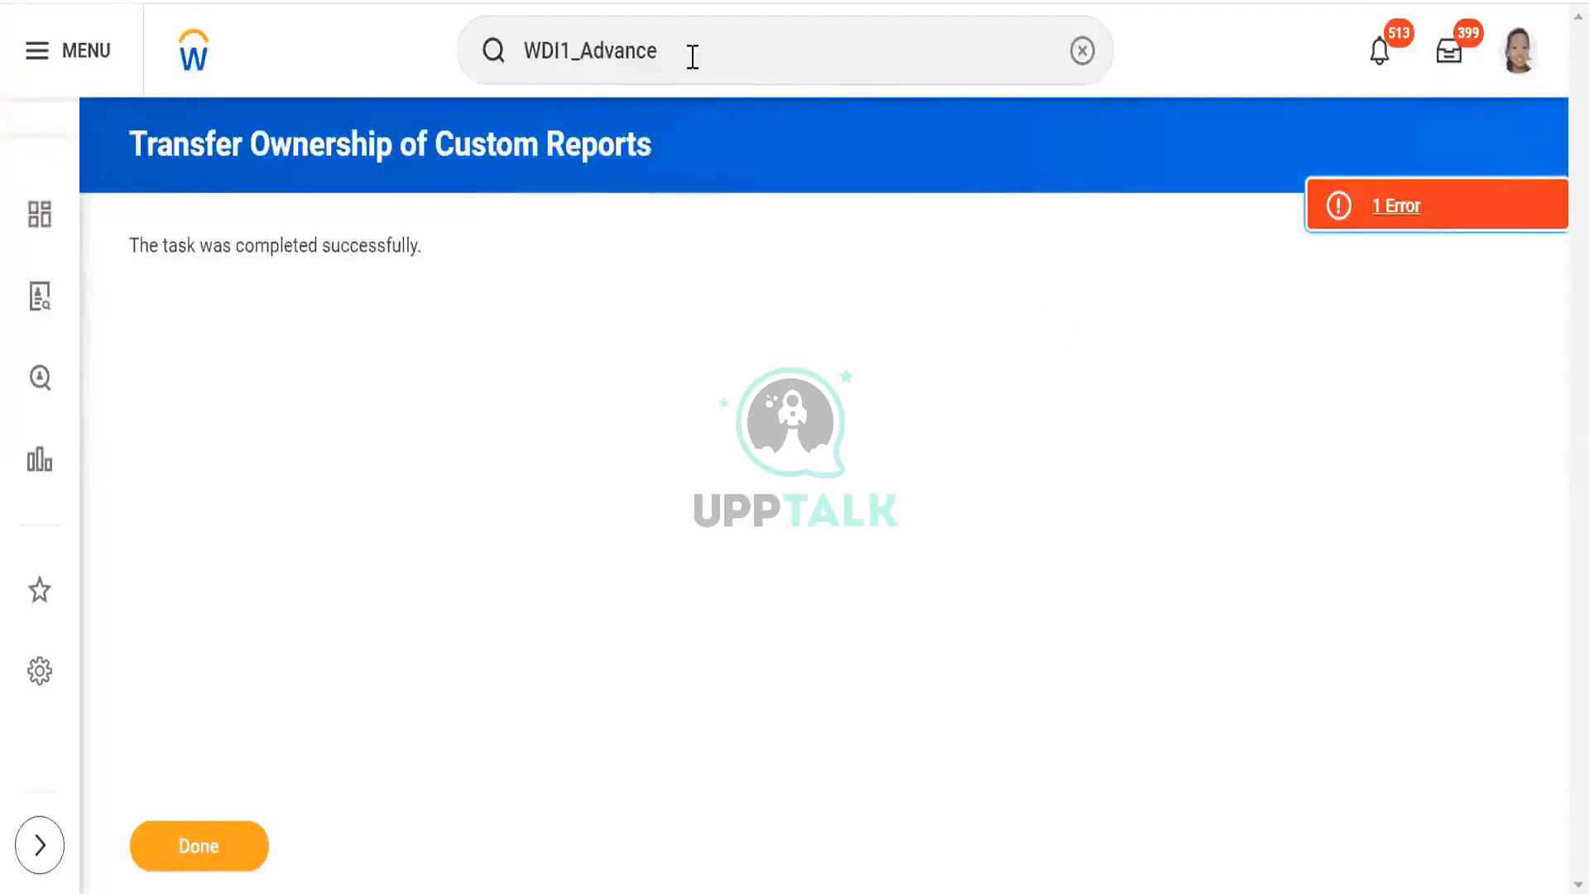
- Return to the home page and search for the WDI1_Advance report
left_click(697, 52)
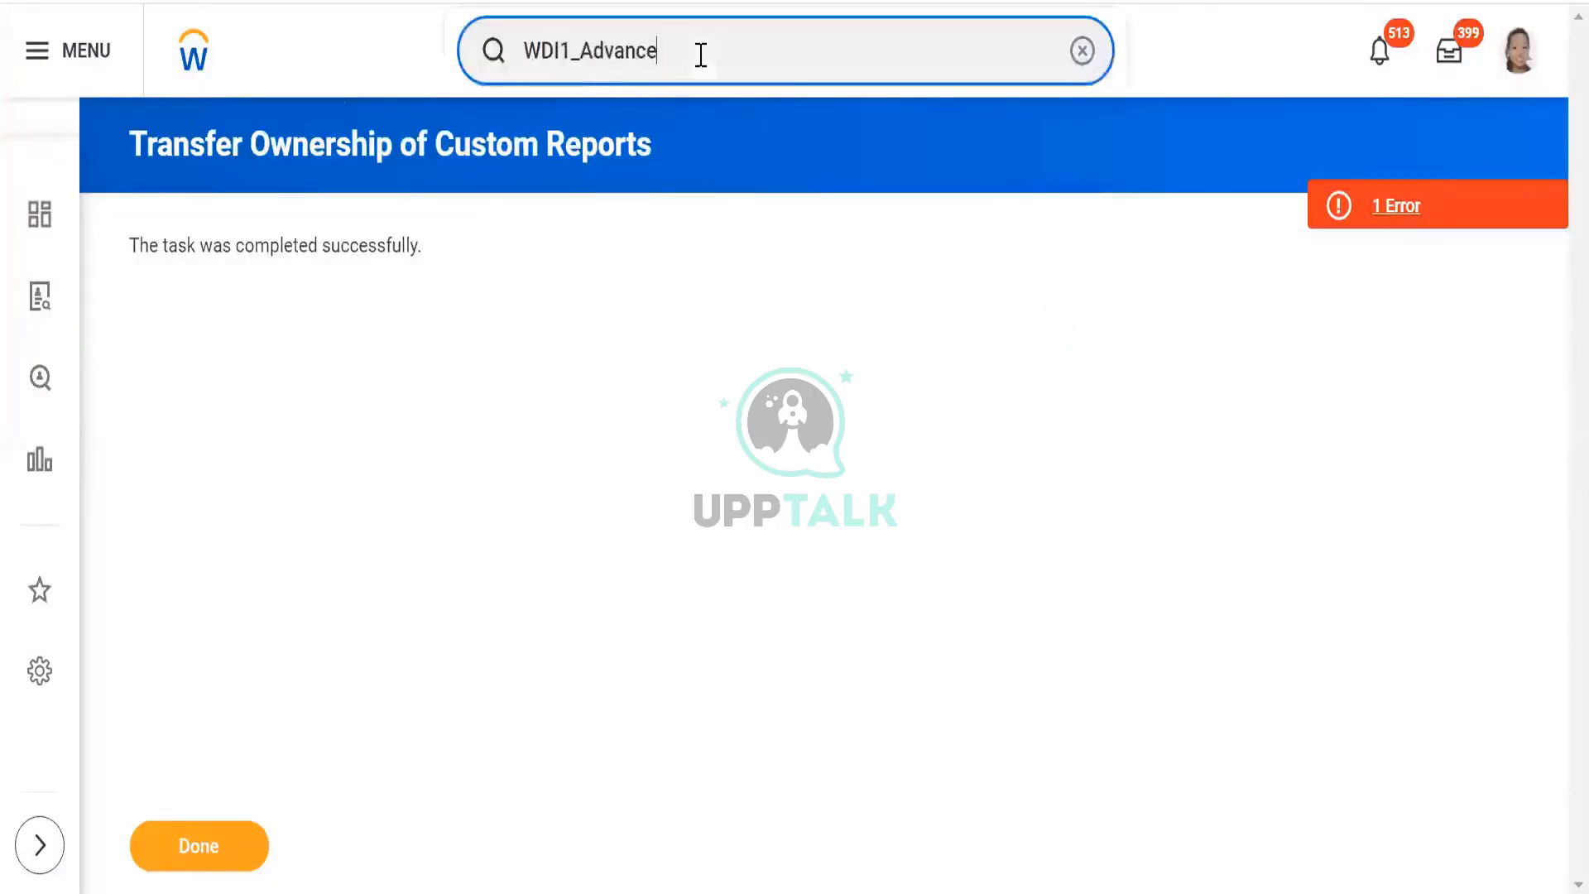
left_click(199, 60)
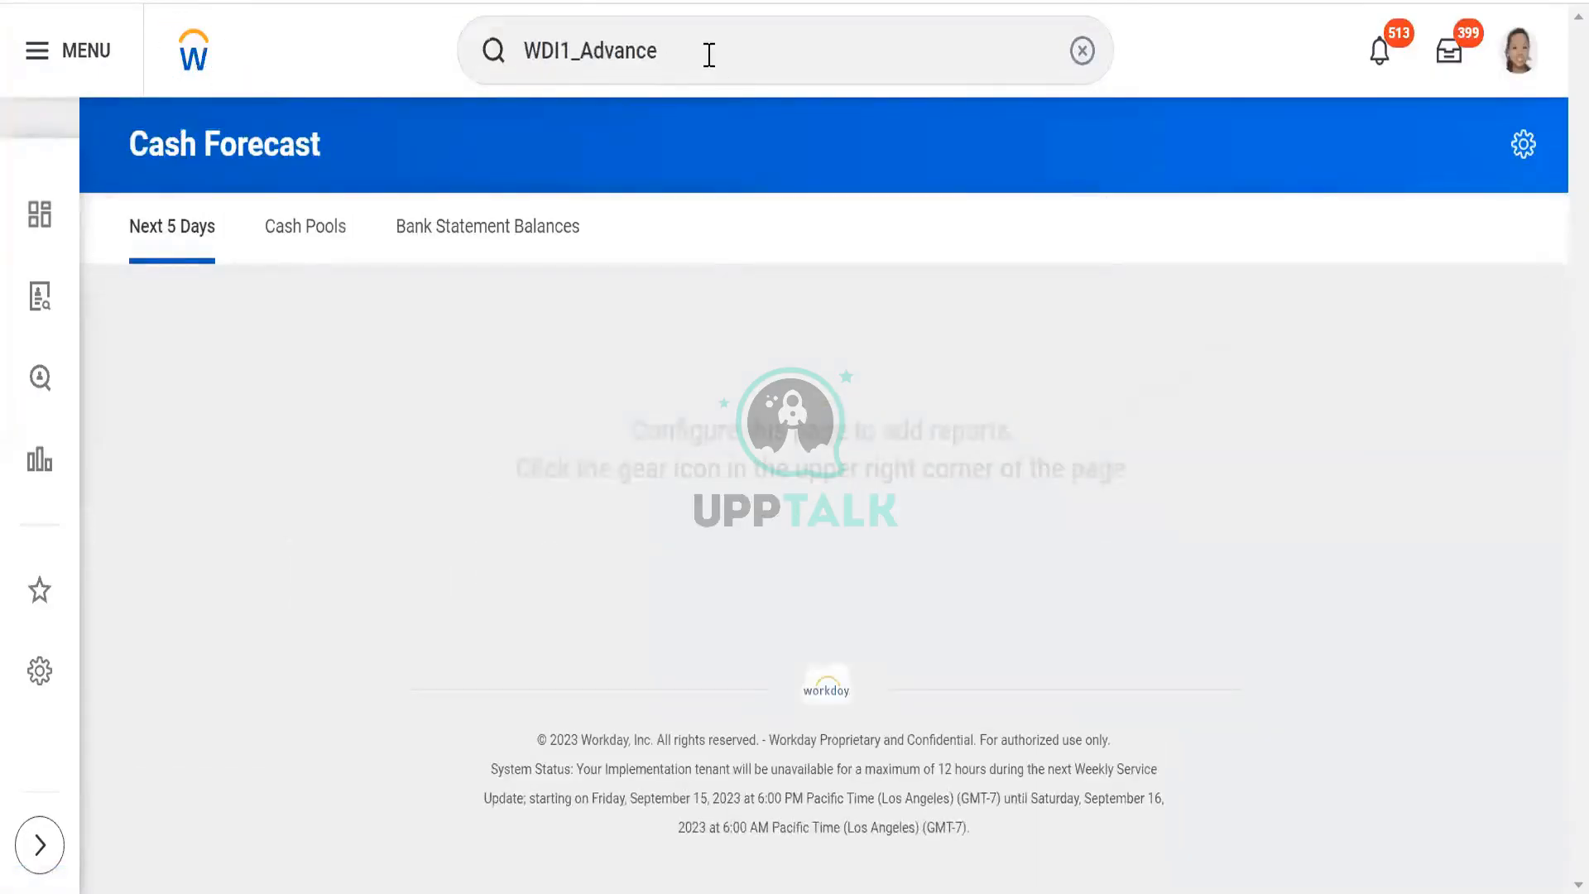
left_click(709, 55)
key("Return")
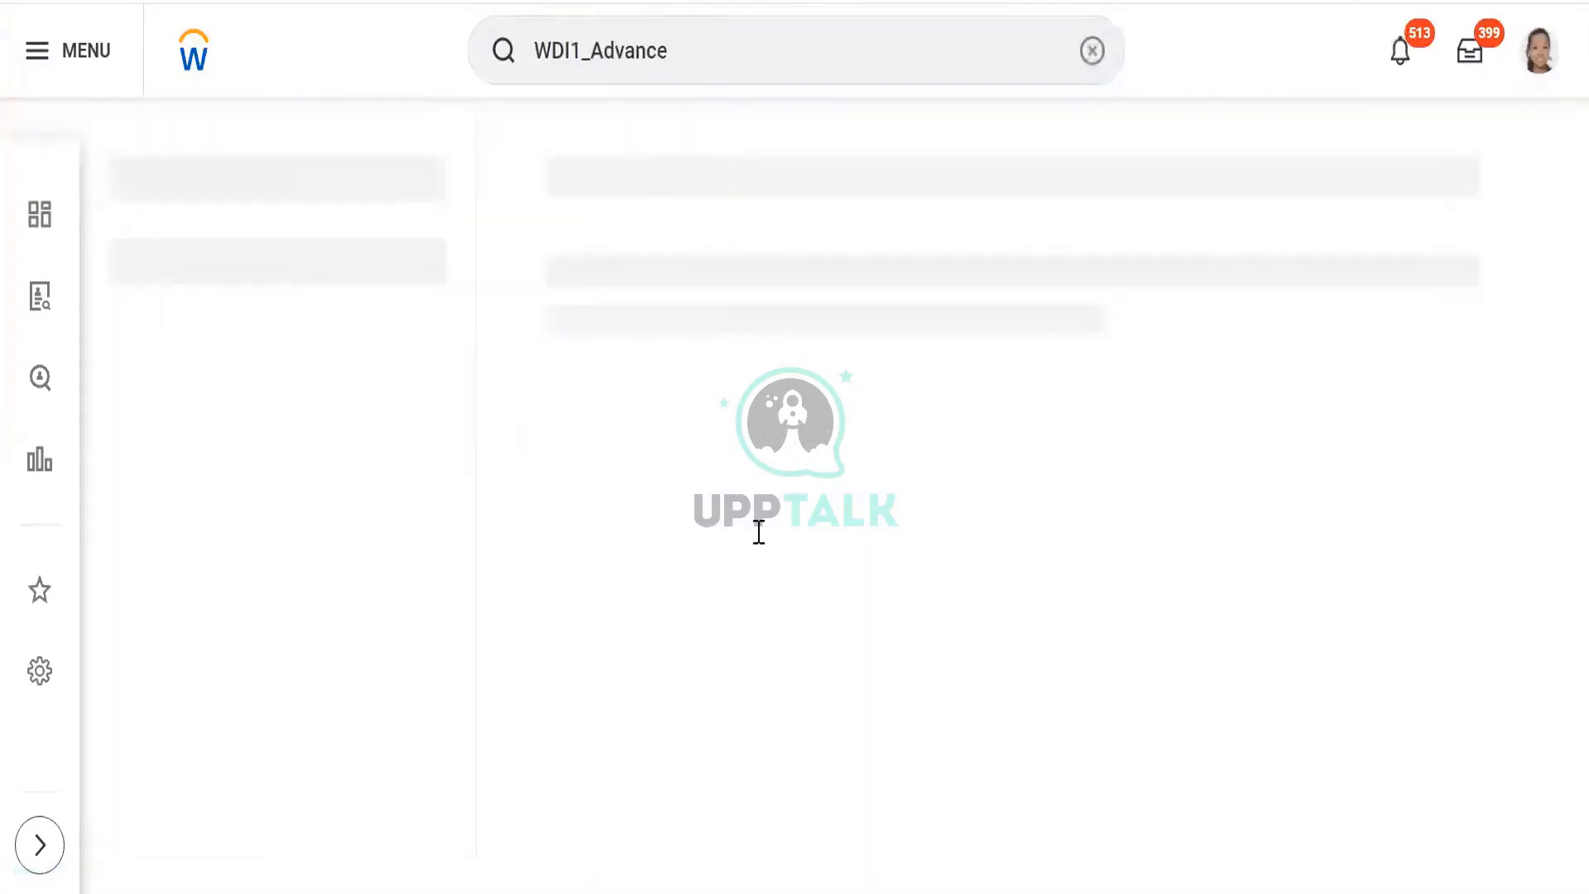
left_click(794, 692)
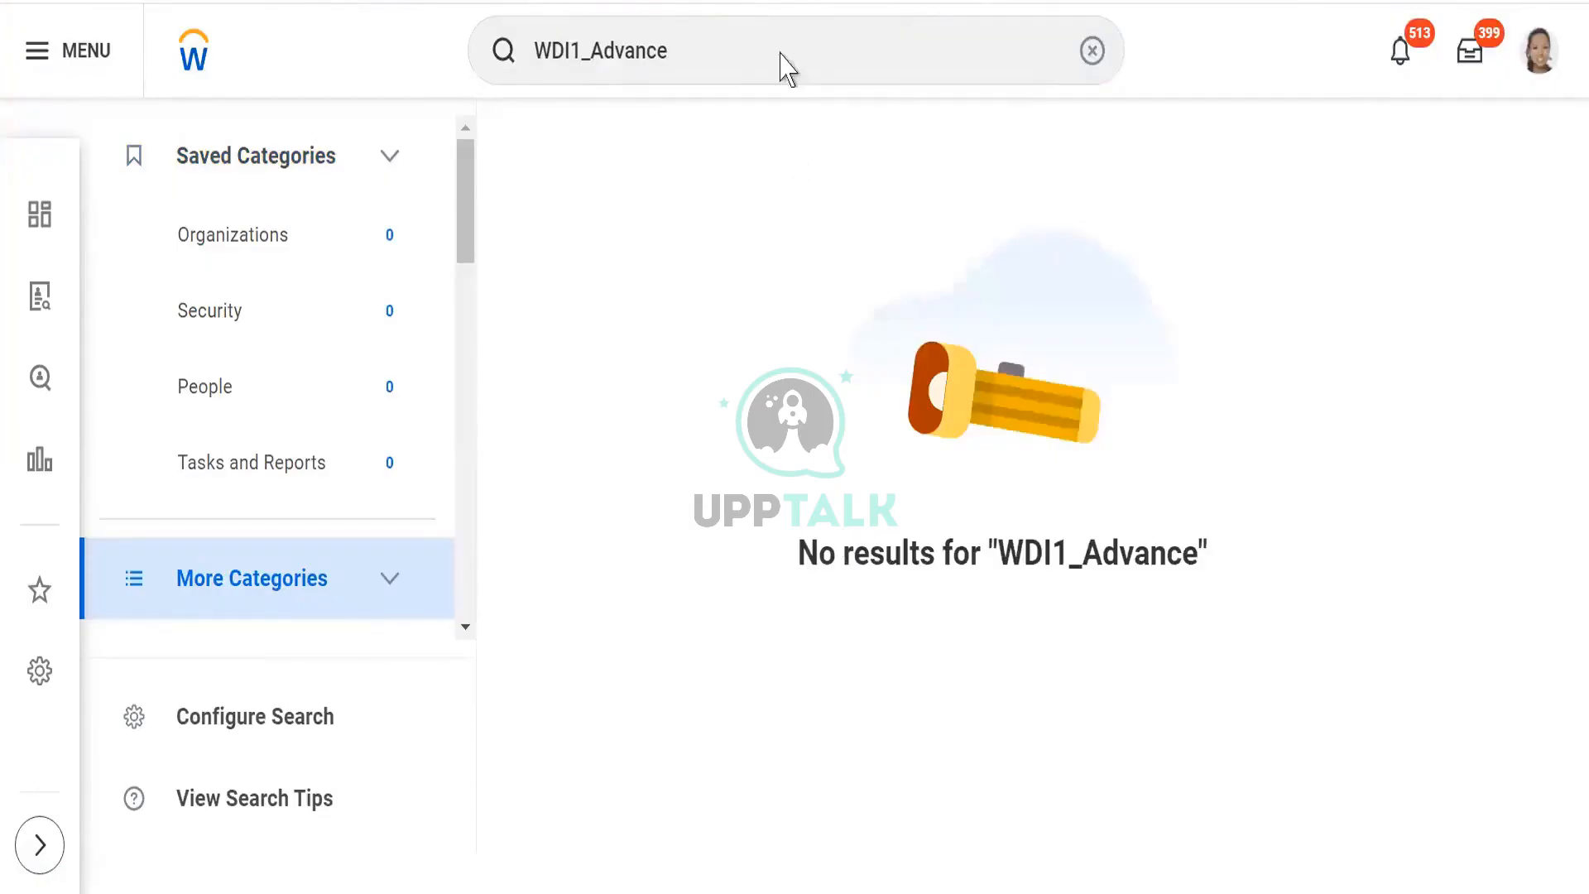
- Search for the Start Proxy task and open it
left_click(711, 53)
left_click(711, 53)
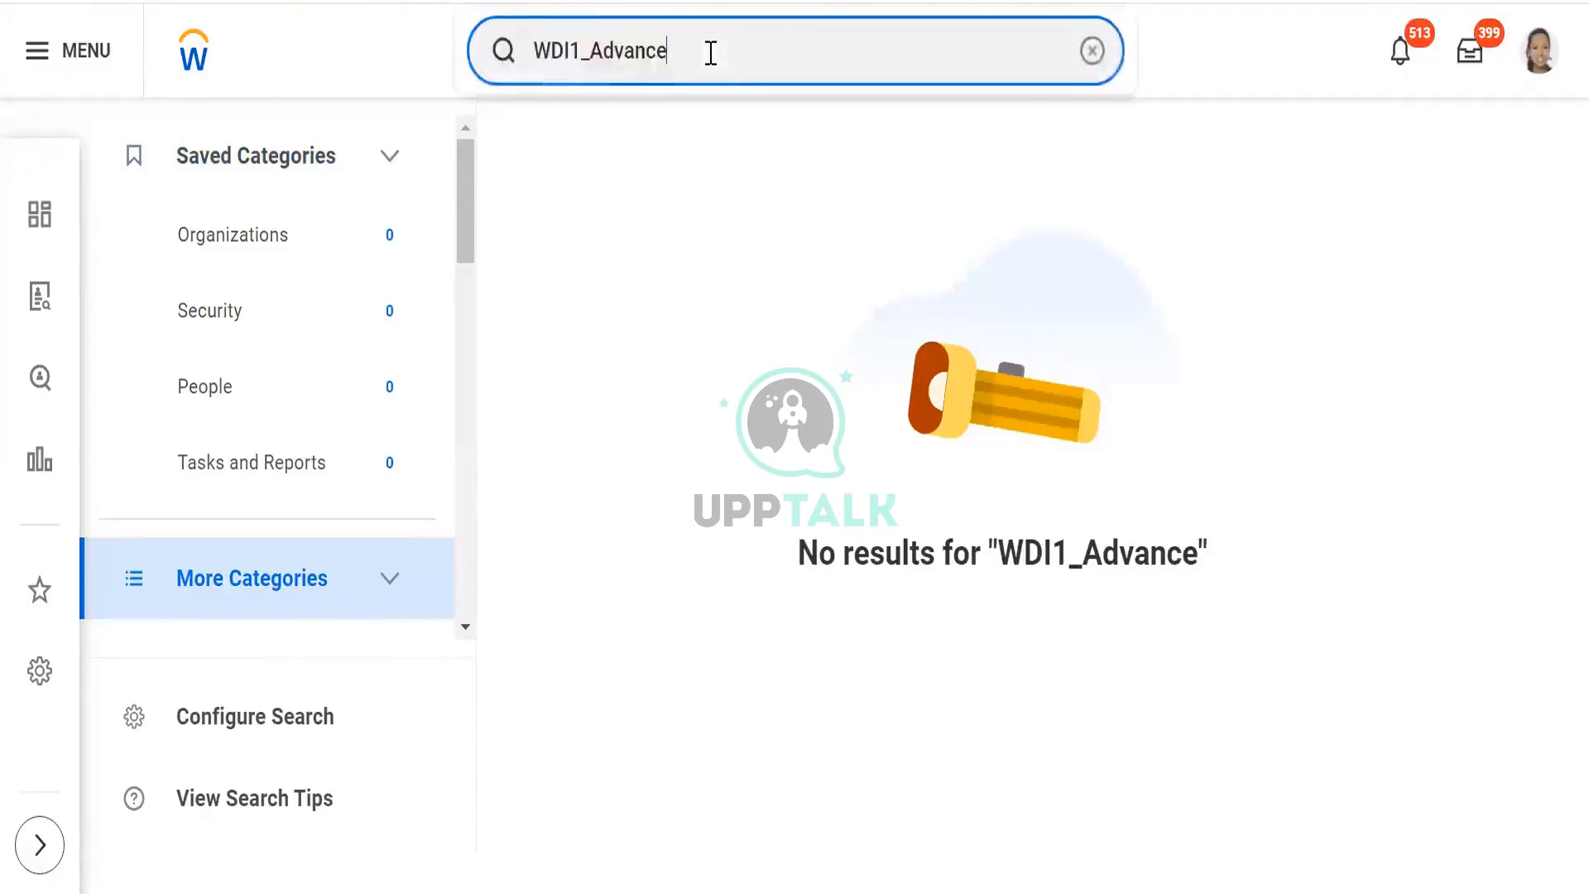
double_click(711, 53)
type("s")
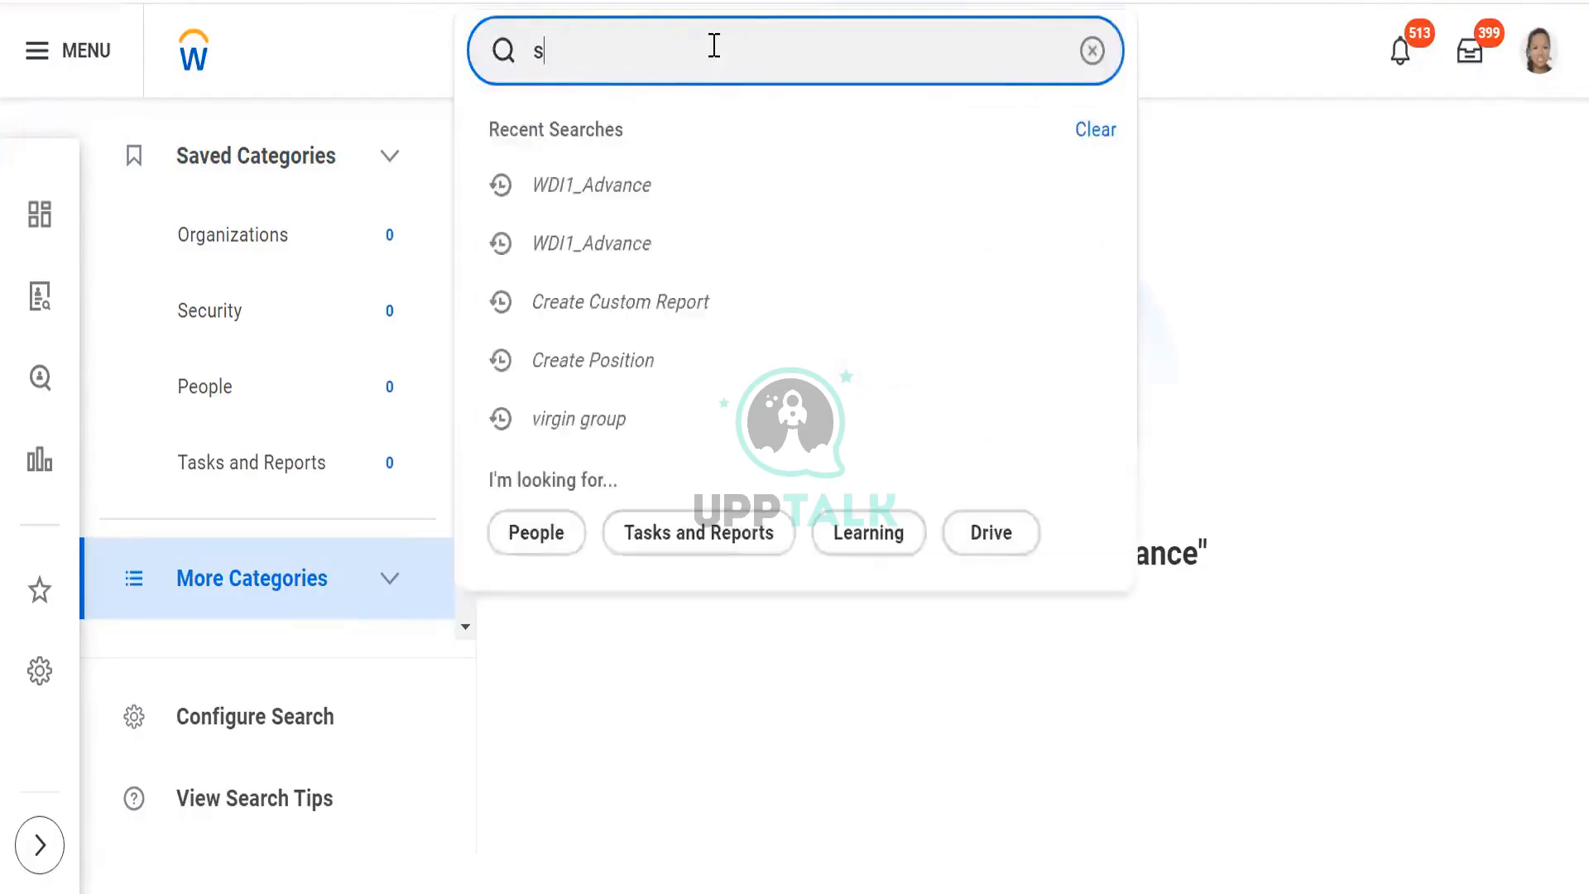
type("tart proxy")
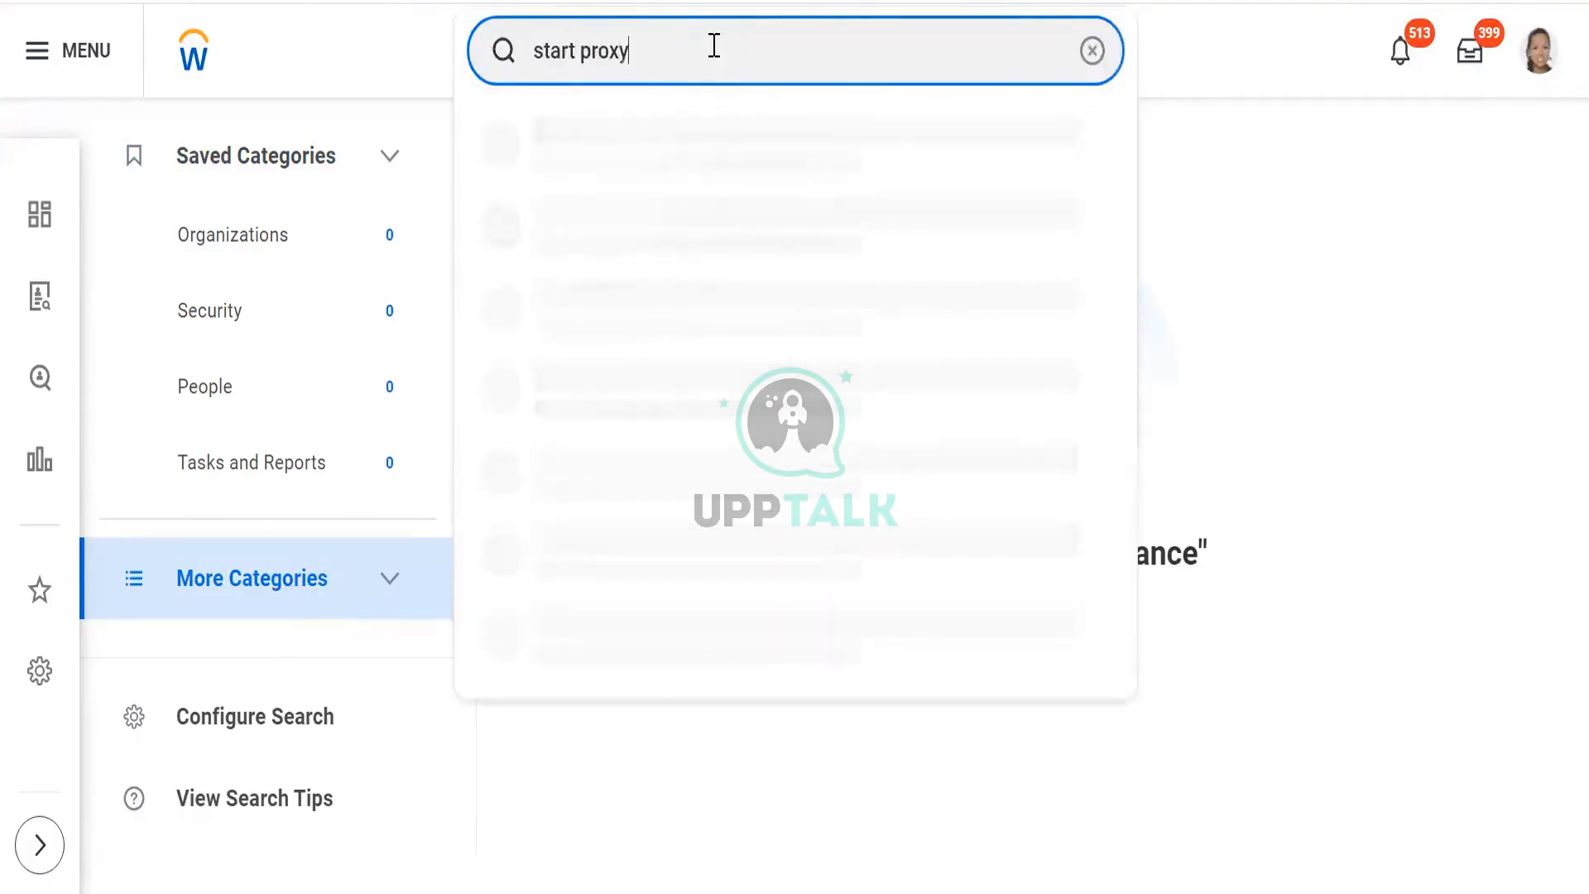
key("Return")
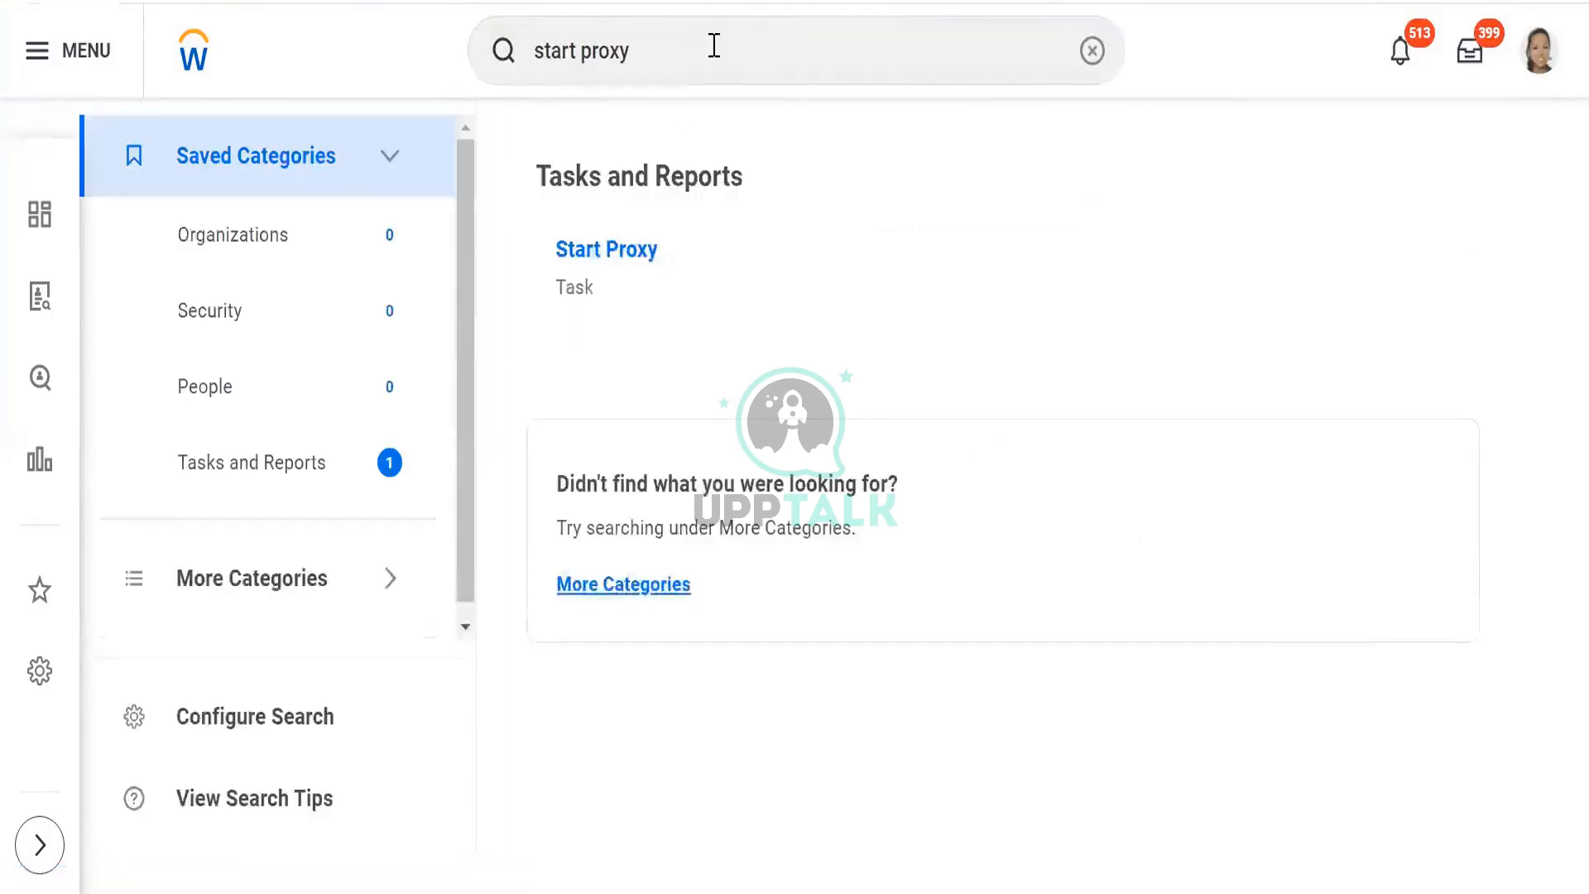
left_click(601, 263)
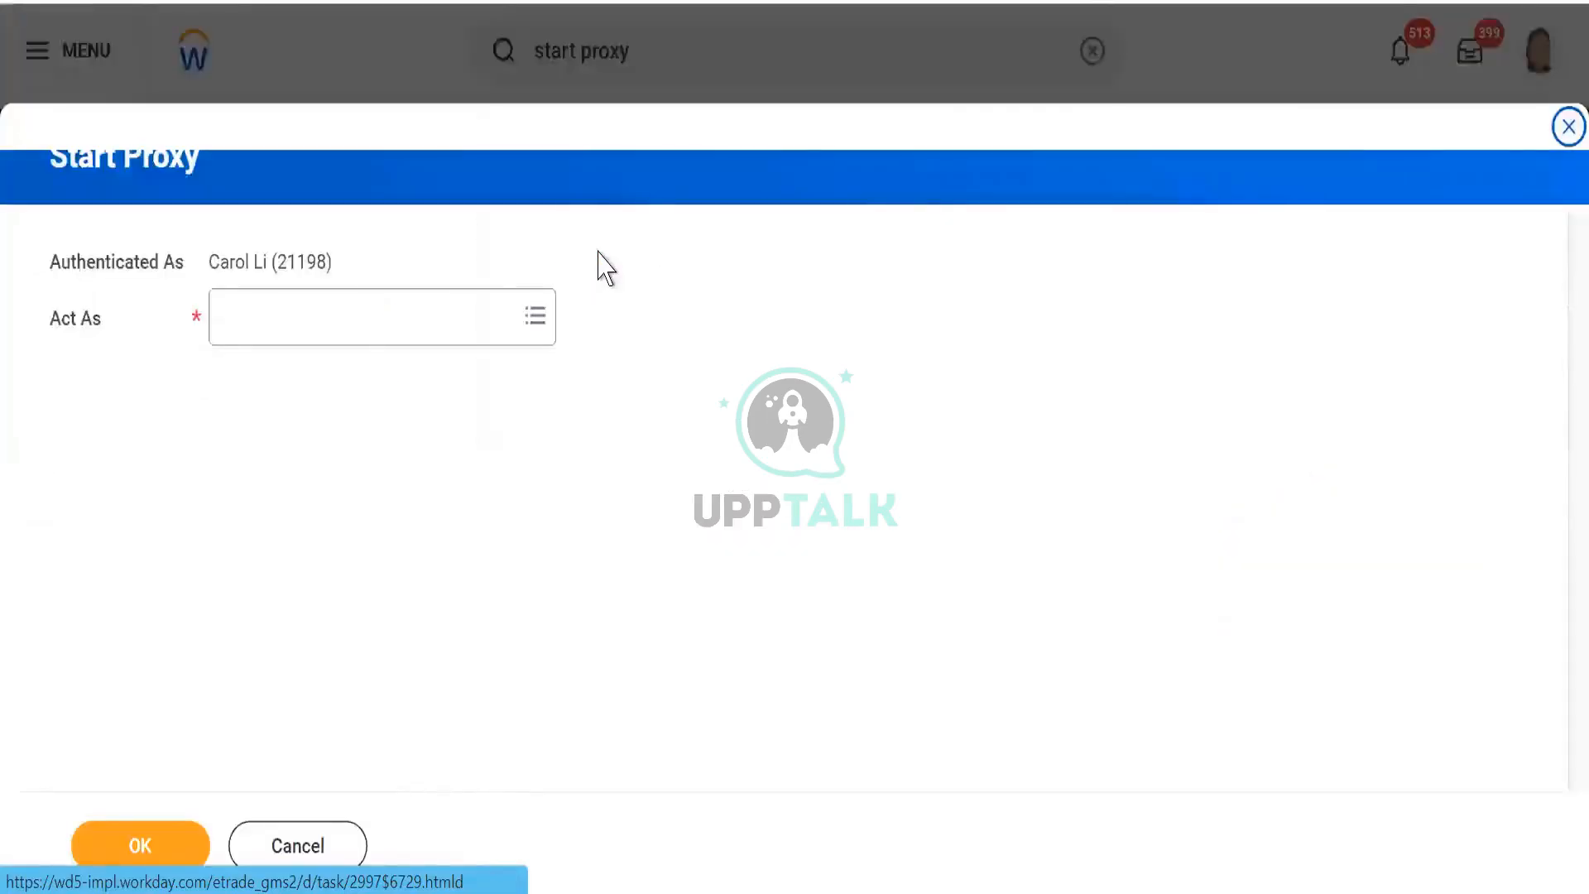
- Start a proxy session acting as the colleague who received the report, finding them by the start of their first name
left_click(310, 327)
type("lo")
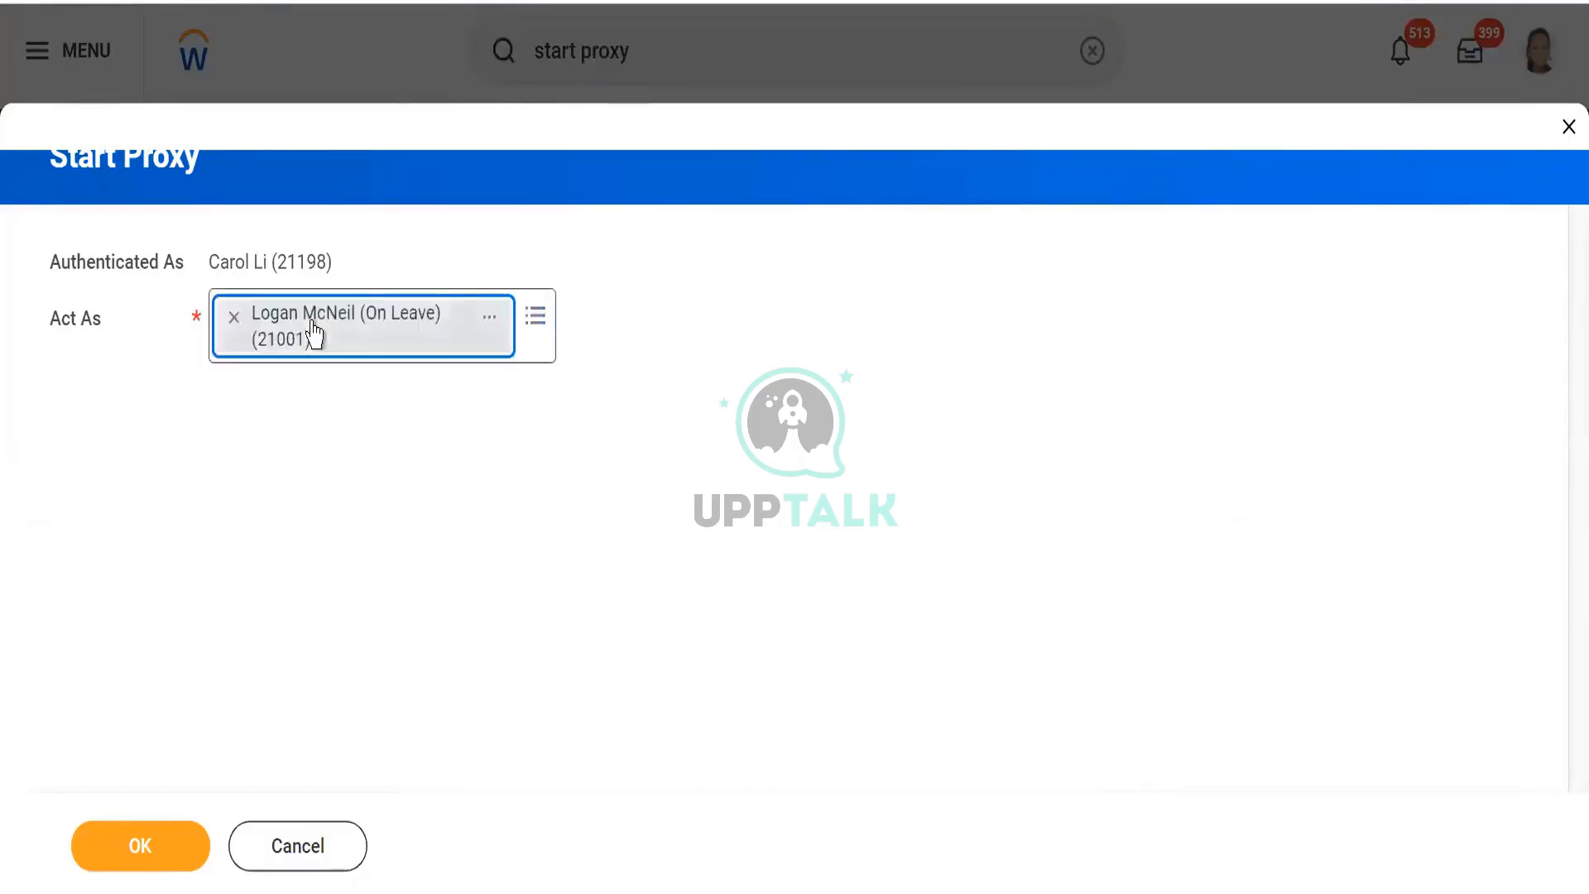
left_click(111, 861)
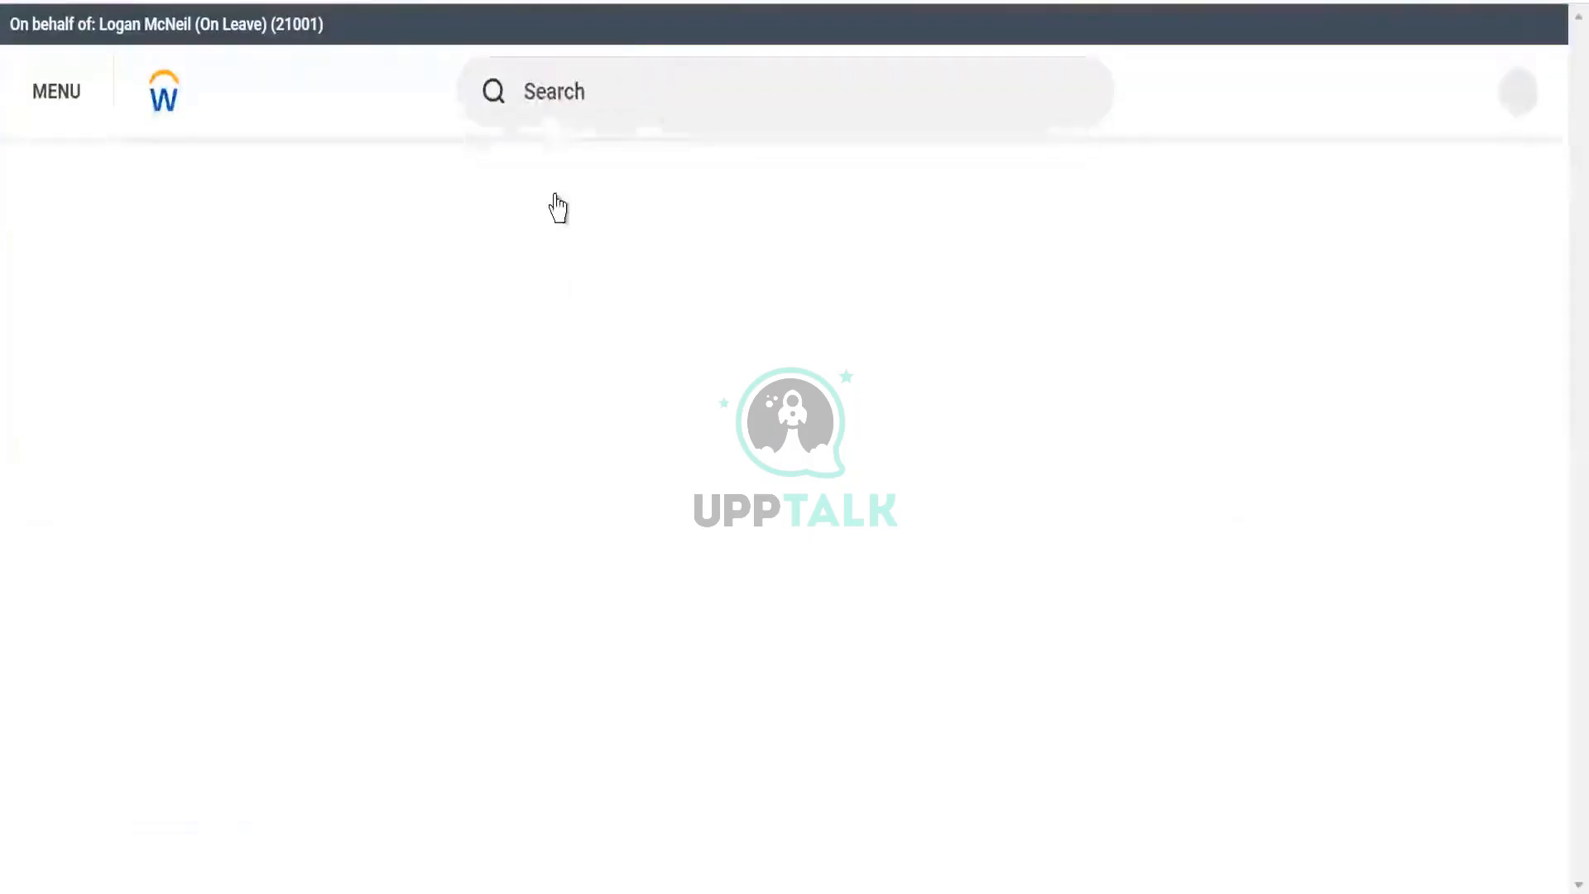
- Find WDI1_Advance from the recent searches and run it with the gender, entry date and effective date prompts left blank
left_click(546, 101)
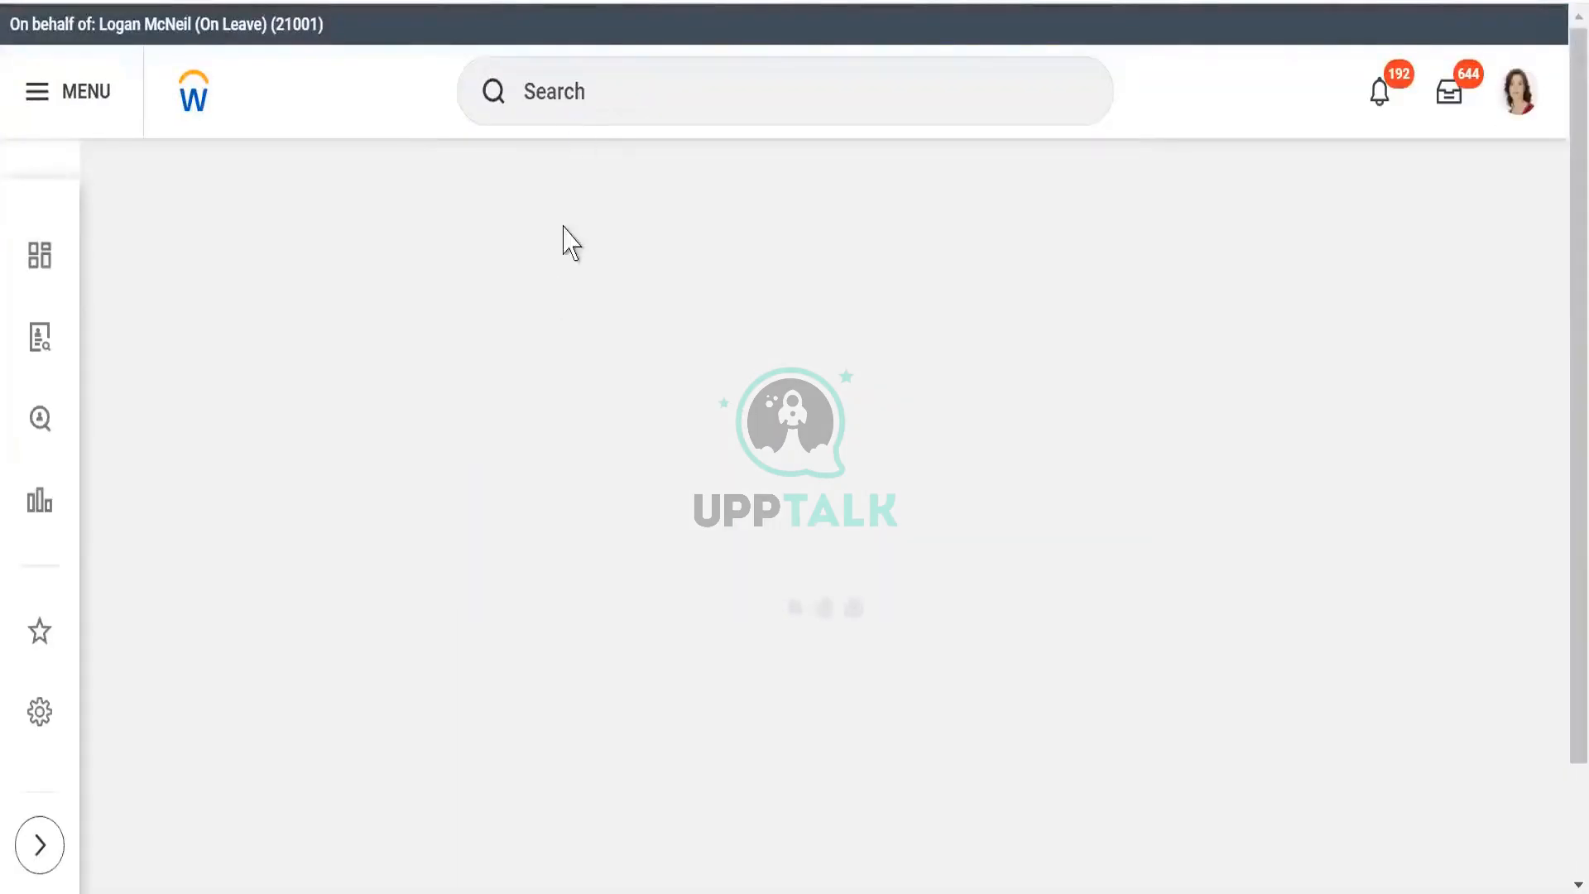
left_click(574, 100)
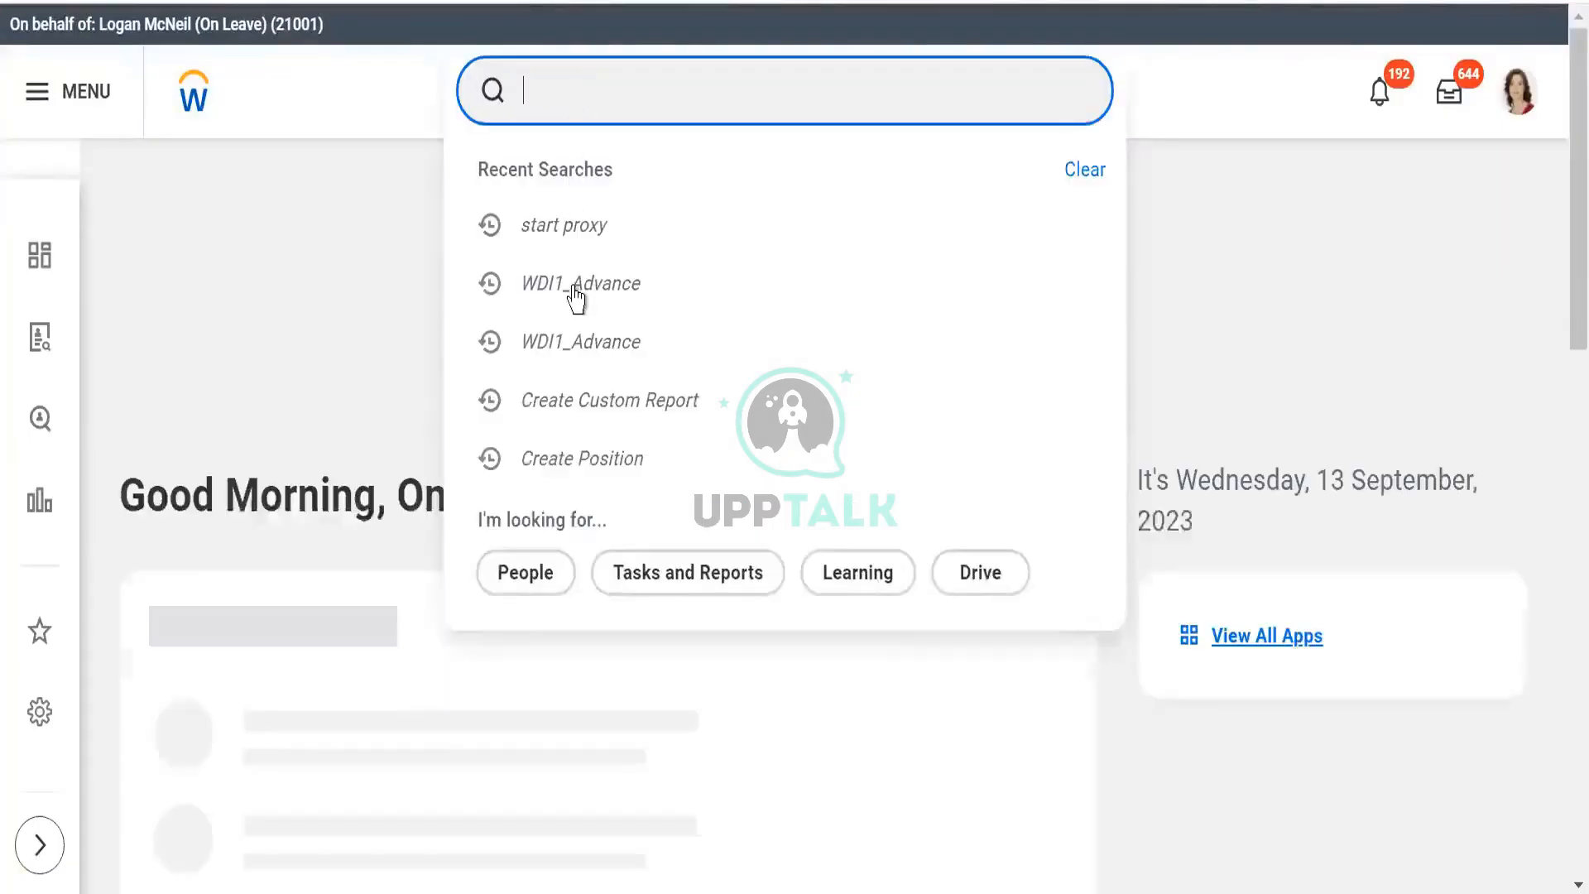
left_click(576, 285)
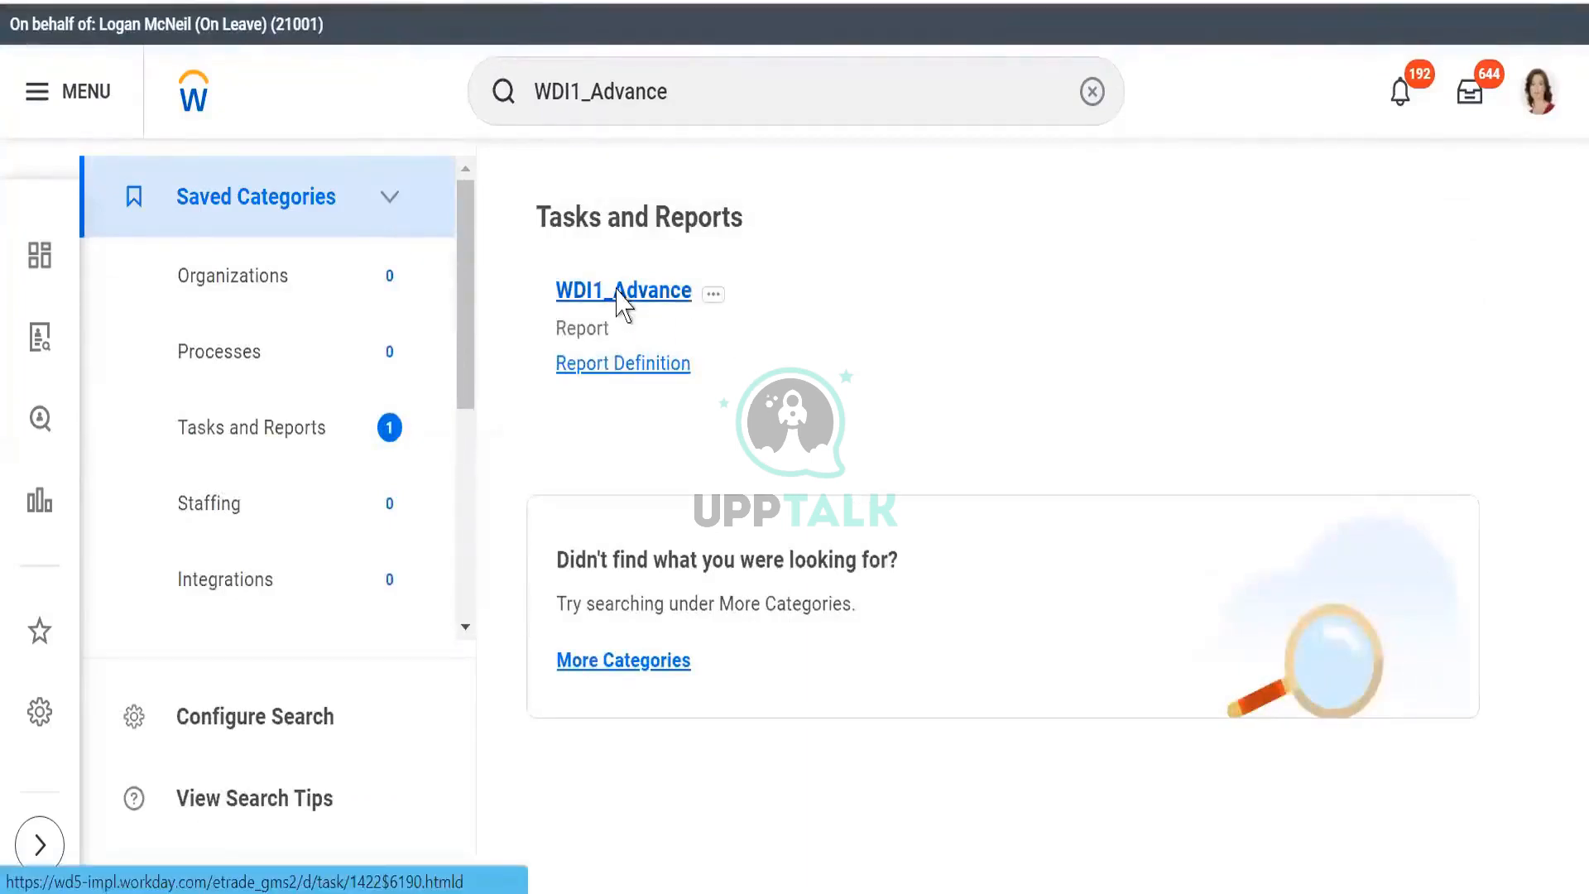
left_click(617, 292)
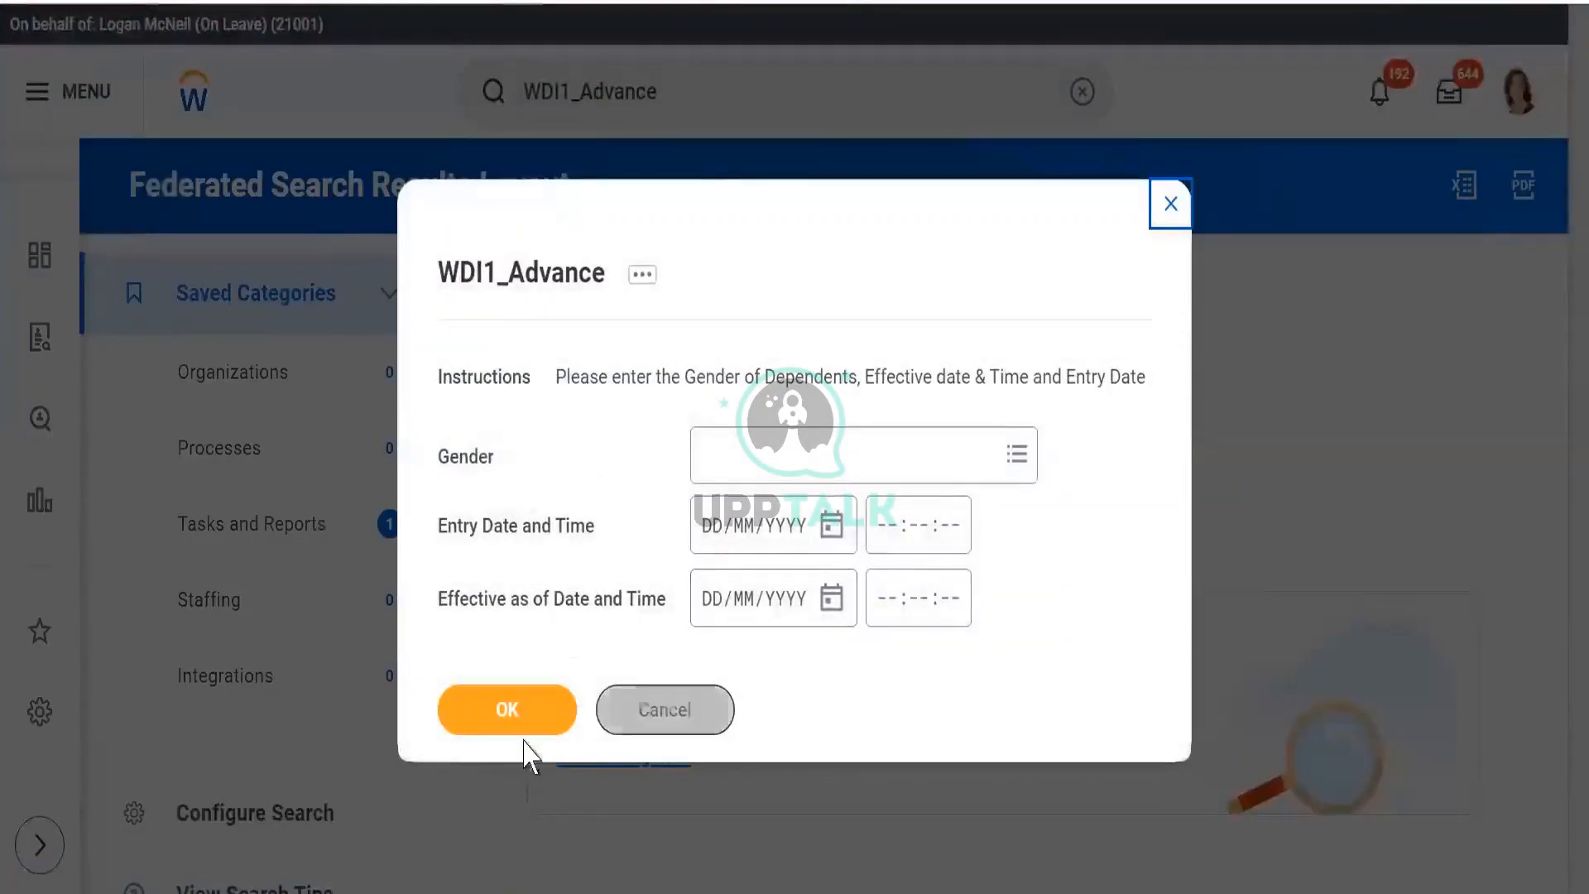
left_click(495, 713)
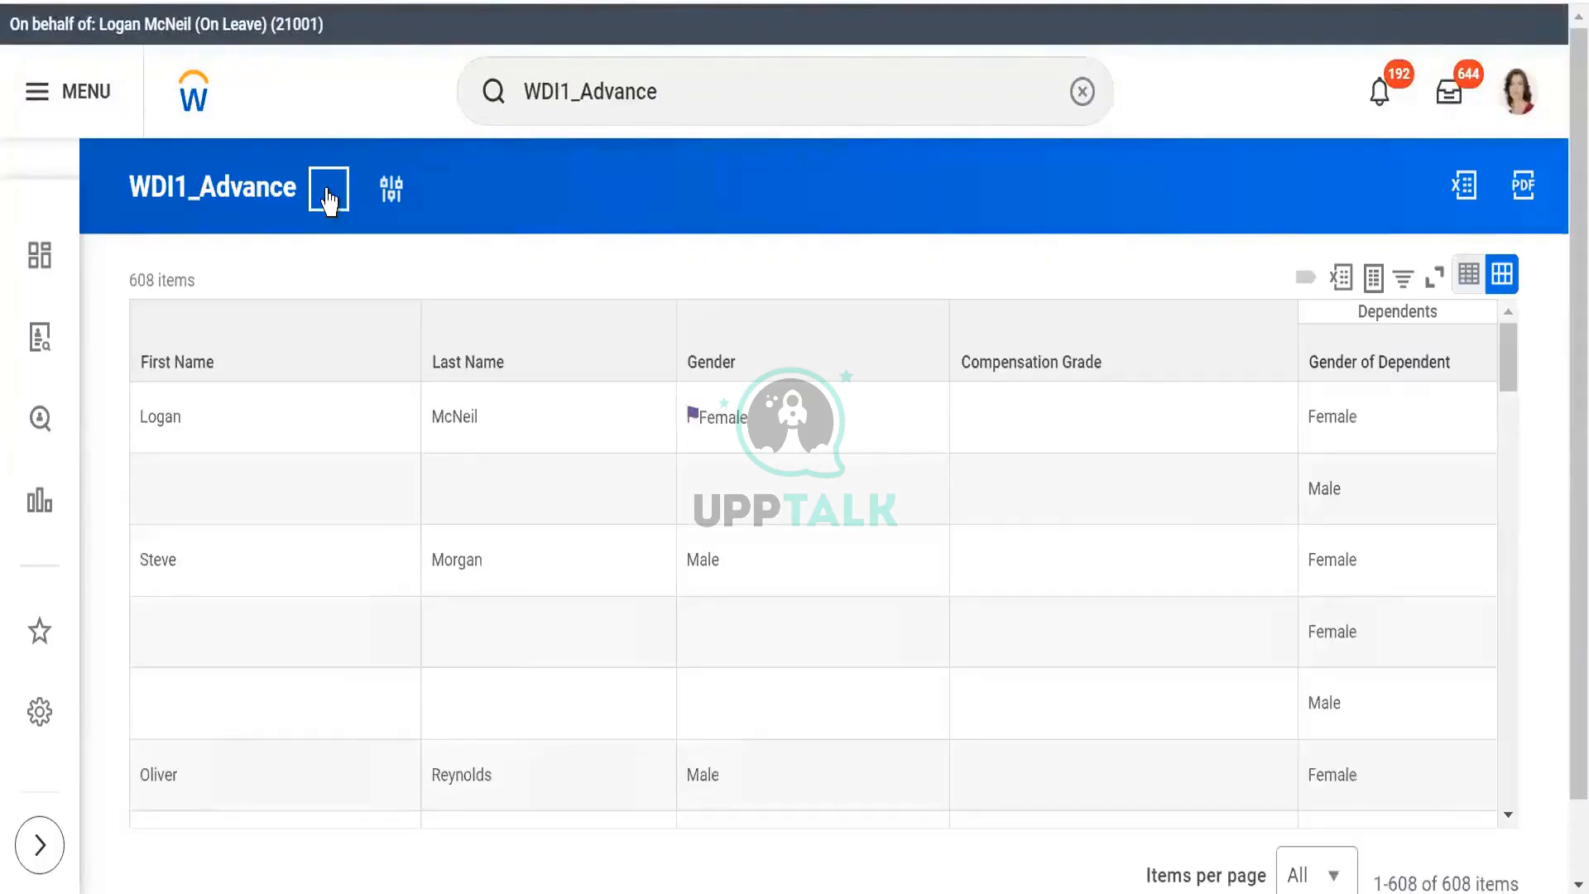
- Transfer ownership of the WDI1_Advance custom report to another owner from within the proxy session
left_click(329, 198)
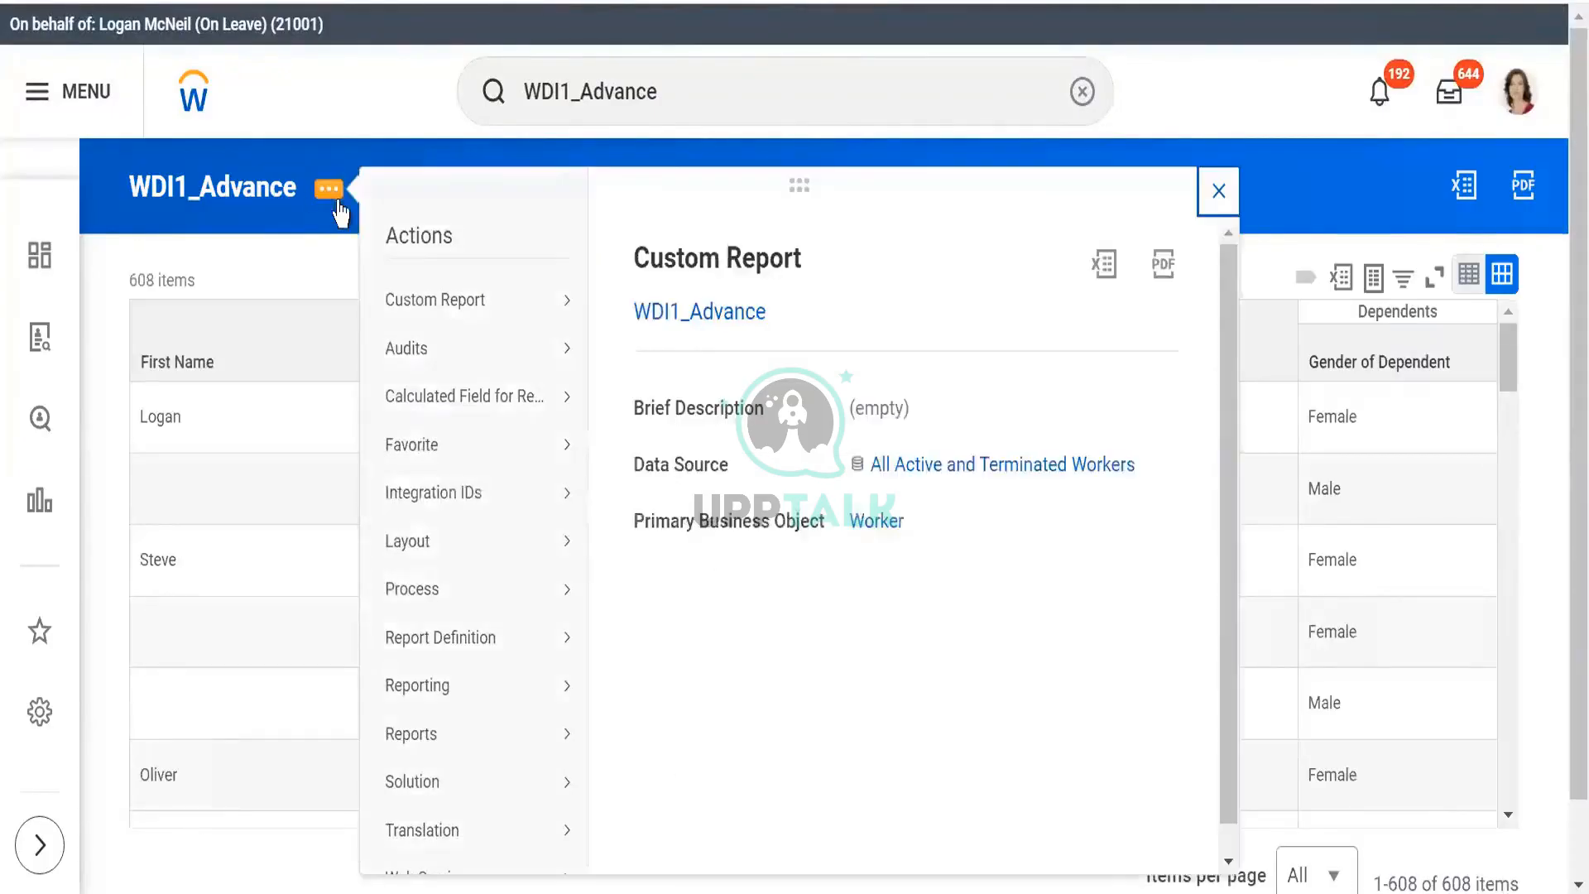
mouse_move(508, 331)
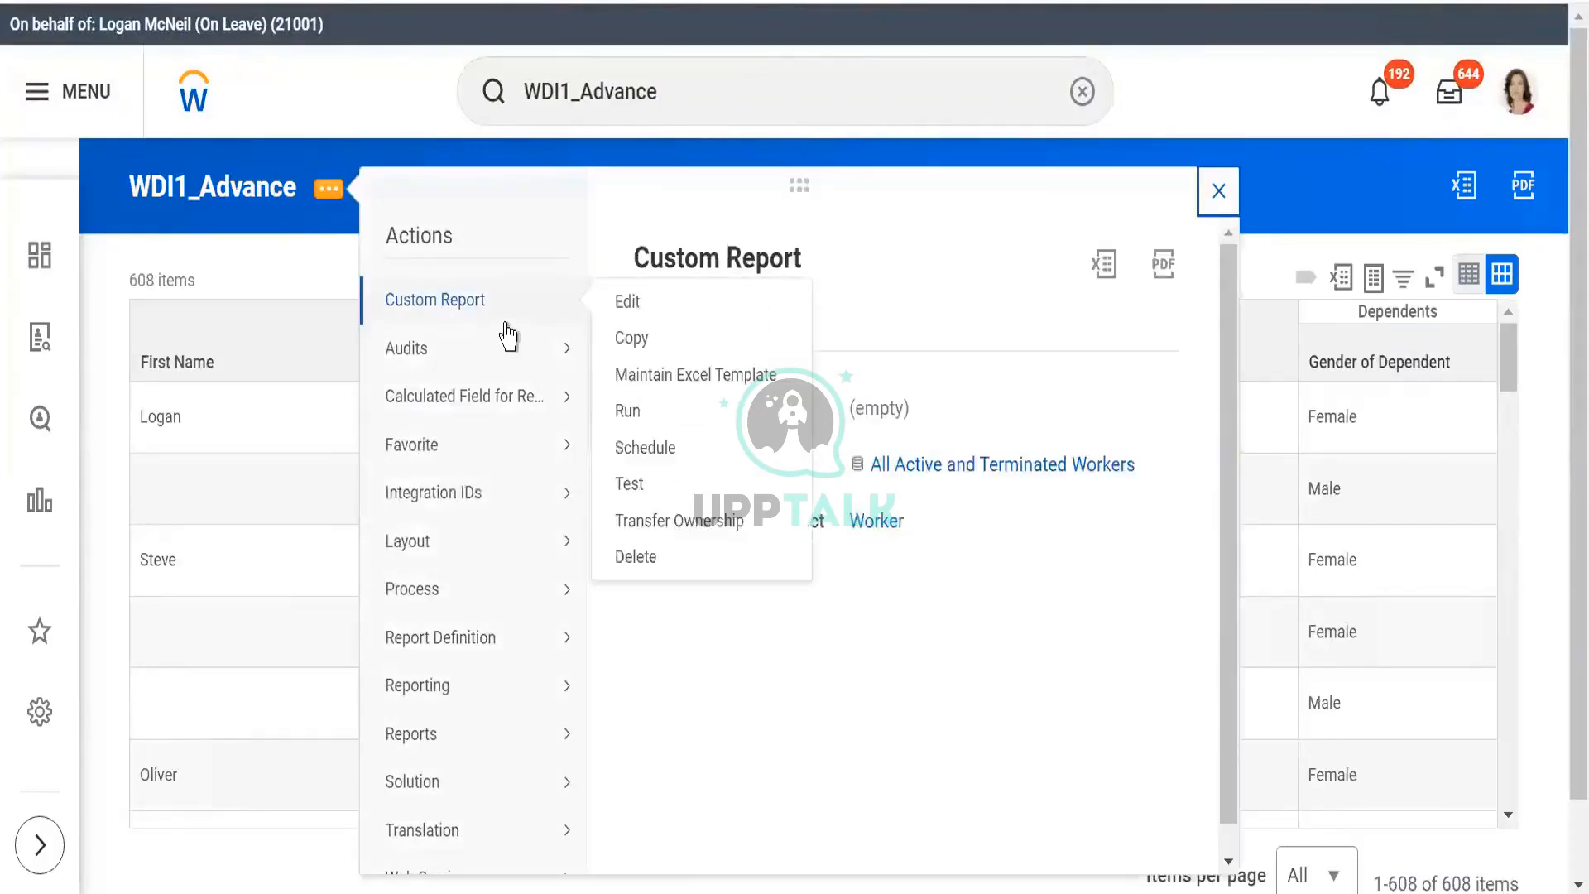
left_click(676, 518)
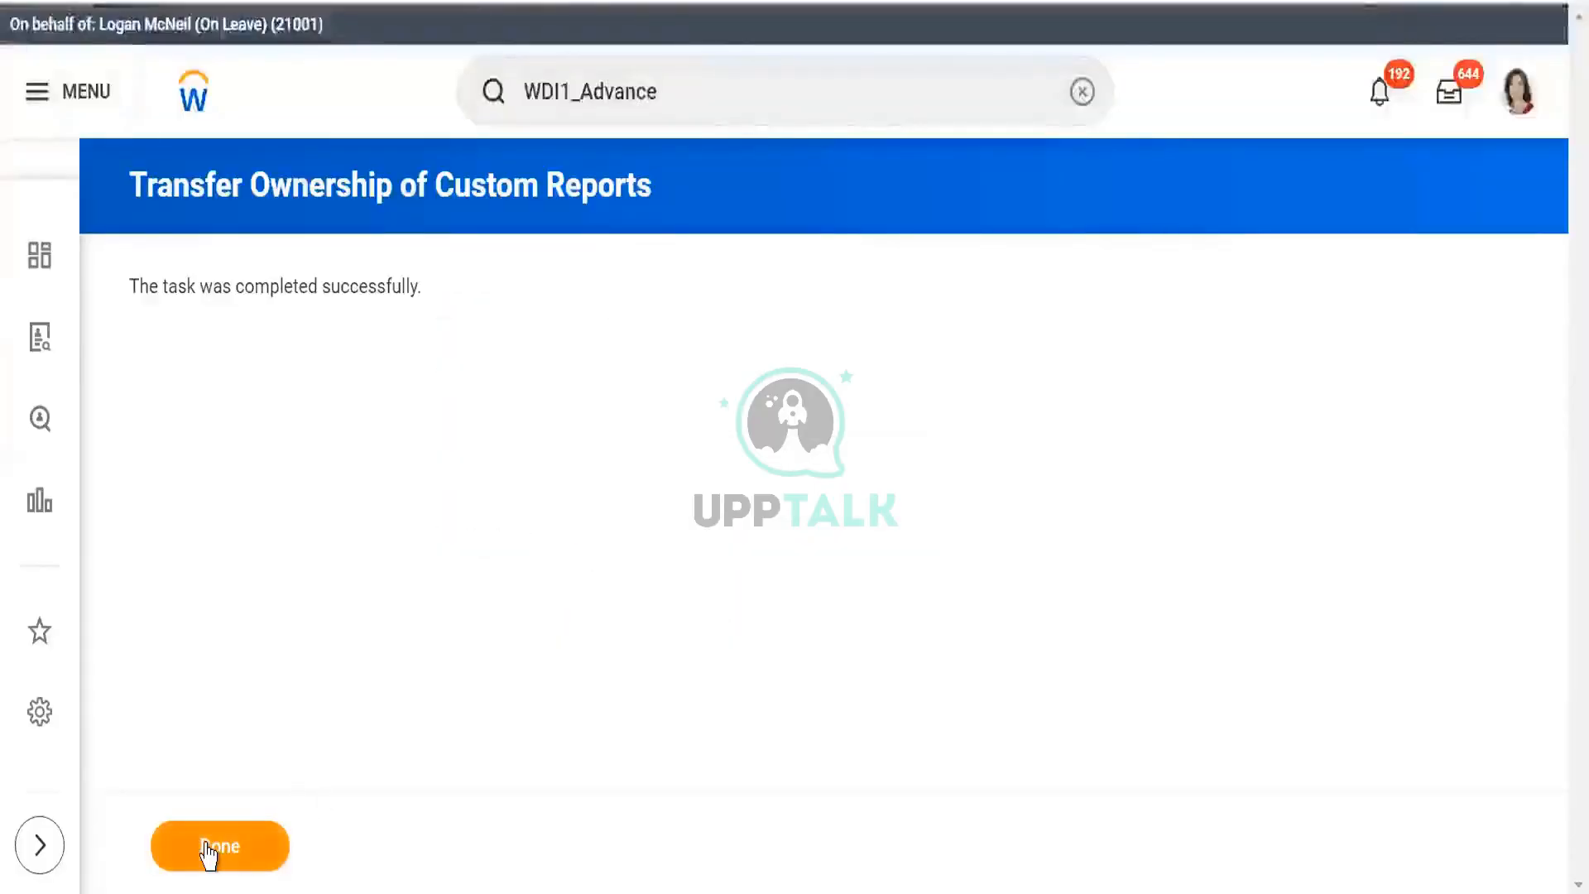
- Find the Stop Proxy task and end the current proxy session
left_click(664, 85)
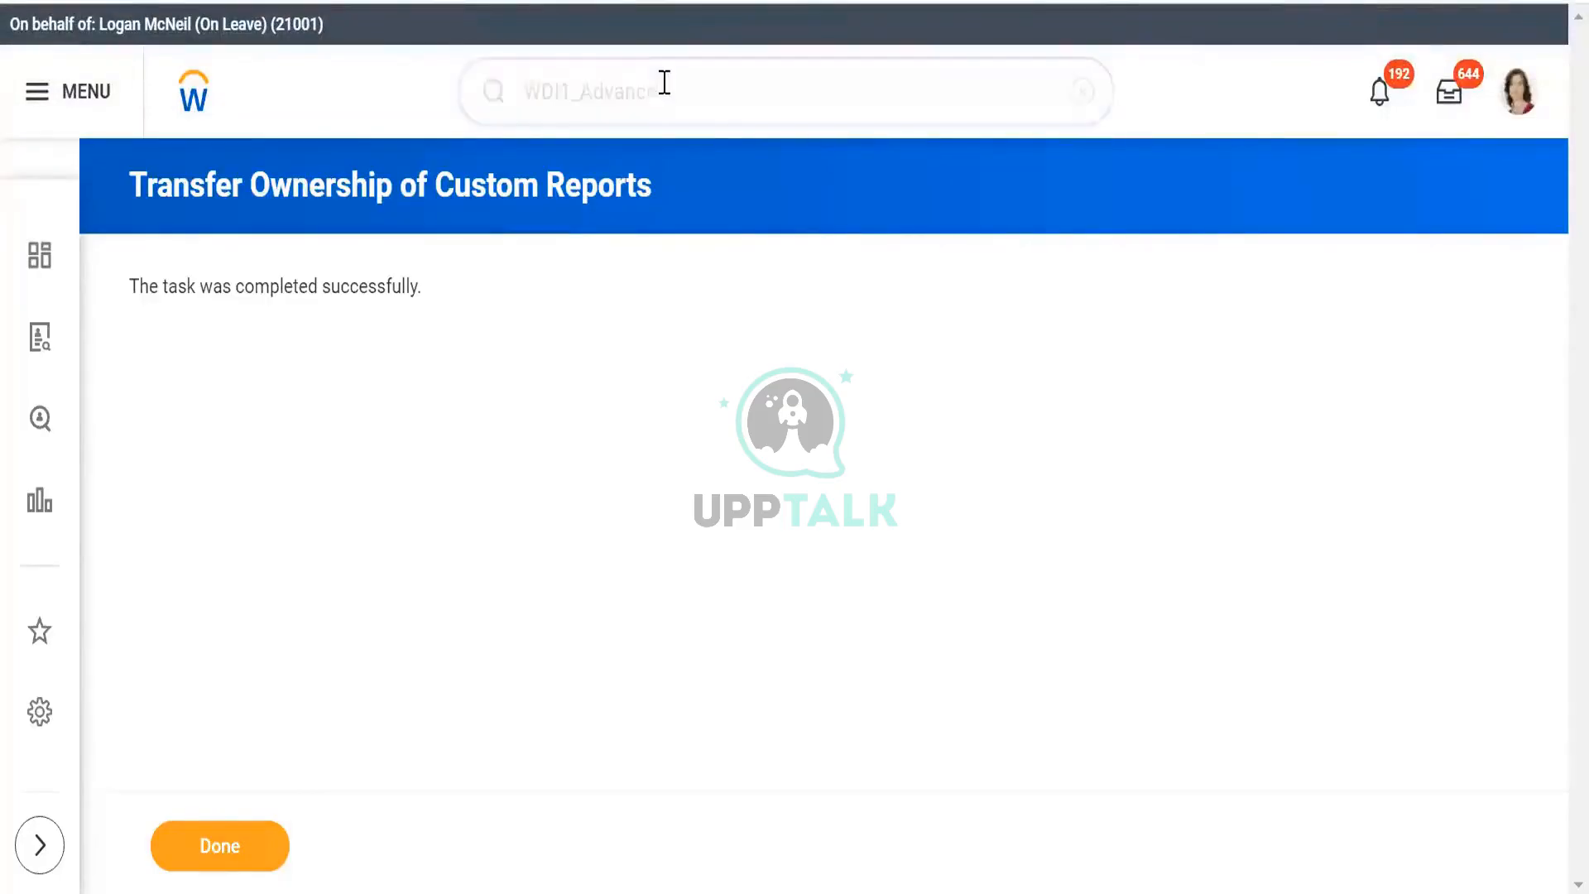
type("stop pro")
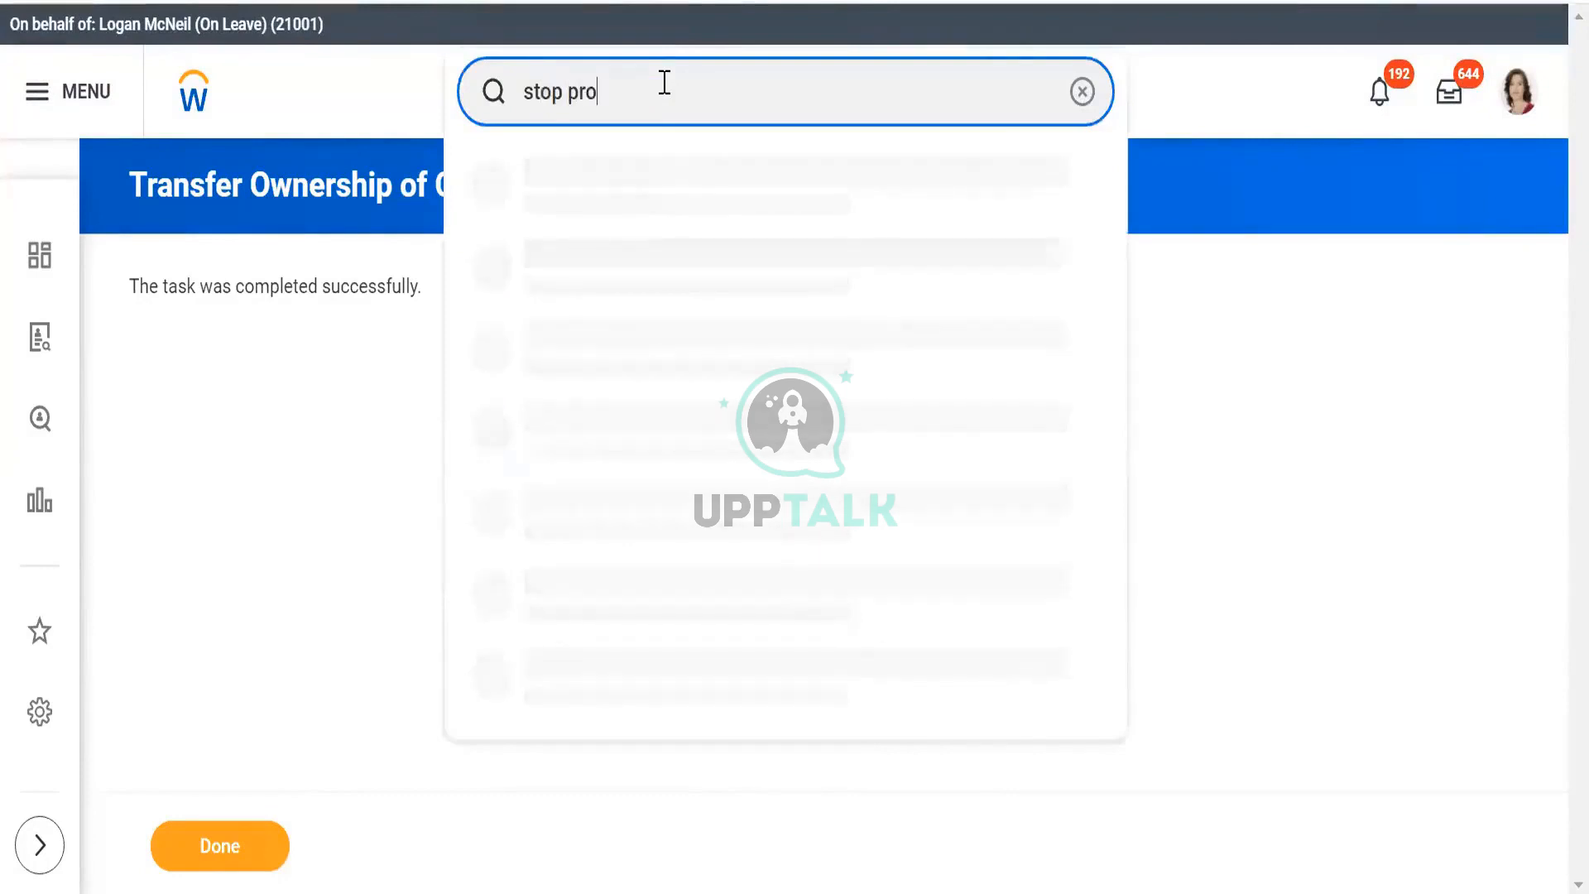
left_click(557, 177)
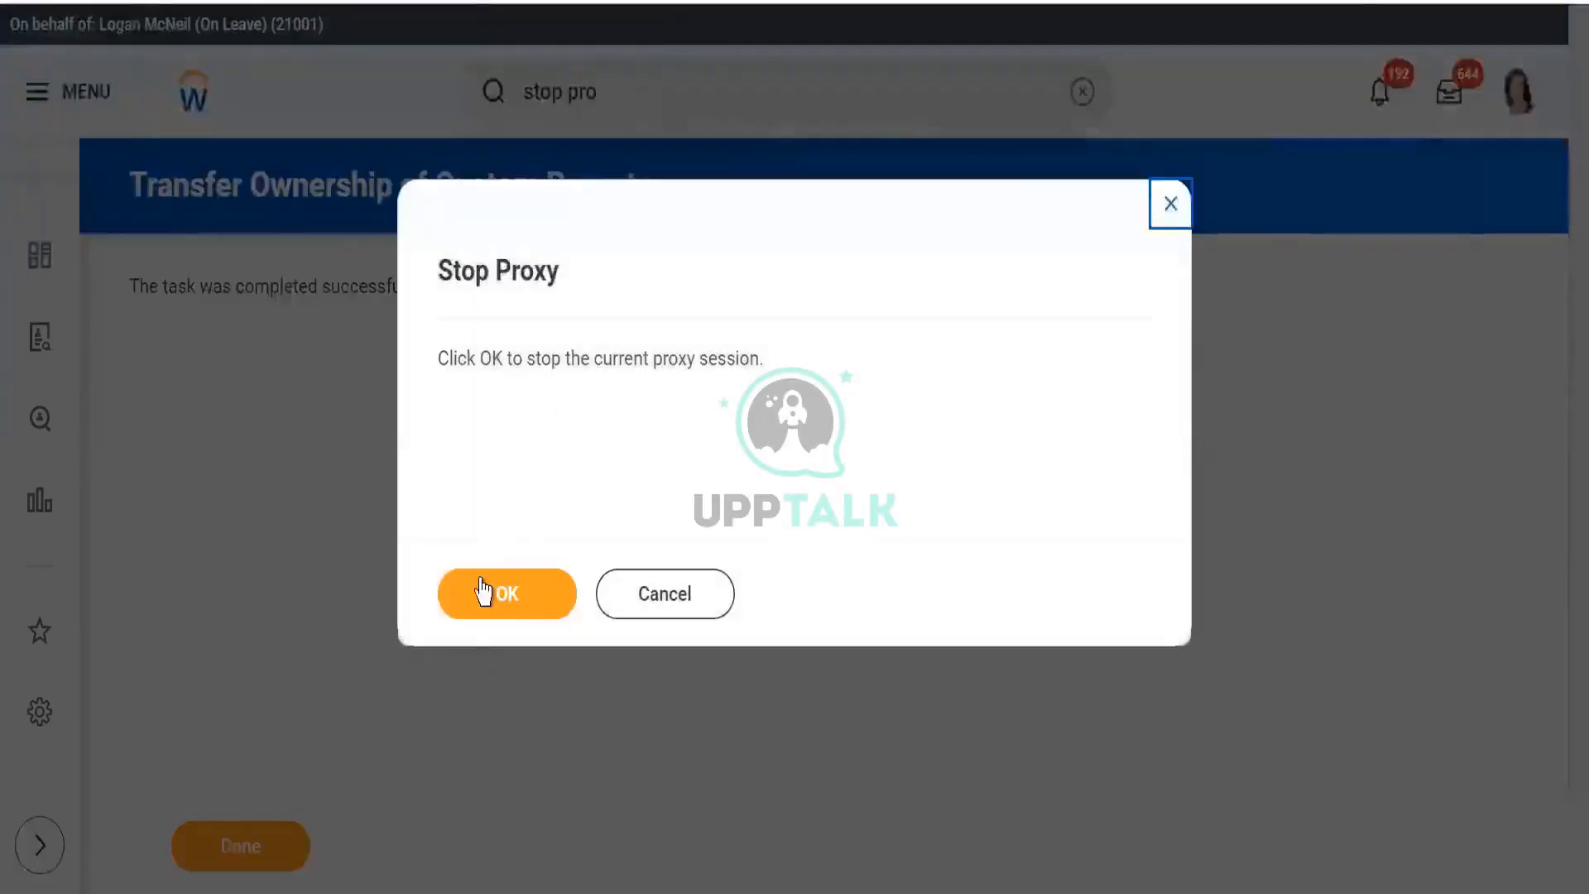
left_click(497, 610)
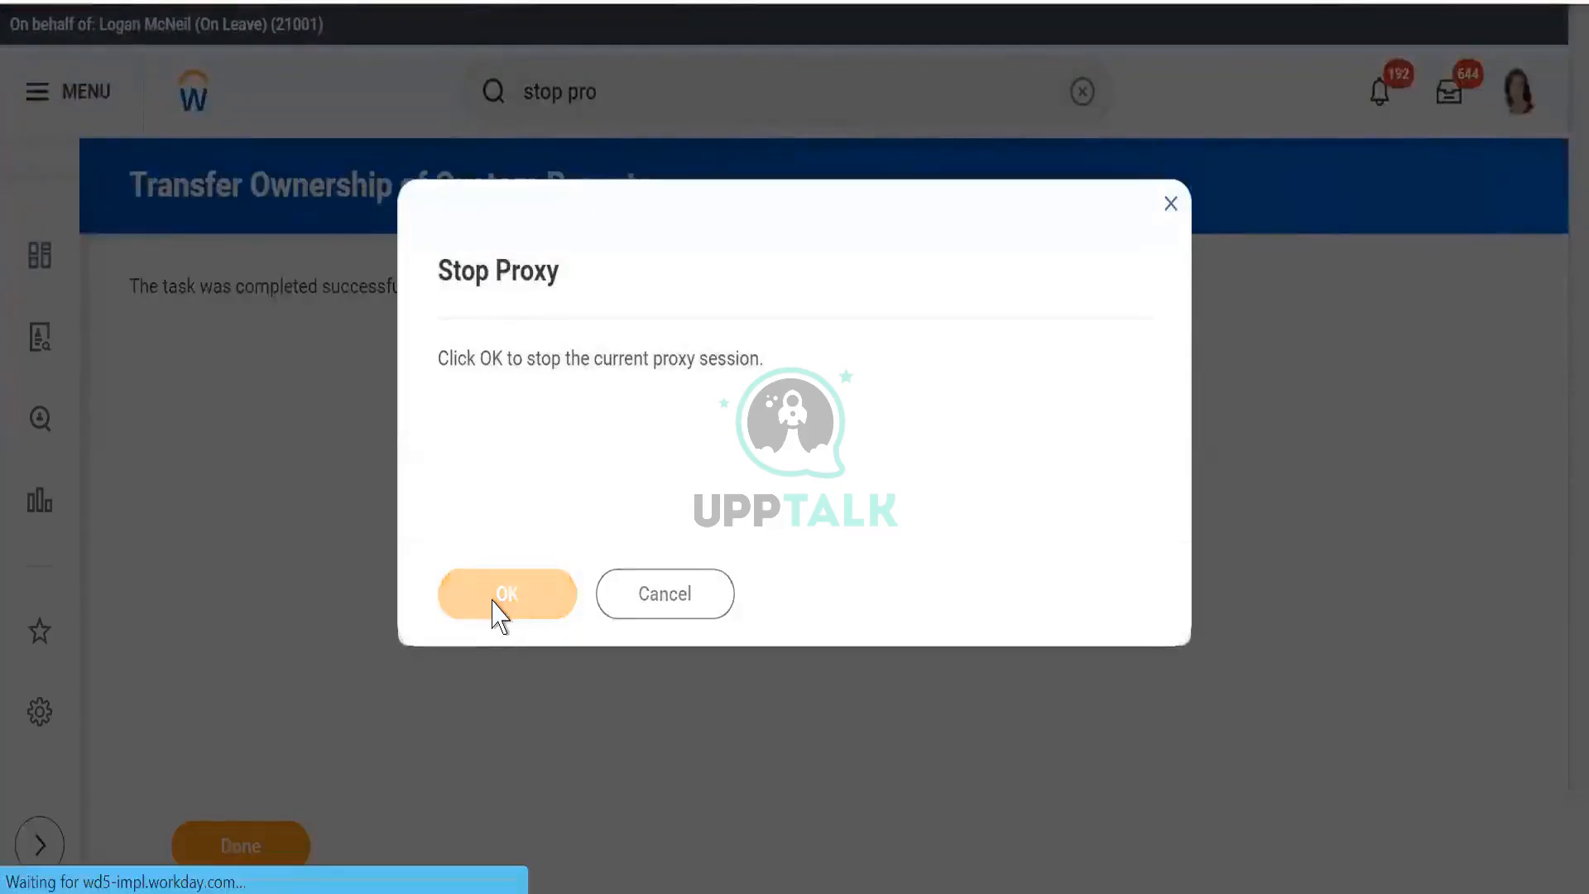